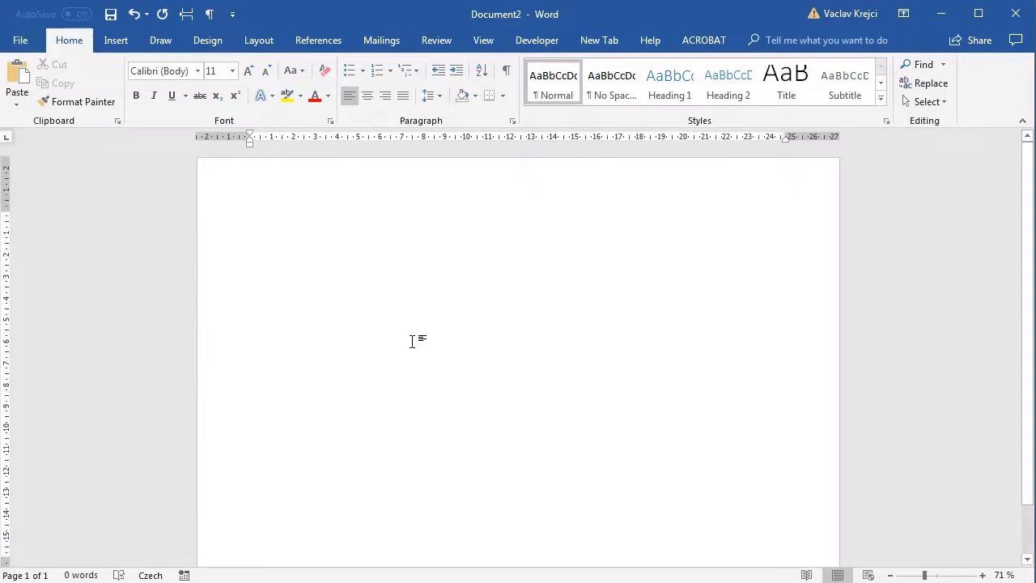
- Draw a square about 2.28 cm on each side near the middle of the page
{"action": "left_click", "coordinate": [122, 41]}
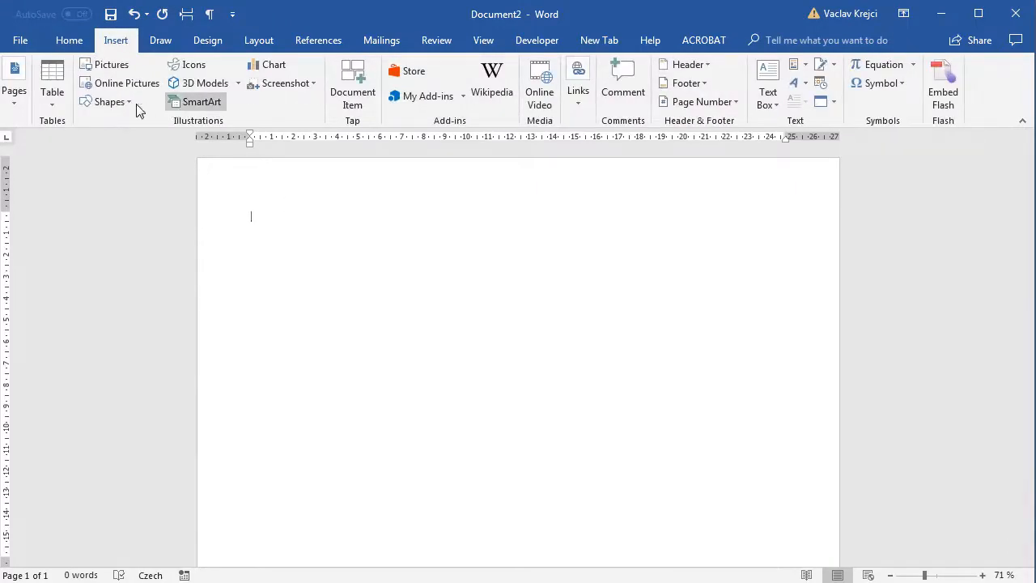
{"action": "left_click", "coordinate": [123, 105]}
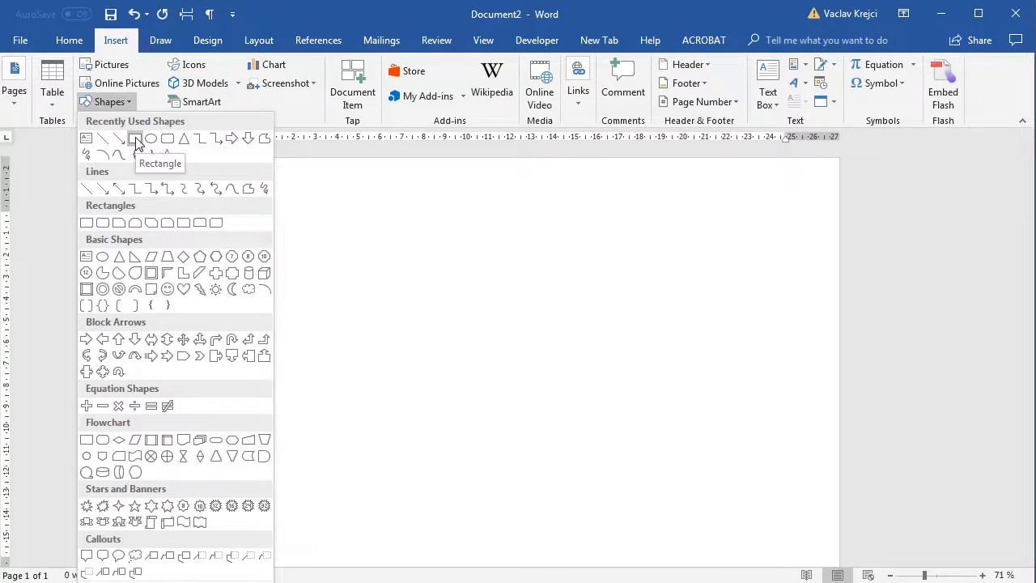
{"action": "left_click", "coordinate": [134, 139]}
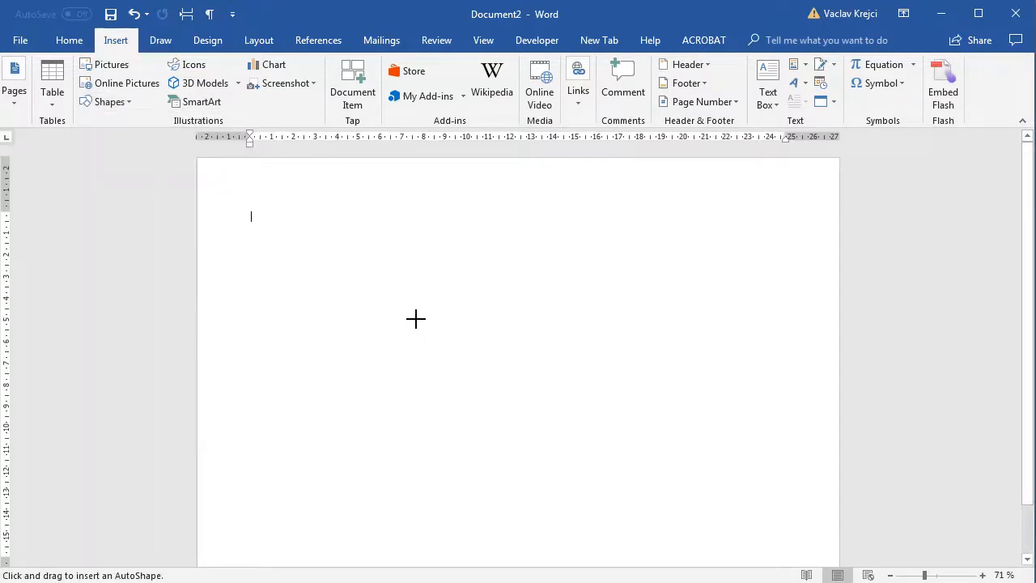
{"action": "left_click_drag", "start_coordinate": [415, 321], "coordinate": [465, 362]}
- Open the square's shape formatting options and show its 3-D Rotation effect settings
{"action": "right_click", "coordinate": [447, 337]}
{"action": "left_click", "coordinate": [437, 334]}
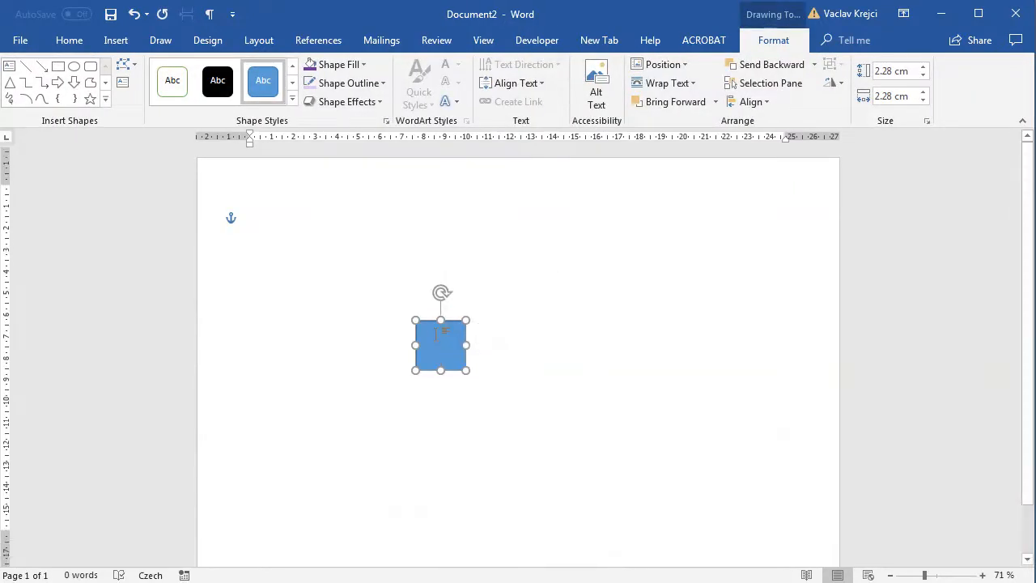
{"action": "scroll", "coordinate": [436, 334], "scroll_direction": "down", "scroll_amount": 2}
{"action": "right_click", "coordinate": [441, 270]}
{"action": "key", "text": "Escape"}
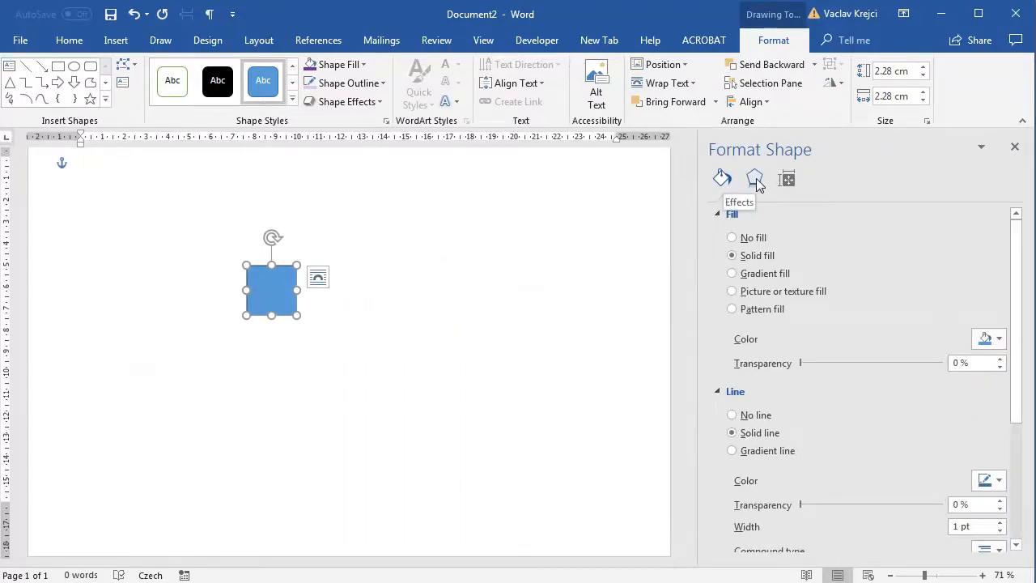
{"action": "left_click", "coordinate": [755, 179]}
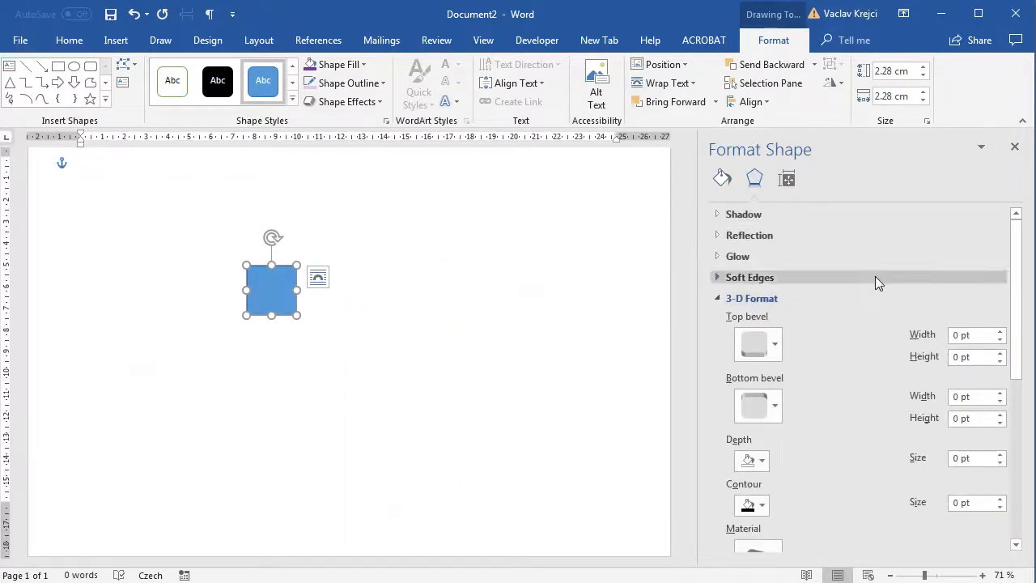
{"action": "left_click", "coordinate": [773, 298]}
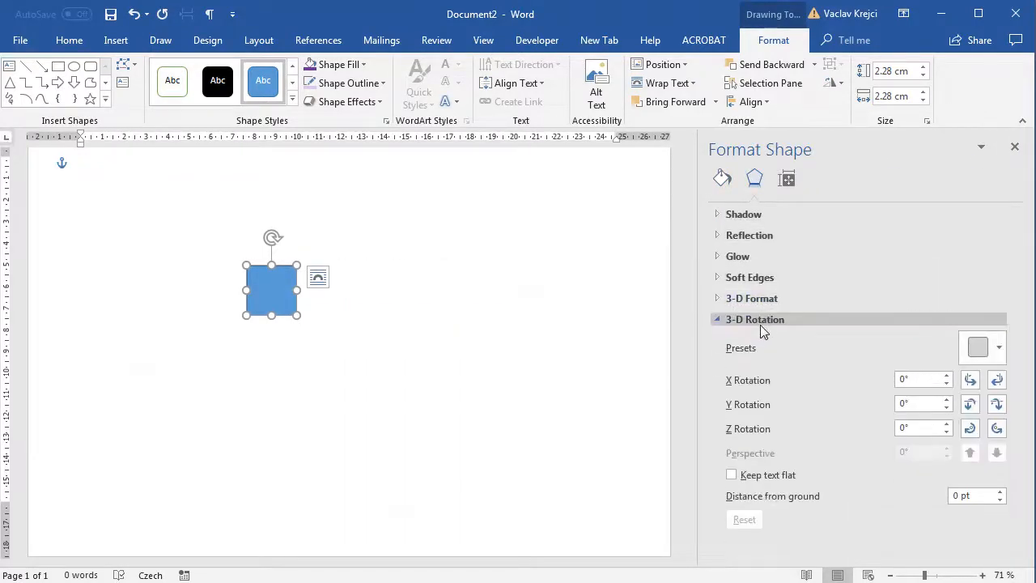
- Apply the parallel 3-D rotation preset with X rotation 315° and Y rotation 35° to the square
{"action": "left_click", "coordinate": [970, 356]}
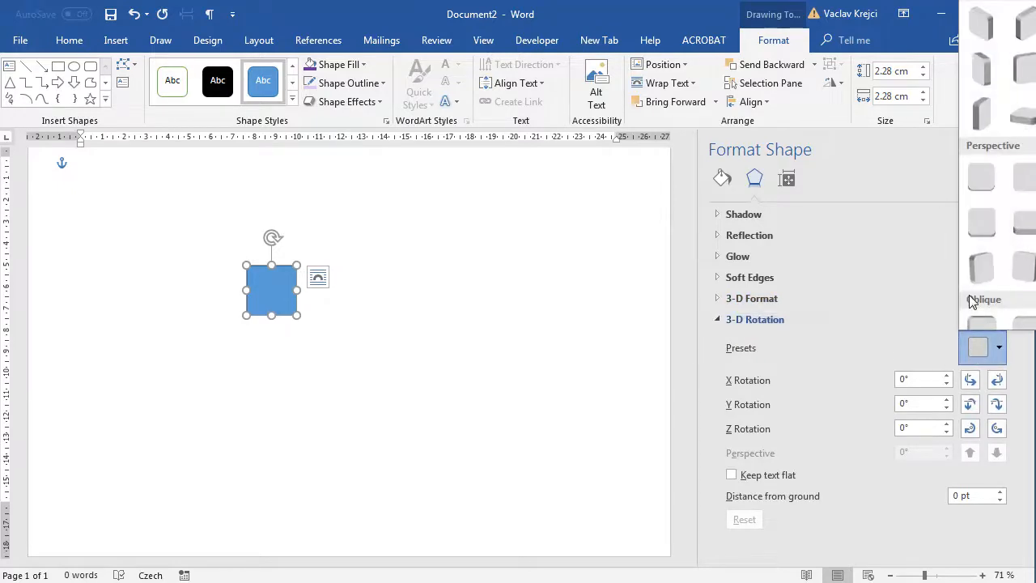
{"action": "left_click", "coordinate": [691, 17]}
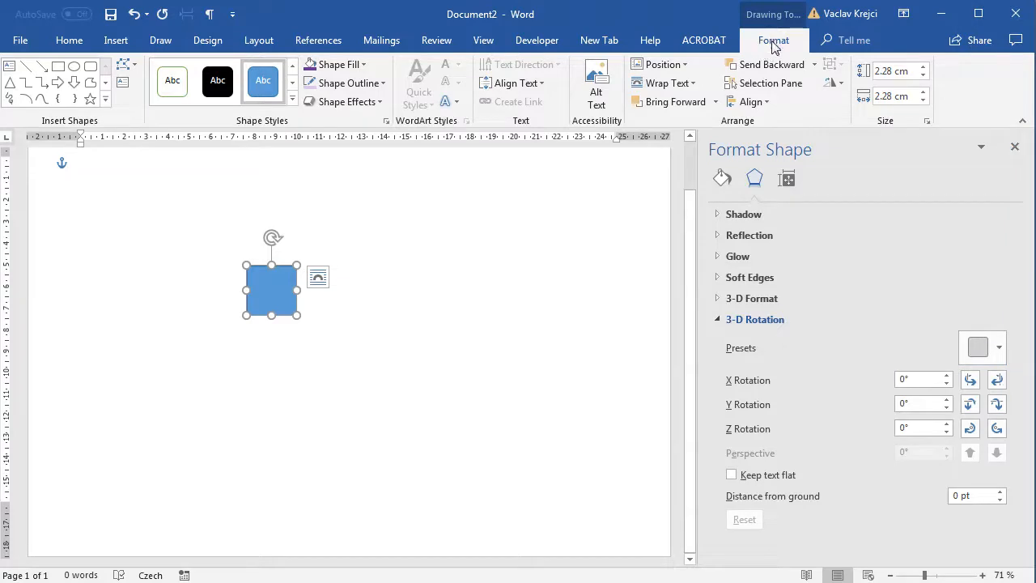
{"action": "left_click", "coordinate": [343, 102]}
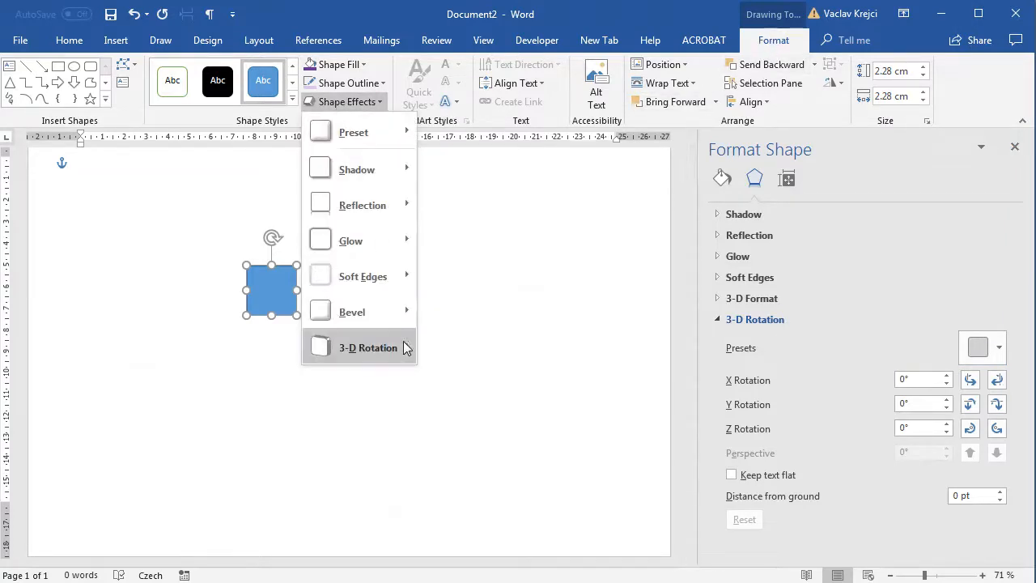
{"action": "mouse_move", "coordinate": [405, 348]}
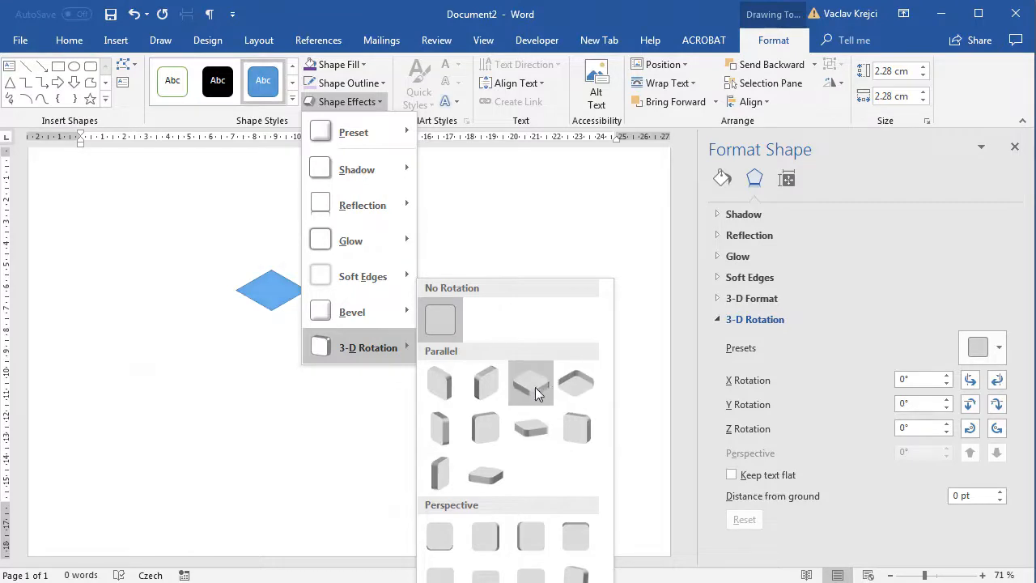
{"action": "left_click", "coordinate": [485, 382]}
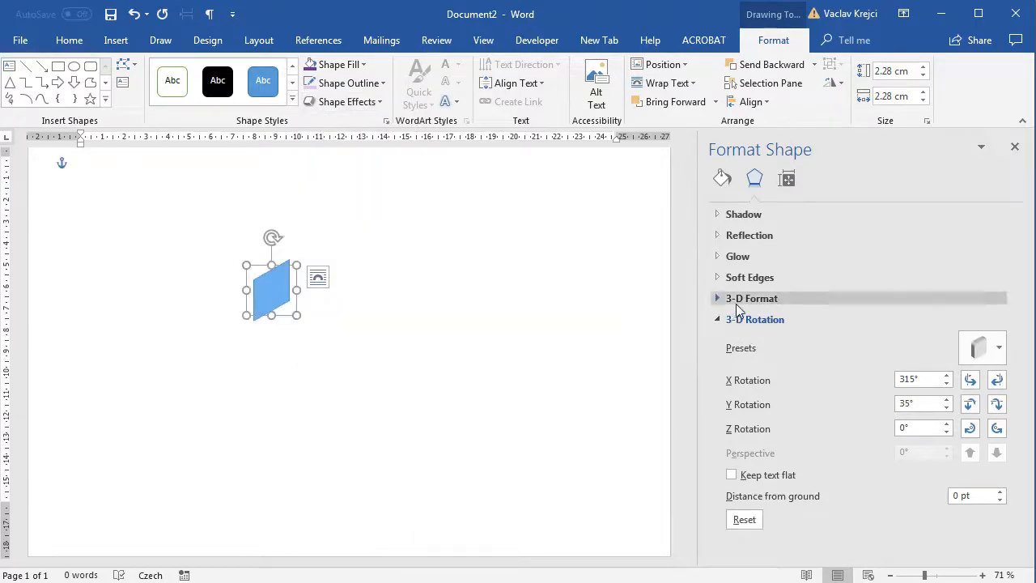
- Set the square's 3-D depth size to 64.5 pt and move the resulting cube toward the middle of the page
{"action": "left_click", "coordinate": [736, 298]}
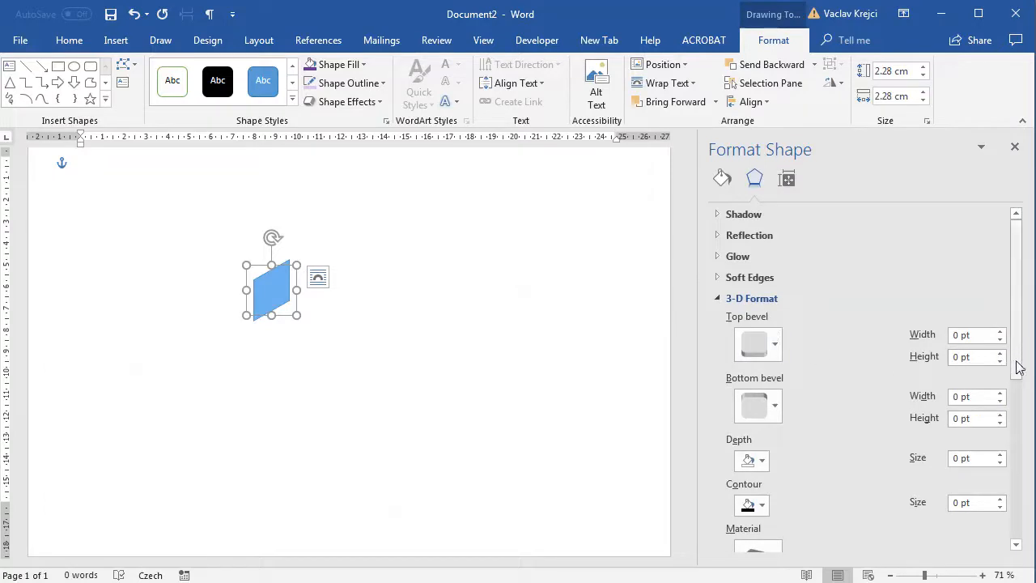
{"action": "scroll", "coordinate": [774, 409], "scroll_direction": "down", "scroll_amount": 1}
{"action": "left_click", "coordinate": [969, 400]}
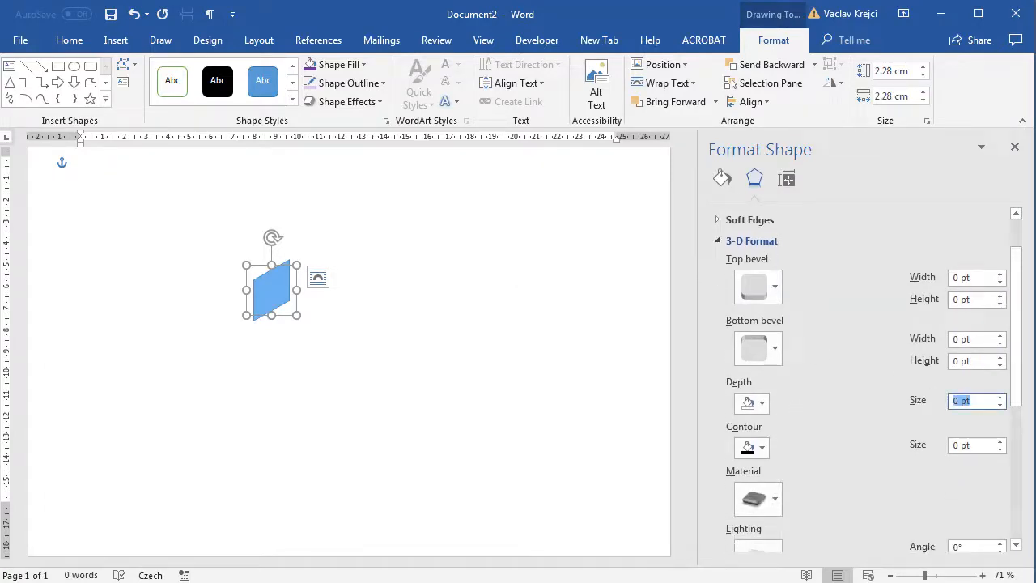
{"action": "type", "text": "20"}
{"action": "key", "text": "Up"}
{"action": "key", "text": "Up"}
{"action": "key", "text": "Up"}
{"action": "key", "text": "Up"}
{"action": "key", "text": "Up"}
{"action": "key", "text": "Up"}
{"action": "key", "text": "Up"}
{"action": "key", "text": "Up"}
{"action": "key", "text": "Up"}
{"action": "key", "text": "Up"}
{"action": "key", "text": "Up"}
{"action": "key", "text": "Up"}
{"action": "key", "text": "Up"}
{"action": "key", "text": "Up"}
{"action": "key", "text": "Up"}
{"action": "key", "text": "Up"}
{"action": "key", "text": "Up"}
{"action": "key", "text": "Up"}
{"action": "key", "text": "Up"}
{"action": "key", "text": "Up"}
{"action": "key", "text": "Up"}
{"action": "key", "text": "Up"}
{"action": "key", "text": "Up"}
{"action": "key", "text": "Up"}
{"action": "key", "text": "Up"}
{"action": "key", "text": "Up"}
{"action": "key", "text": "Up"}
{"action": "key", "text": "Up"}
{"action": "key", "text": "Up"}
{"action": "key", "text": "Up"}
{"action": "key", "text": "Up"}
{"action": "key", "text": "Up"}
{"action": "key", "text": "Up"}
{"action": "key", "text": "Up"}
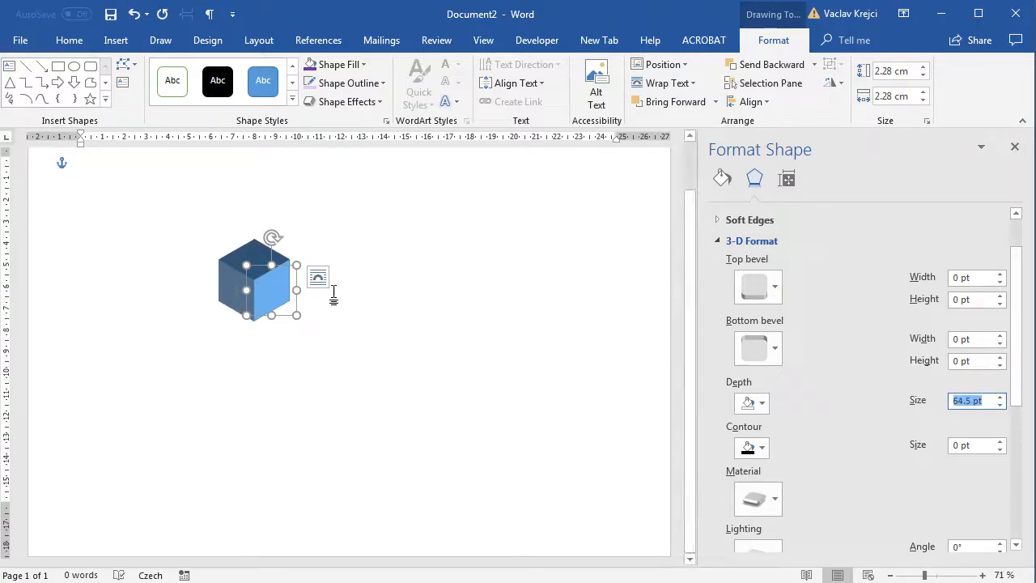
{"action": "left_click_drag", "start_coordinate": [276, 300], "coordinate": [339, 338]}
{"action": "left_click", "coordinate": [412, 330]}
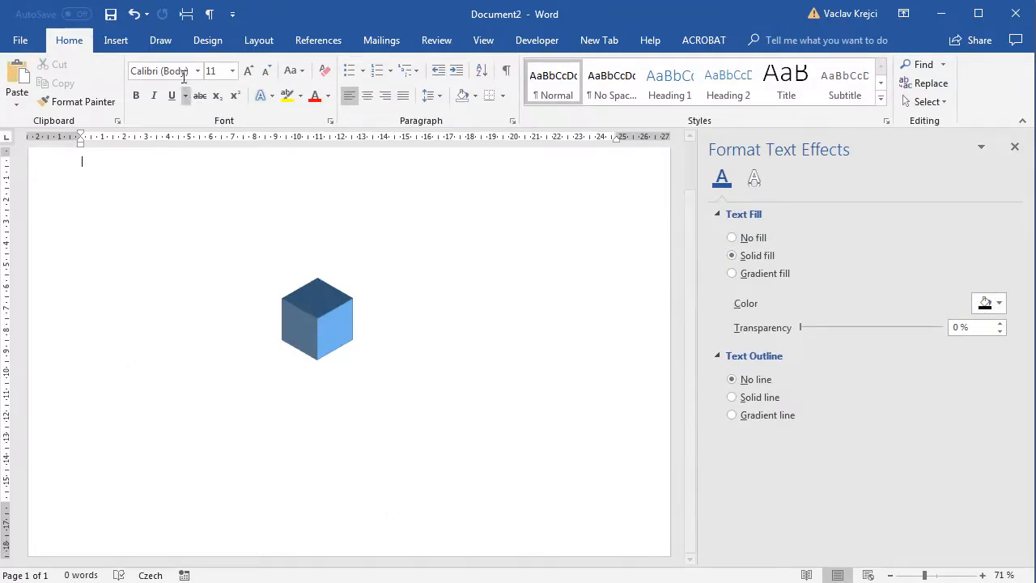
- Draw a vertical line about 7.06 cm long through the cube's centre as an alignment check, and delete it
{"action": "left_click", "coordinate": [116, 39]}
{"action": "left_click", "coordinate": [109, 101]}
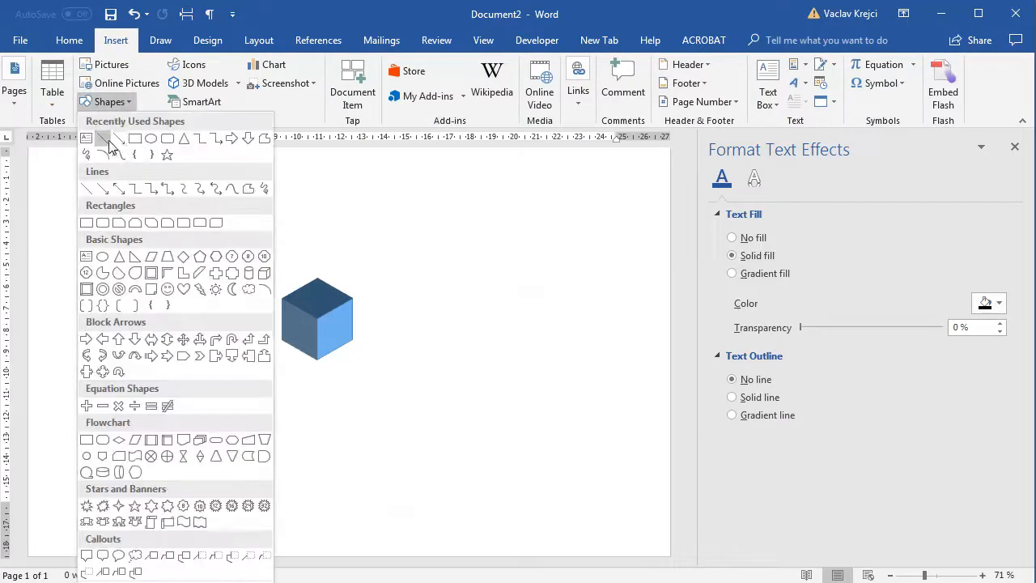
{"action": "left_click", "coordinate": [118, 154]}
{"action": "left_click_drag", "start_coordinate": [316, 239], "coordinate": [316, 392]}
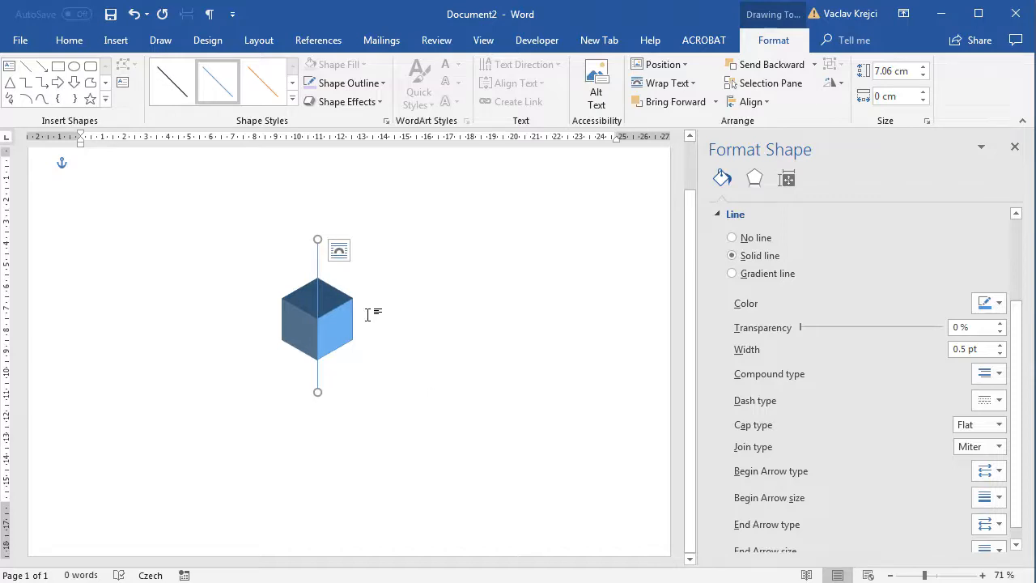
{"action": "key", "text": "Delete"}
- Set the cube shape's absolute height and width to 2 cm each in its layout settings
{"action": "left_click", "coordinate": [331, 279]}
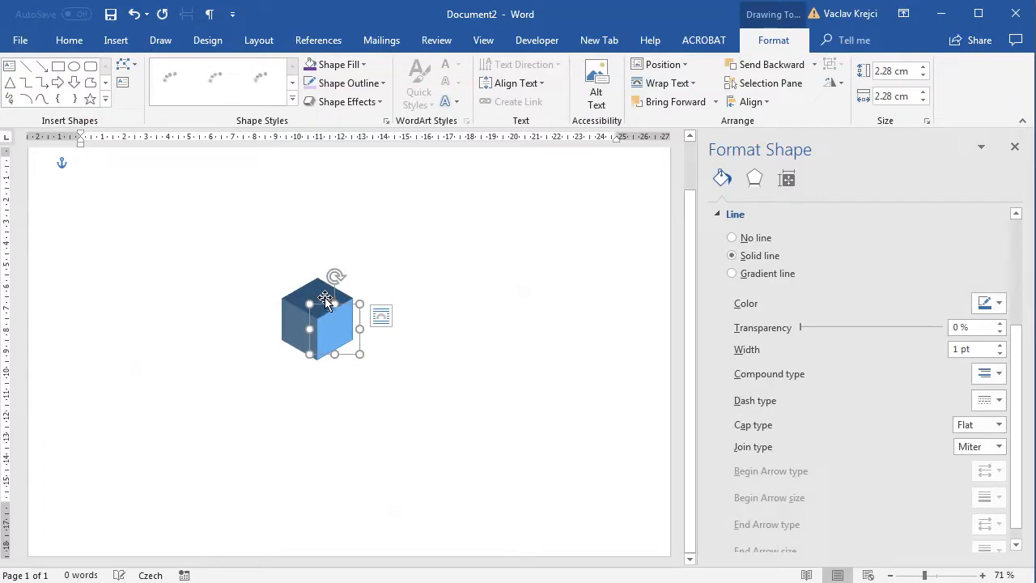
{"action": "right_click", "coordinate": [327, 293]}
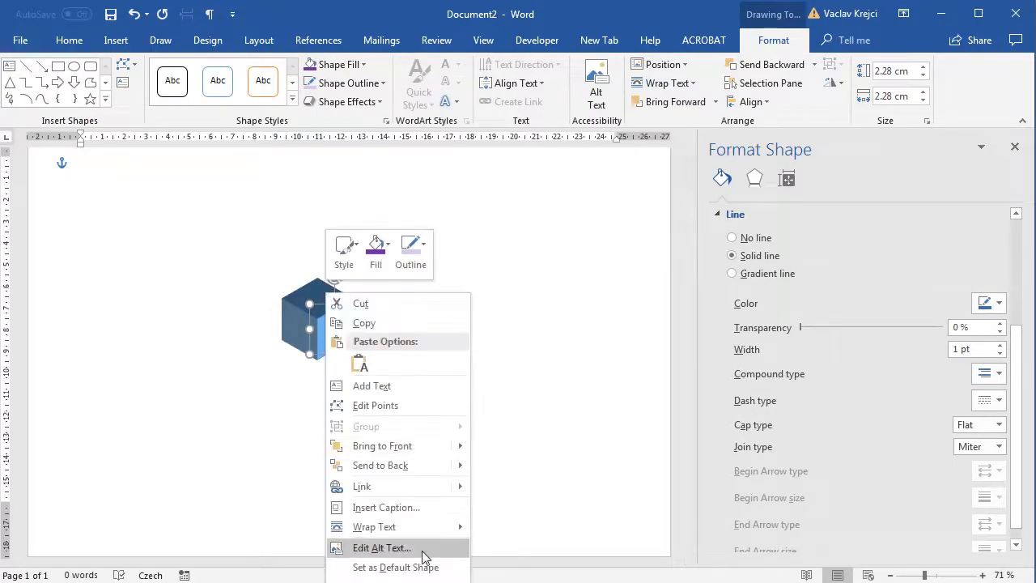
{"action": "left_click", "coordinate": [397, 579]}
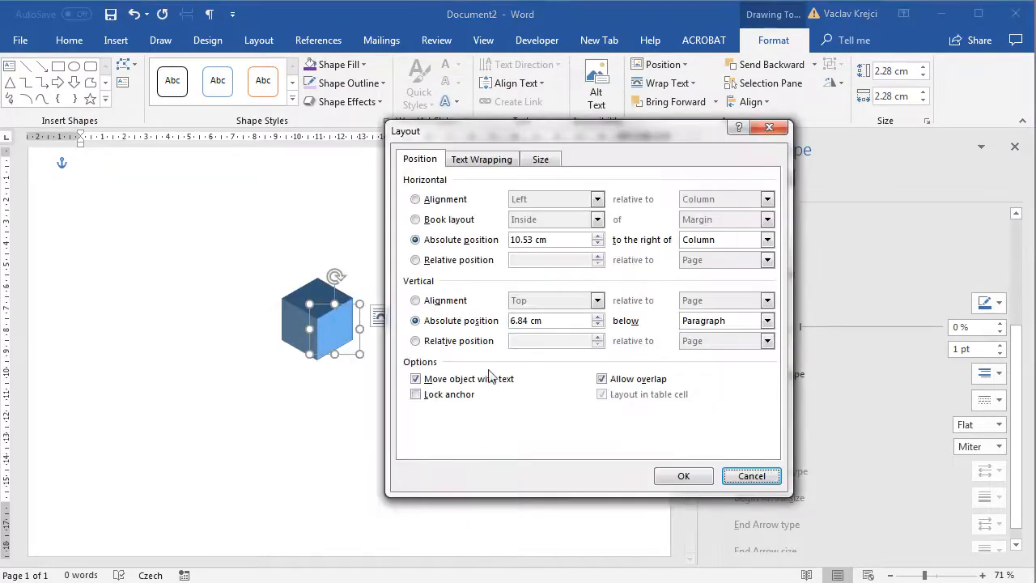
{"action": "left_click", "coordinate": [540, 160]}
{"action": "left_click_drag", "start_coordinate": [507, 198], "coordinate": [463, 198]}
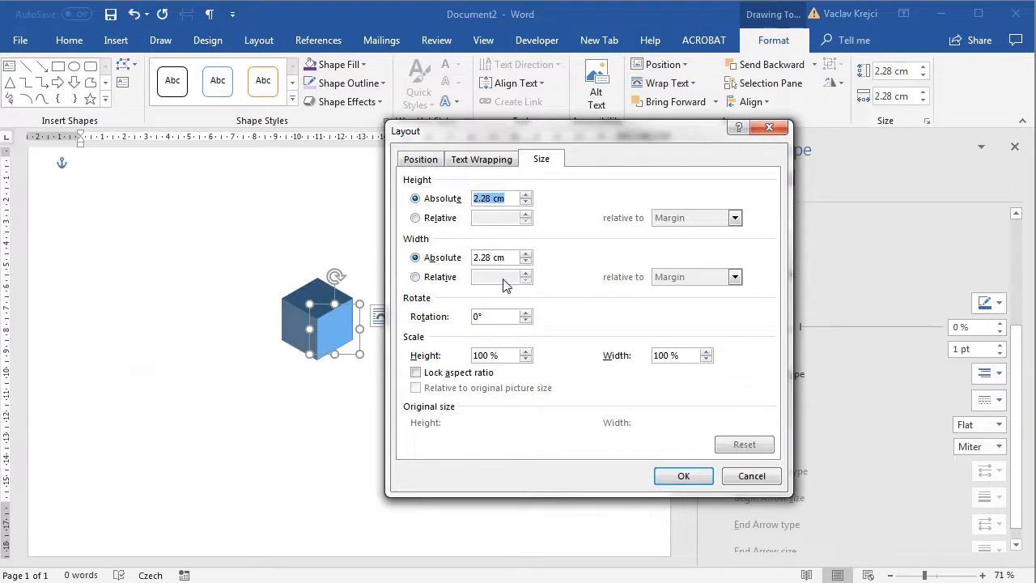
{"action": "type", "text": "2"}
{"action": "key", "text": "Tab"}
{"action": "type", "text": "2"}
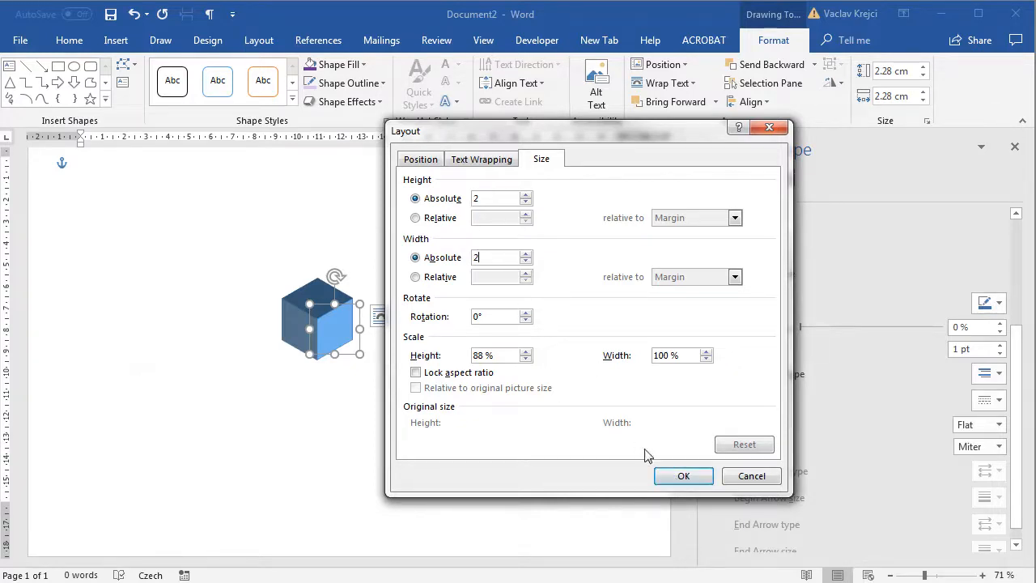
{"action": "left_click", "coordinate": [682, 477]}
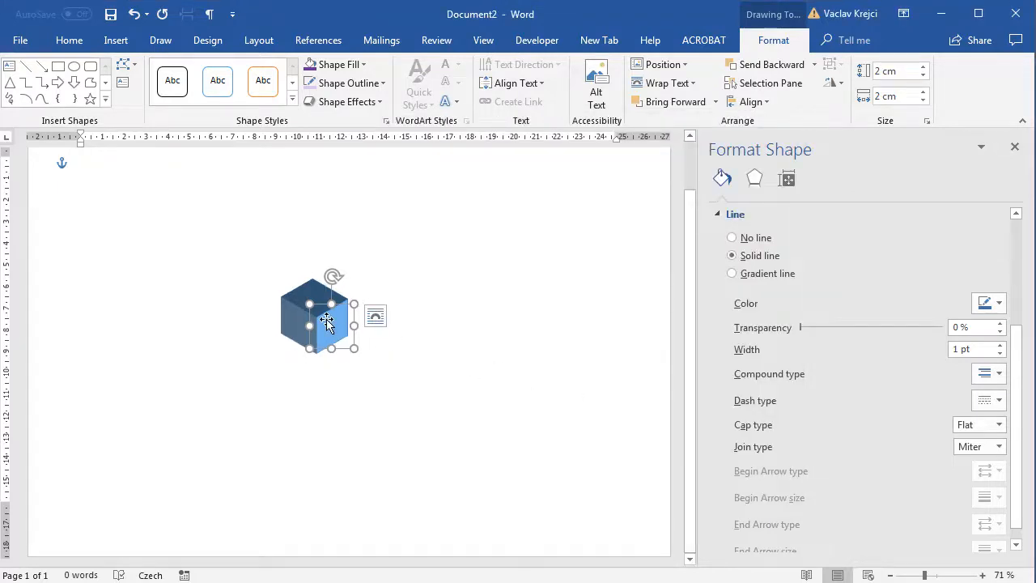
- Switch to the browser and copy the value 56.6929 from the 2 cm to points conversion
{"action": "left_click", "coordinate": [754, 178]}
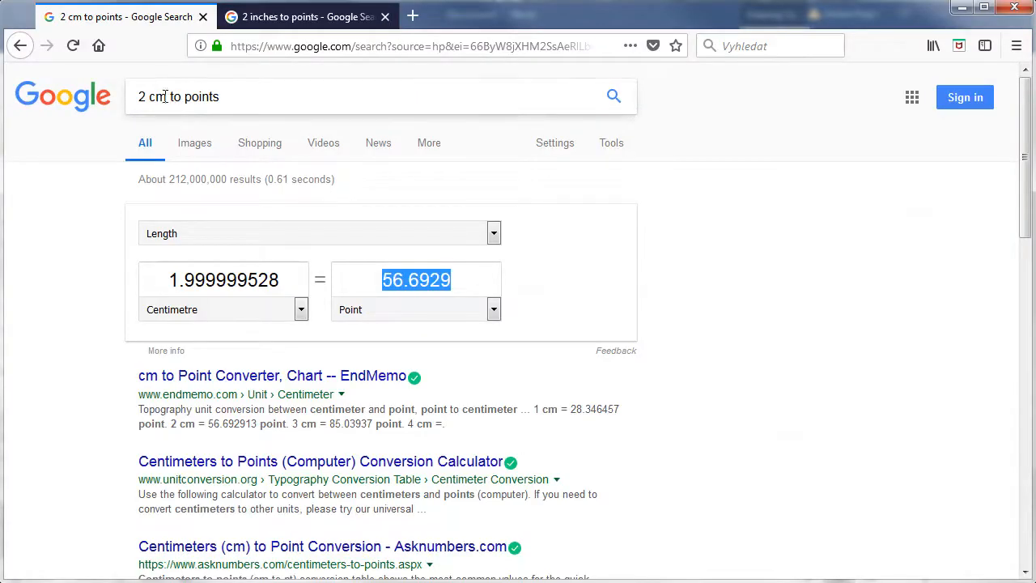
{"action": "left_click", "coordinate": [230, 97]}
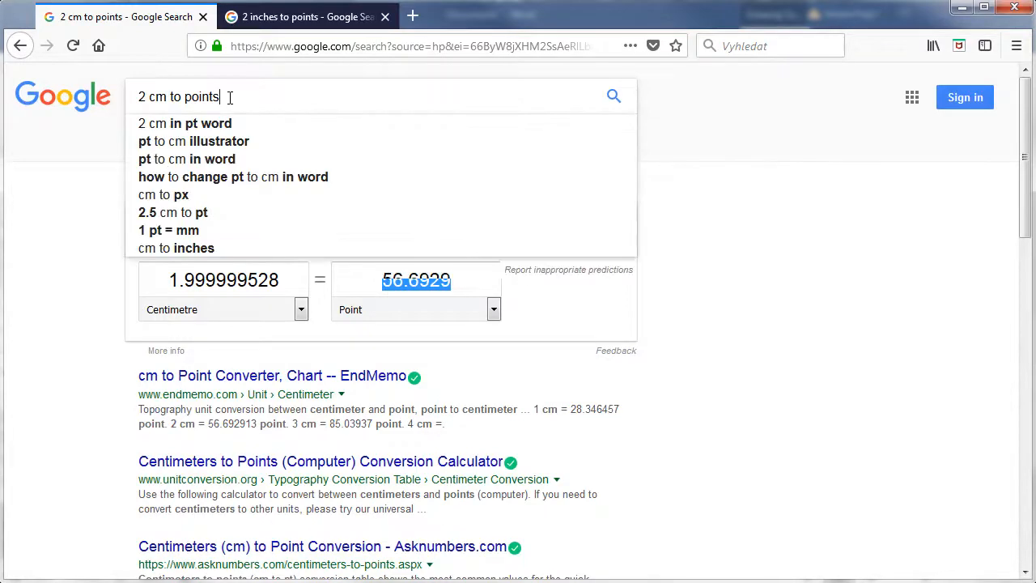
{"action": "left_click", "coordinate": [739, 249]}
{"action": "left_click_drag", "start_coordinate": [475, 281], "coordinate": [350, 279]}
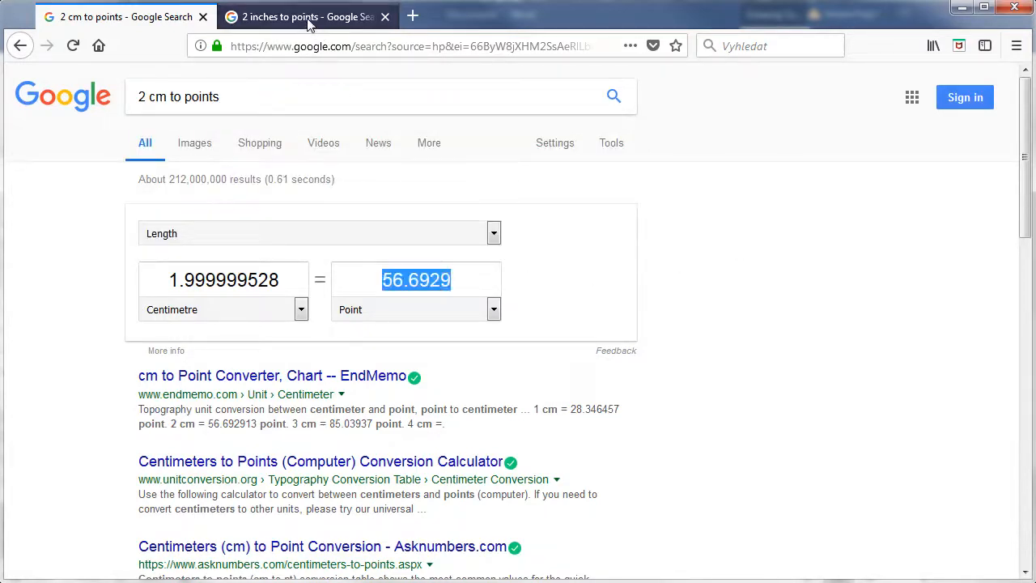
{"action": "left_click", "coordinate": [308, 22]}
{"action": "left_click", "coordinate": [126, 23]}
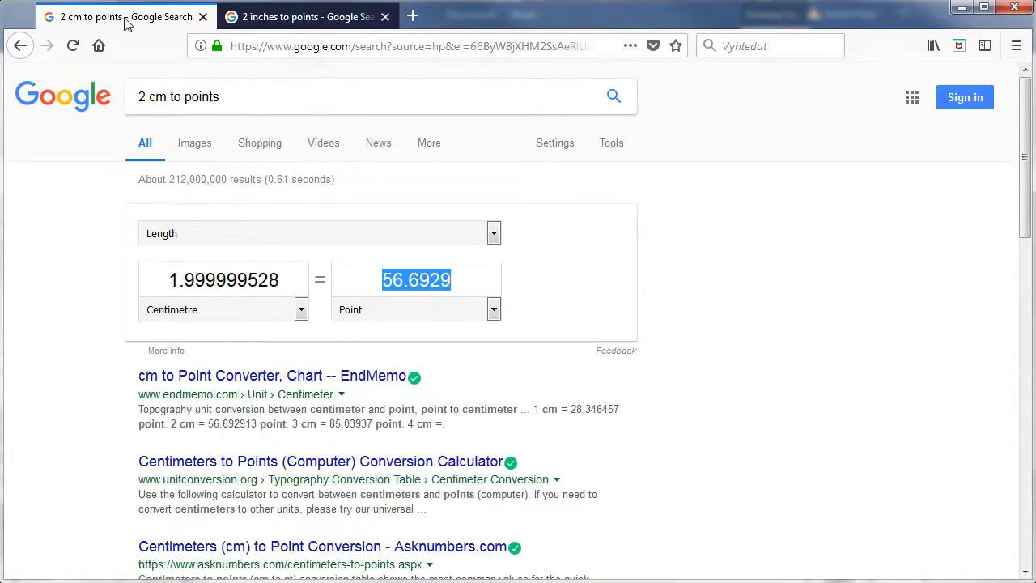
{"action": "left_click_drag", "start_coordinate": [464, 280], "coordinate": [365, 280]}
{"action": "key", "text": "ctrl+c"}
- Return to Word, set the cube's 3-D depth size to the copied 56.6929 pt, and move the cube up and left on the page
{"action": "key", "text": "alt+Tab"}
{"action": "left_click_drag", "start_coordinate": [984, 282], "coordinate": [933, 286]}
{"action": "key", "text": "ctrl+v"}
{"action": "key", "text": "Return"}
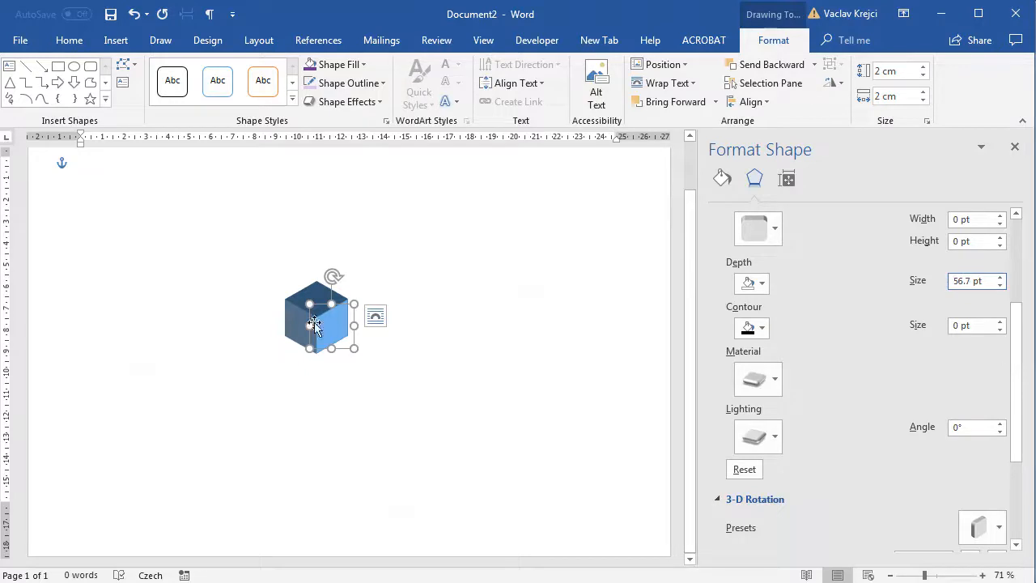
{"action": "left_click_drag", "start_coordinate": [332, 326], "coordinate": [289, 277]}
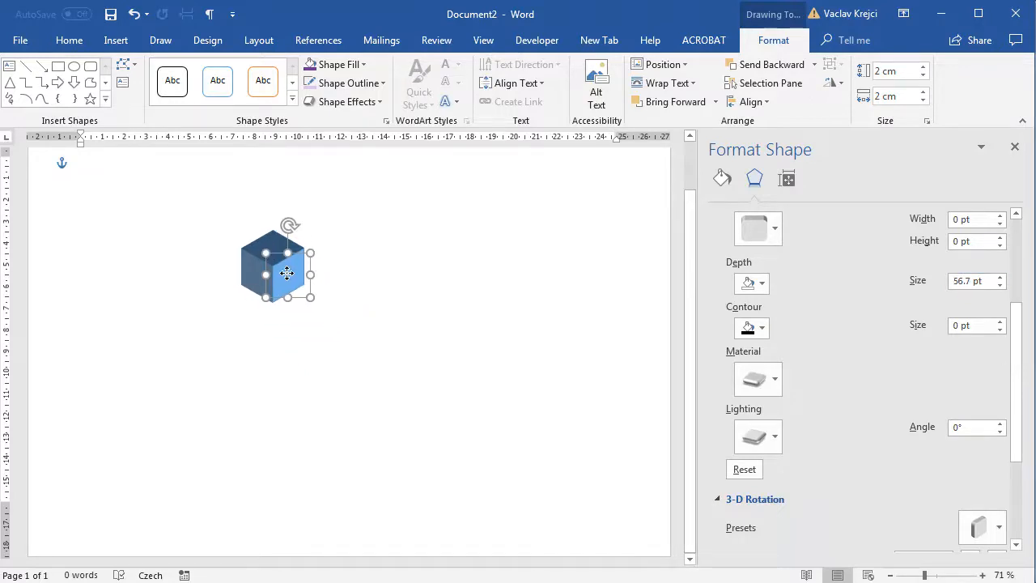
- Remove the cube's outline with No line and change its fill colour to purple
{"action": "left_click", "coordinate": [721, 178]}
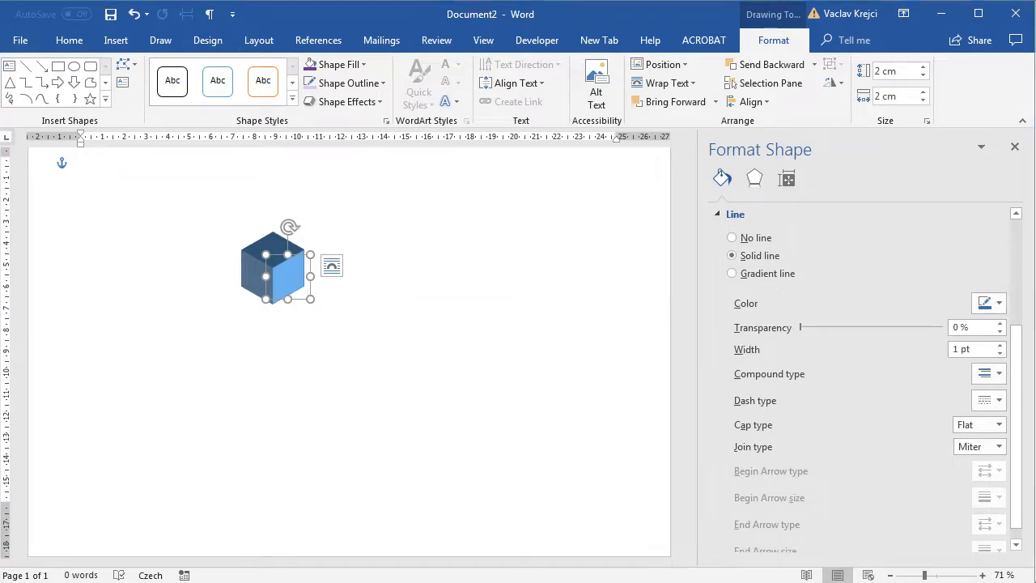
{"action": "left_click", "coordinate": [760, 239]}
{"action": "left_click", "coordinate": [757, 238]}
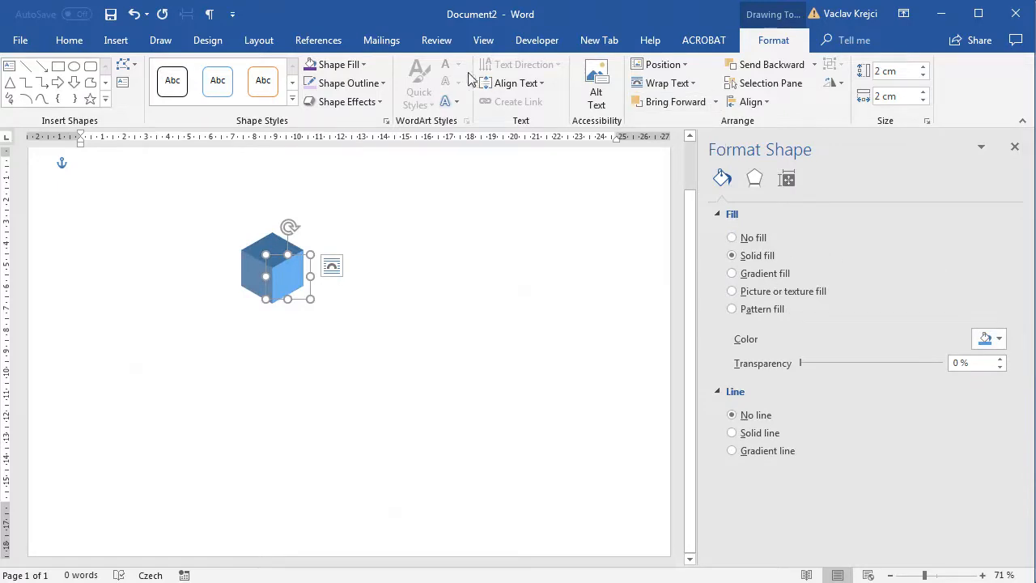
{"action": "left_click", "coordinate": [362, 65]}
{"action": "left_click", "coordinate": [434, 191]}
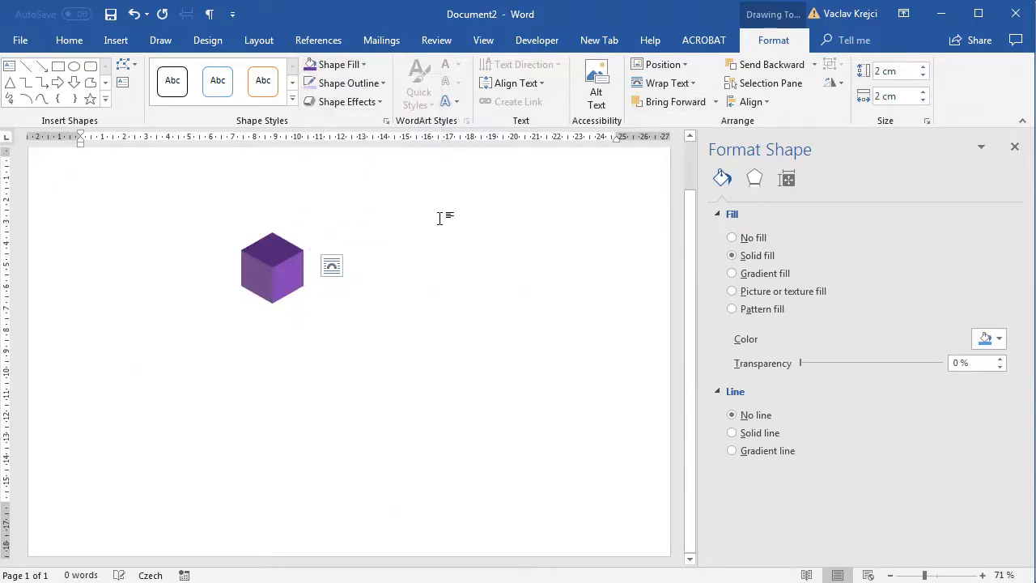
- Set the cube's 3-D lighting to the second preset in the Neutral group
{"action": "left_click", "coordinate": [263, 280]}
{"action": "left_click", "coordinate": [754, 179]}
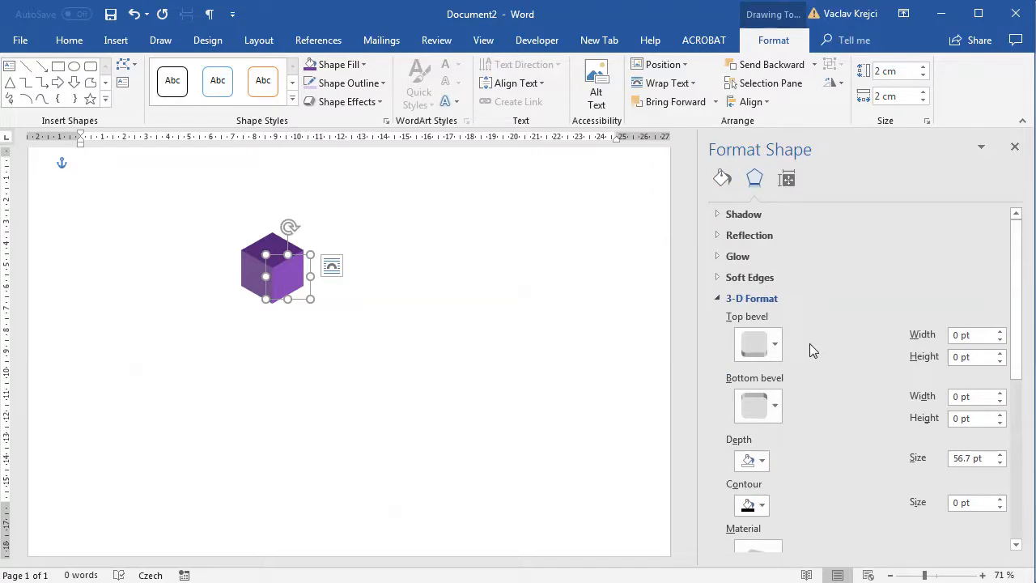
{"action": "left_click_drag", "start_coordinate": [1020, 325], "coordinate": [1017, 423]}
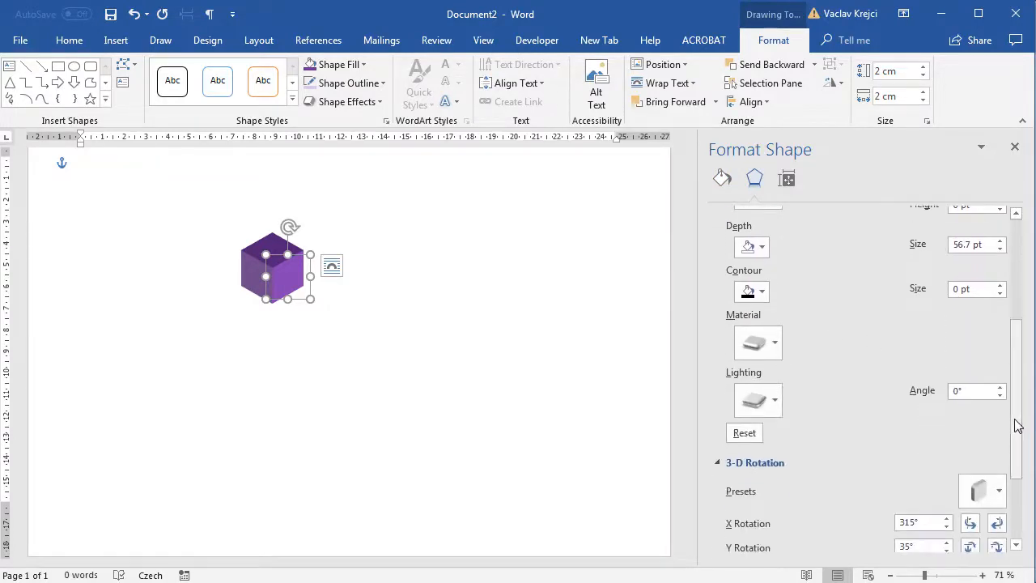
{"action": "left_click", "coordinate": [765, 342]}
{"action": "left_click", "coordinate": [806, 344]}
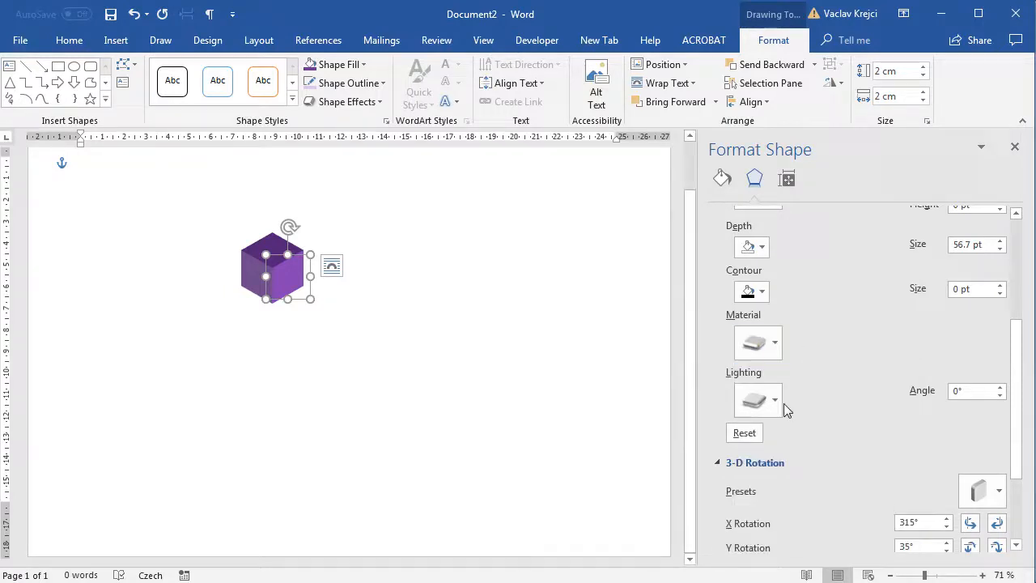
{"action": "left_click", "coordinate": [777, 403]}
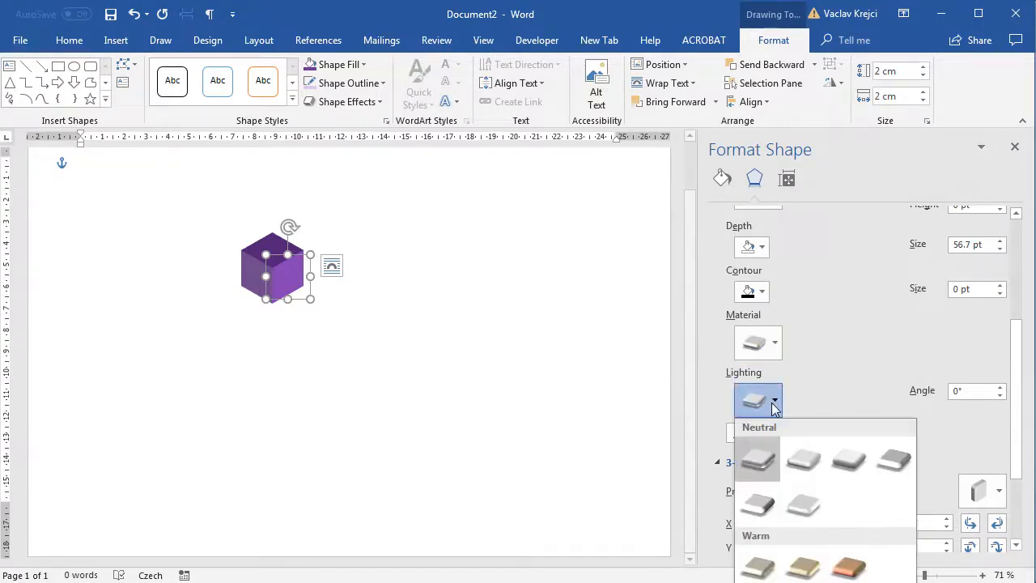
{"action": "left_click", "coordinate": [802, 463]}
- Increase the cube's 3-D lighting angle to 310°
{"action": "double_click", "coordinate": [979, 394]}
{"action": "key", "text": "Up"}
{"action": "key", "text": "Up"}
{"action": "key", "text": "Up"}
{"action": "key", "text": "Up"}
{"action": "key", "text": "Up"}
{"action": "key", "text": "Up"}
{"action": "key", "text": "Up"}
{"action": "key", "text": "Up"}
{"action": "key", "text": "Up"}
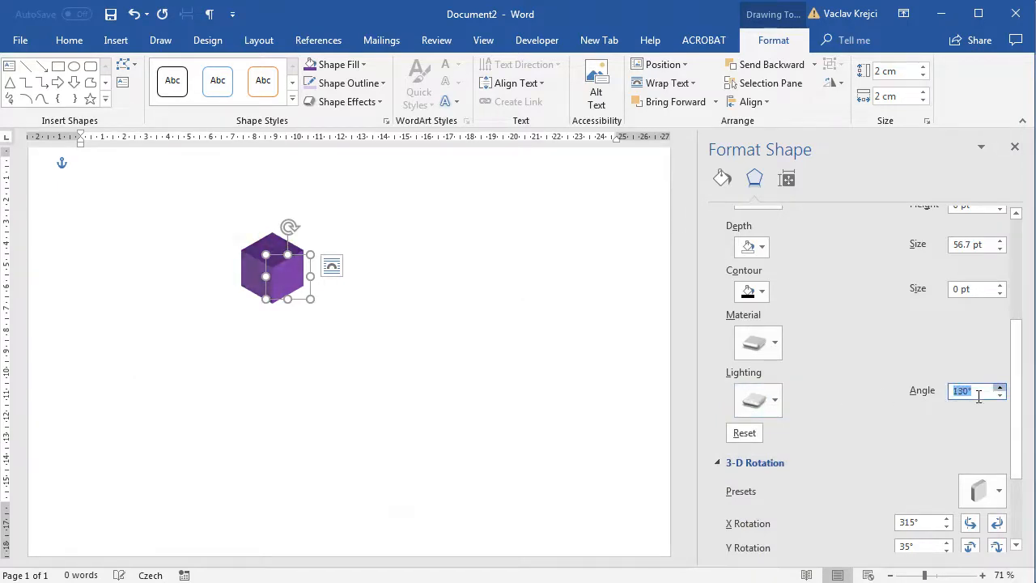
{"action": "key", "text": "Up"}
{"action": "key", "text": "Up"}
{"action": "key", "text": "Up"}
{"action": "key", "text": "Up"}
{"action": "key", "text": "Up"}
{"action": "key", "text": "Up"}
{"action": "key", "text": "Up"}
{"action": "key", "text": "Up"}
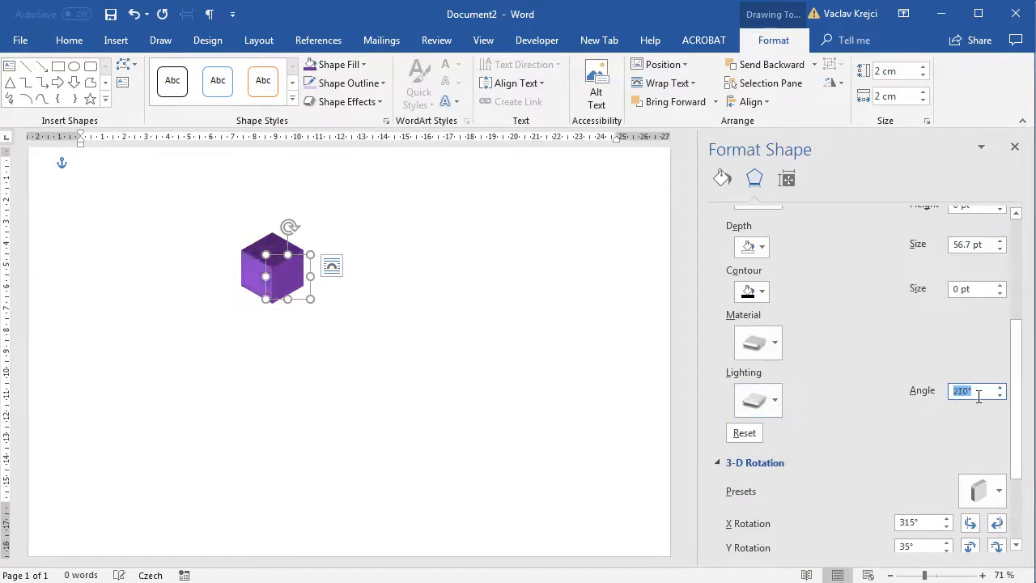
{"action": "key", "text": "Up"}
{"action": "key", "text": "Up"}
{"action": "key", "text": "Up"}
{"action": "key", "text": "Up"}
{"action": "key", "text": "Up"}
{"action": "key", "text": "Up"}
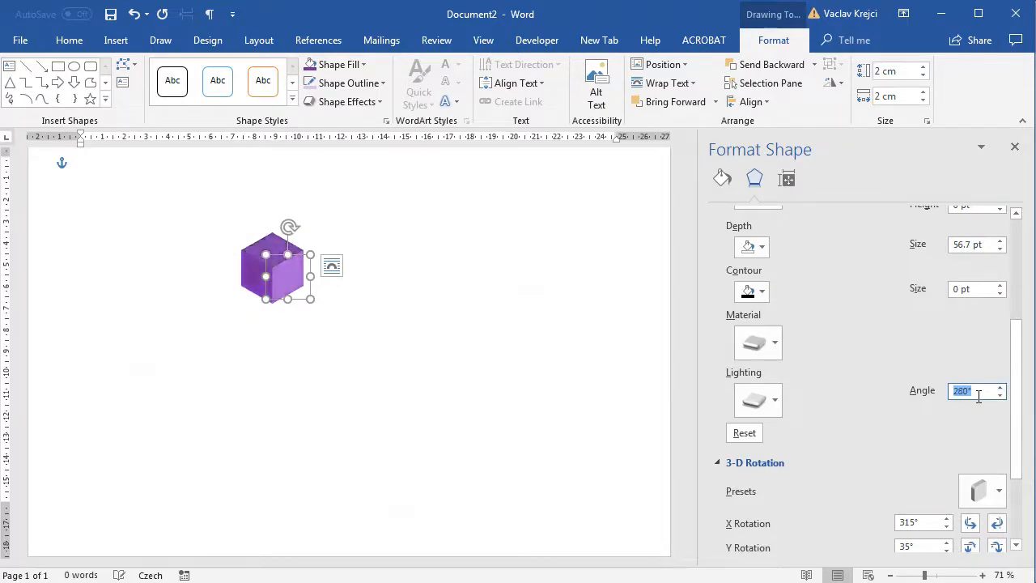
{"action": "key", "text": "Up"}
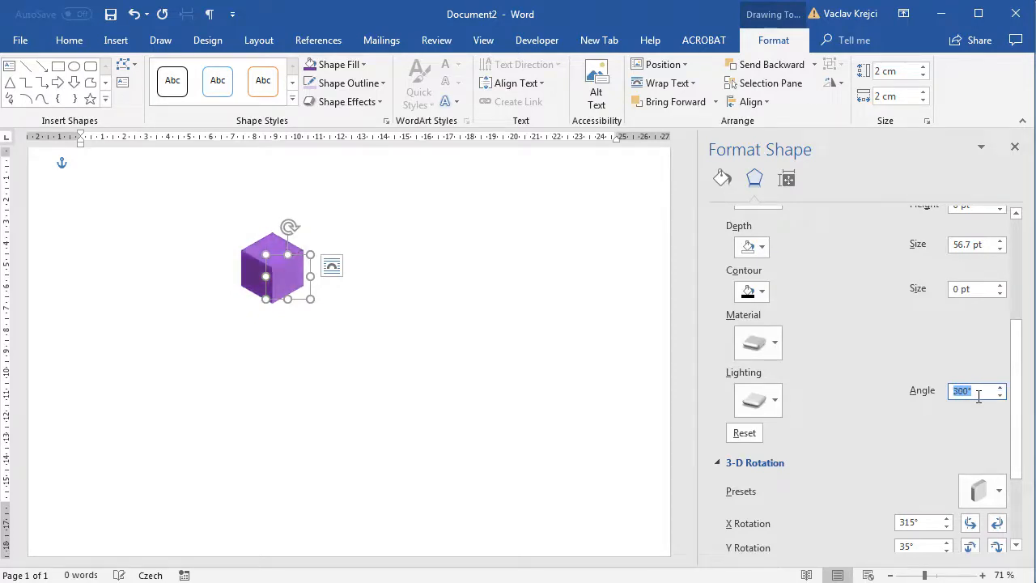
{"action": "key", "text": "Up"}
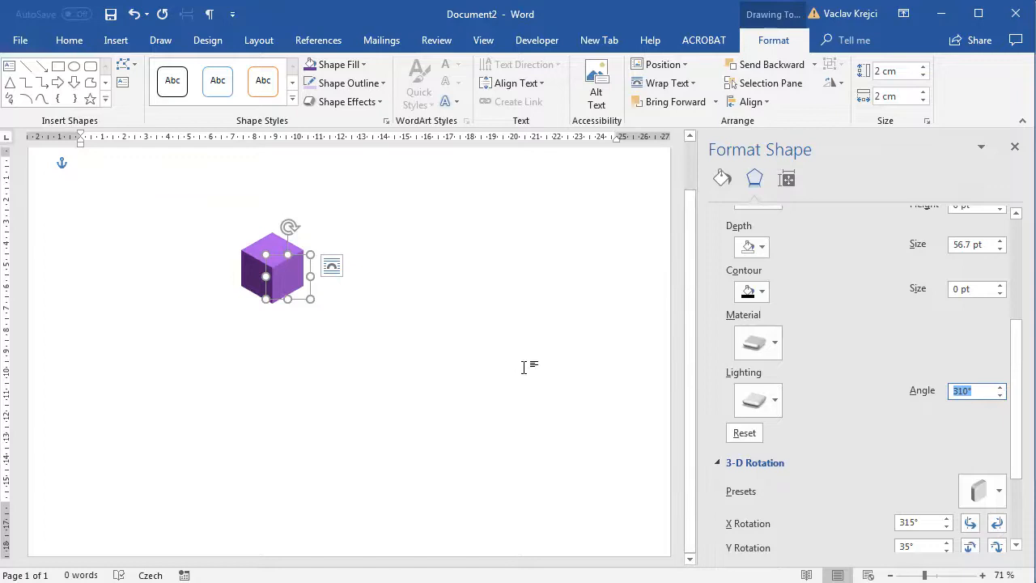
- Change the cube's 3-D material to the third preset in the Standard group
{"action": "left_click", "coordinate": [938, 575]}
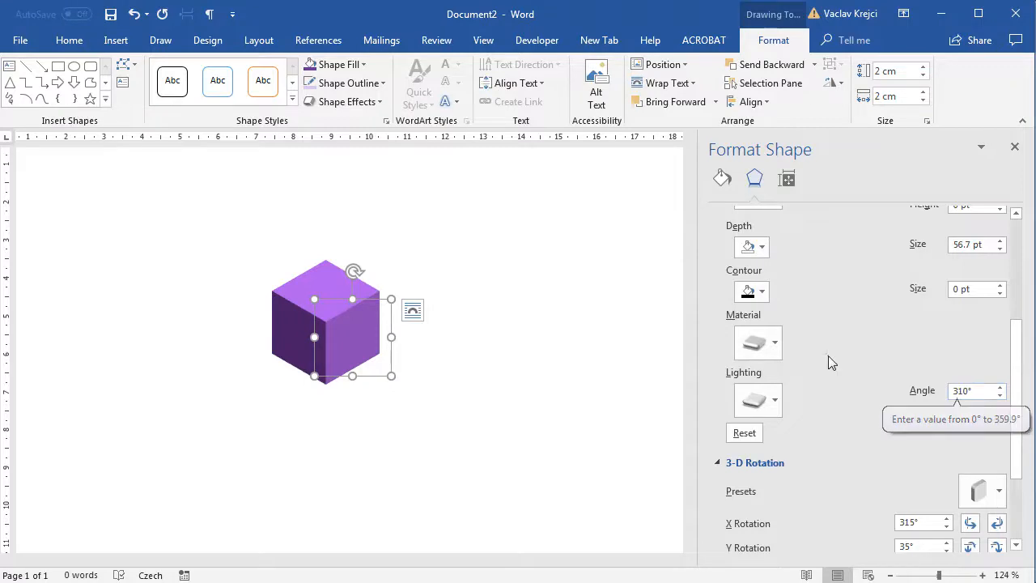
{"action": "left_click", "coordinate": [773, 341]}
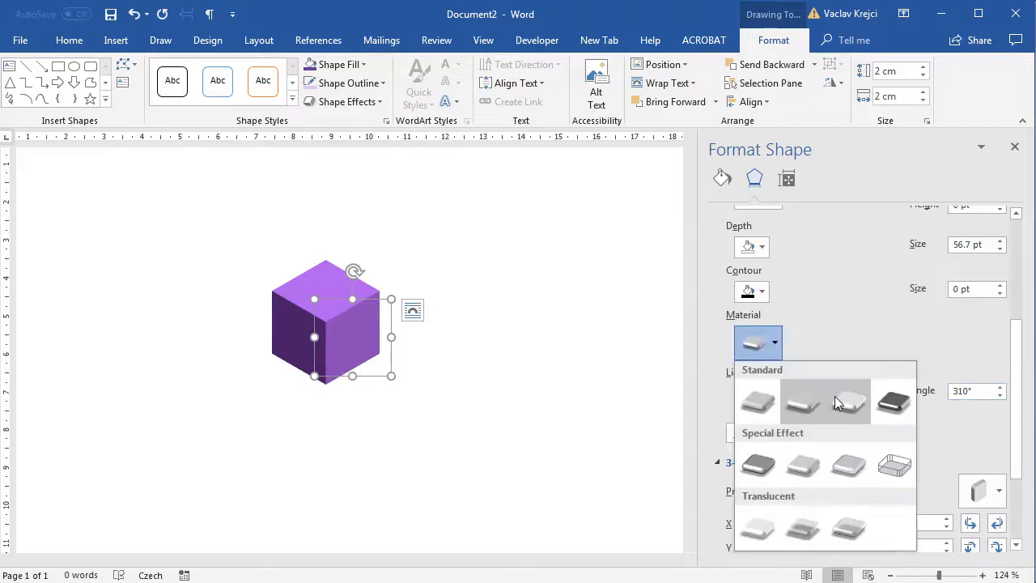
{"action": "left_click", "coordinate": [835, 396]}
{"action": "left_click", "coordinate": [774, 339]}
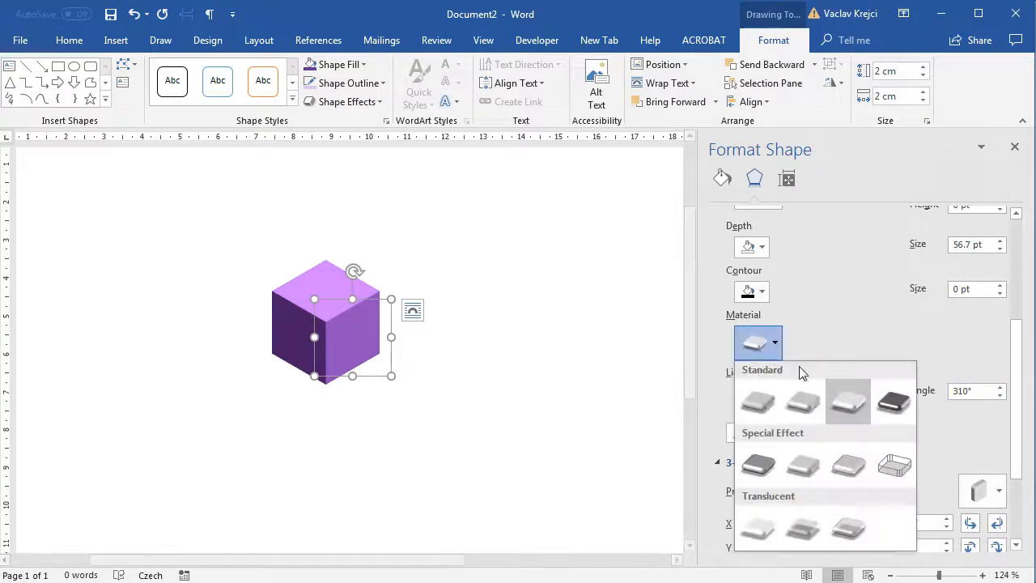
{"action": "left_click", "coordinate": [837, 397]}
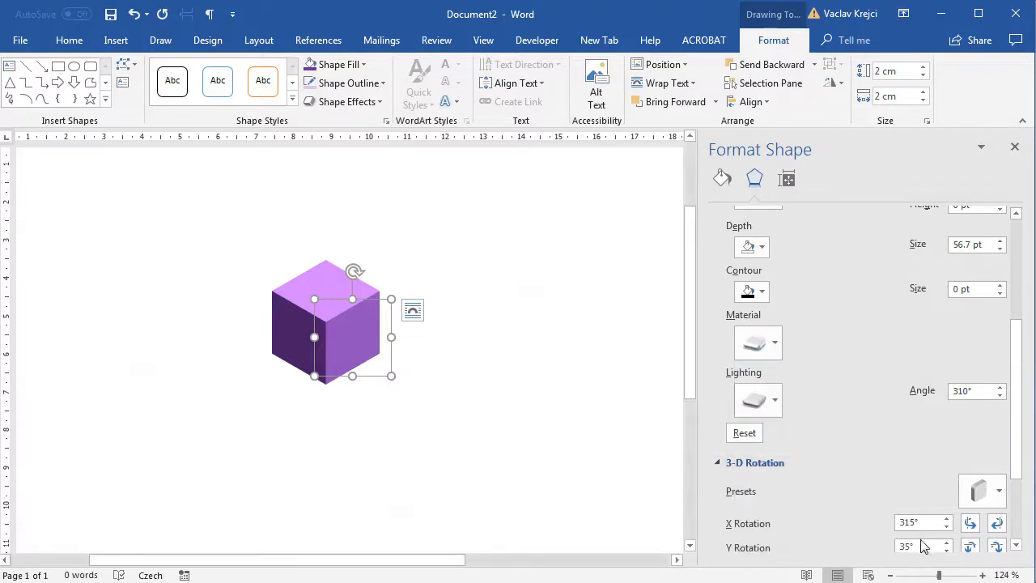
- Move the cube up and left towards the page's upper left and copy it
{"action": "left_click_drag", "start_coordinate": [938, 574], "coordinate": [934, 575]}
{"action": "left_click_drag", "start_coordinate": [370, 354], "coordinate": [295, 249]}
{"action": "key", "text": "ctrl+c"}
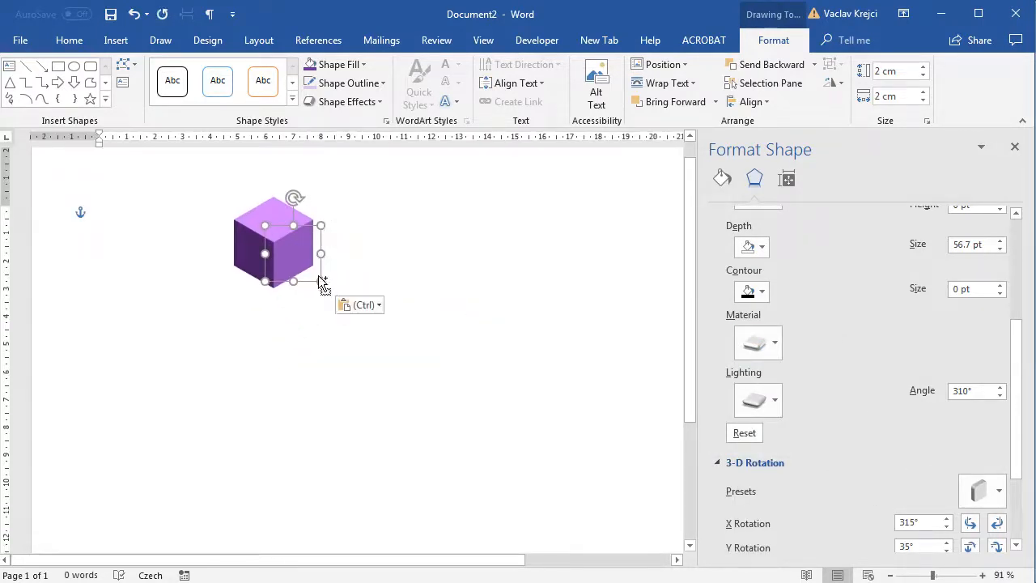
{"action": "key", "text": "ctrl+v"}
{"action": "left_click_drag", "start_coordinate": [302, 267], "coordinate": [295, 377]}
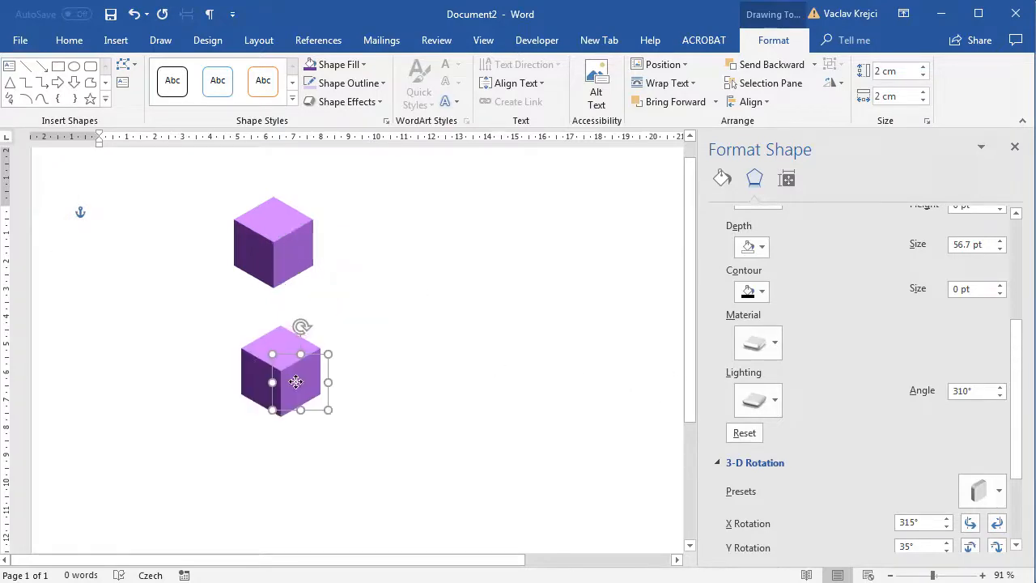
{"action": "left_click", "coordinate": [267, 231]}
{"action": "left_click", "coordinate": [297, 361]}
{"action": "key", "text": "Delete"}
- Move the cube straight down and stack three pasted copies above it as a column of four cubes with small, even gaps
{"action": "left_click_drag", "start_coordinate": [284, 241], "coordinate": [285, 391]}
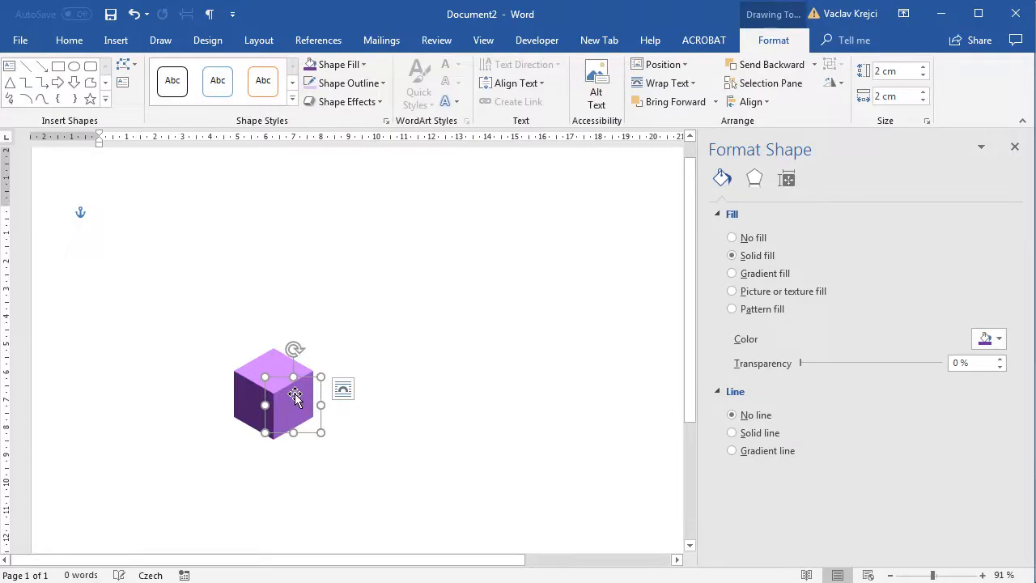
{"action": "key", "text": "ctrl+v"}
{"action": "left_click_drag", "start_coordinate": [290, 402], "coordinate": [292, 310]}
{"action": "key", "text": "ctrl+v"}
{"action": "key", "text": "ctrl+v"}
{"action": "left_click_drag", "start_coordinate": [284, 261], "coordinate": [292, 262]}
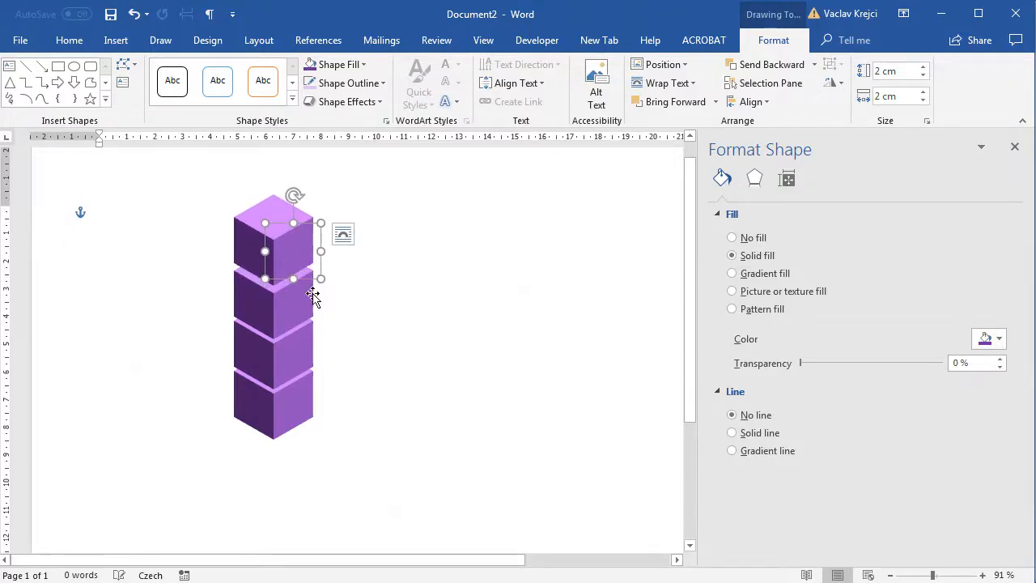
{"action": "key", "text": "ctrl+Down"}
{"action": "key", "text": "ctrl+Down"}
{"action": "key", "text": "ctrl+Down"}
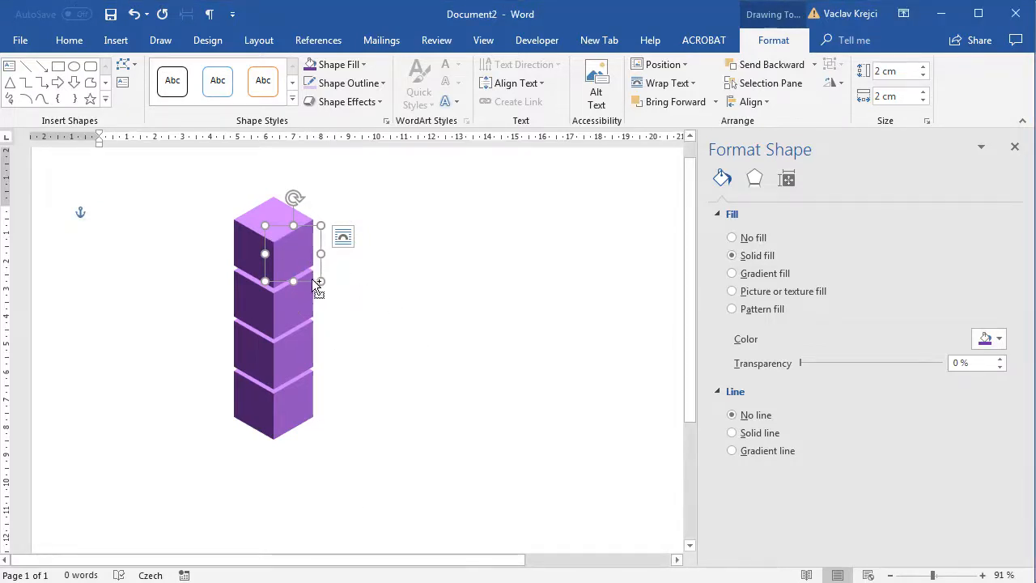
- Paste three more cubes and line them up diagonally down to the right from the column's top cube
{"action": "key", "text": "ctrl+v"}
{"action": "left_click_drag", "start_coordinate": [300, 256], "coordinate": [414, 327]}
{"action": "key", "text": "ctrl+v"}
{"action": "key", "text": "ctrl+v"}
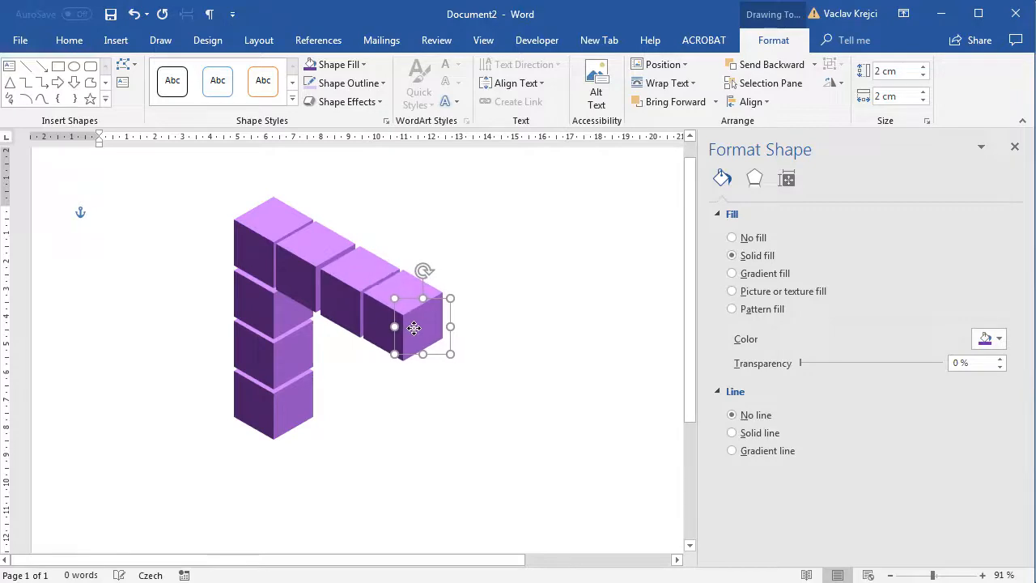
- Nudge the last two cubes of the diagonal row slightly left to even out the gaps
{"action": "left_click", "coordinate": [353, 300]}
{"action": "key", "text": "Left"}
{"action": "key", "text": "Left"}
{"action": "left_click", "coordinate": [419, 326]}
{"action": "key", "text": "Left"}
{"action": "key", "text": "Left"}
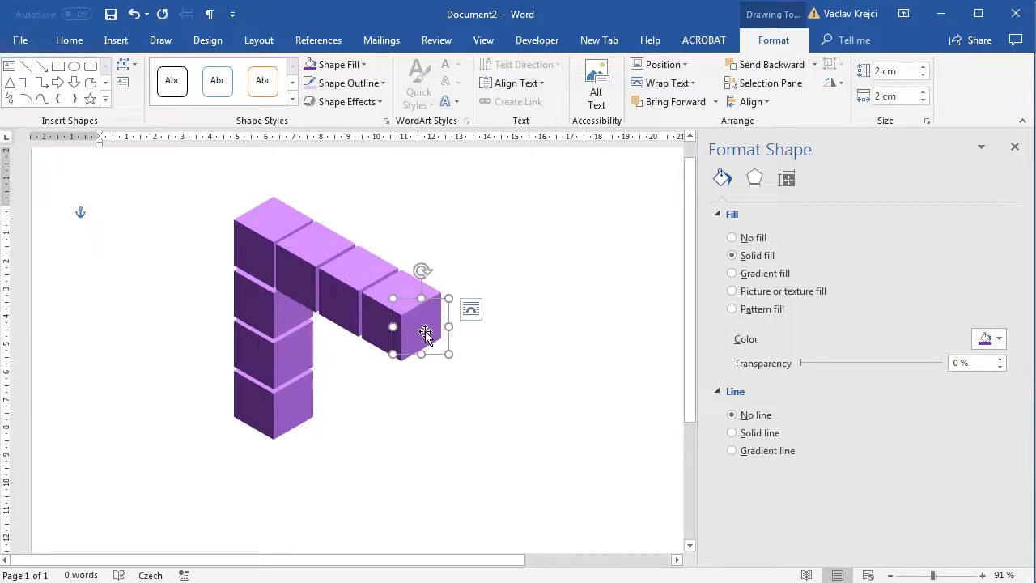
- Paste two more cubes and place them diagonally down-left from the right corner cube to close the triangle towards the column's base
{"action": "key", "text": "ctrl+v"}
{"action": "left_click_drag", "start_coordinate": [436, 336], "coordinate": [382, 344]}
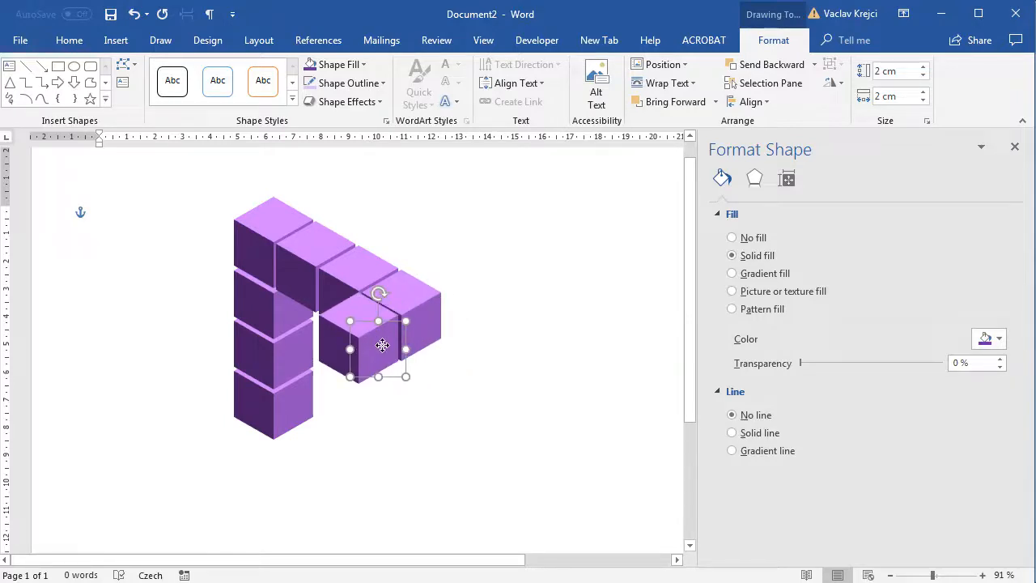
{"action": "key", "text": "Down"}
{"action": "key", "text": "Down"}
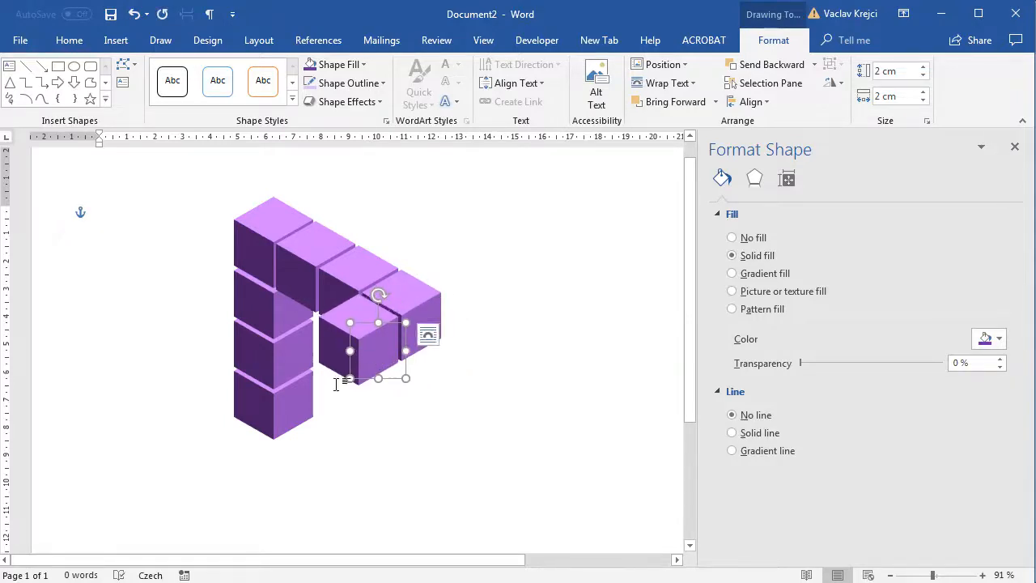
{"action": "key", "text": "ctrl+v"}
{"action": "left_click_drag", "start_coordinate": [383, 377], "coordinate": [334, 394]}
{"action": "key", "text": "Up"}
{"action": "key", "text": "Up"}
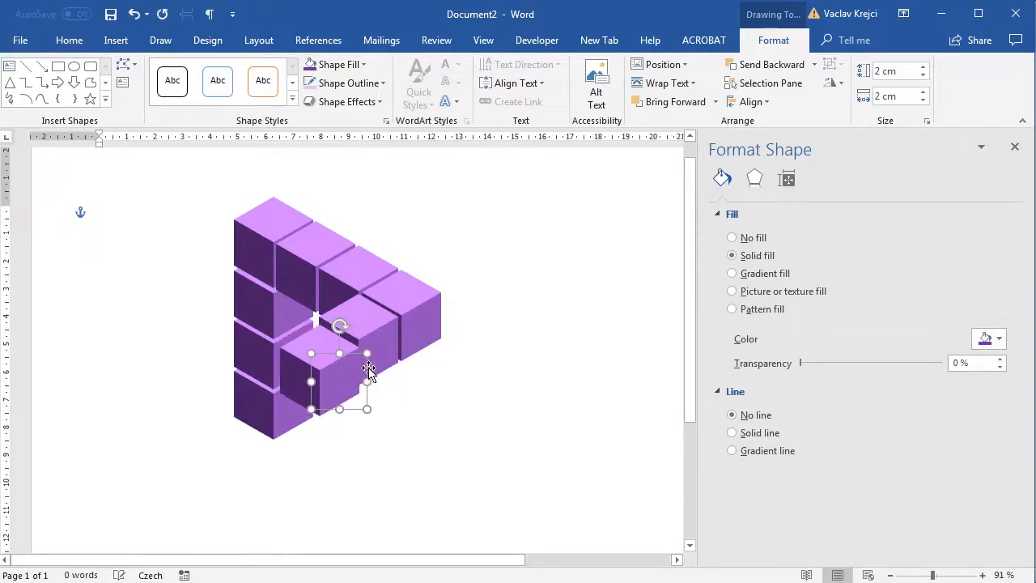
- Fine-tune the positions of the cubes around the triangle's right corner so the gaps between them match
{"action": "left_click_drag", "start_coordinate": [386, 358], "coordinate": [429, 329]}
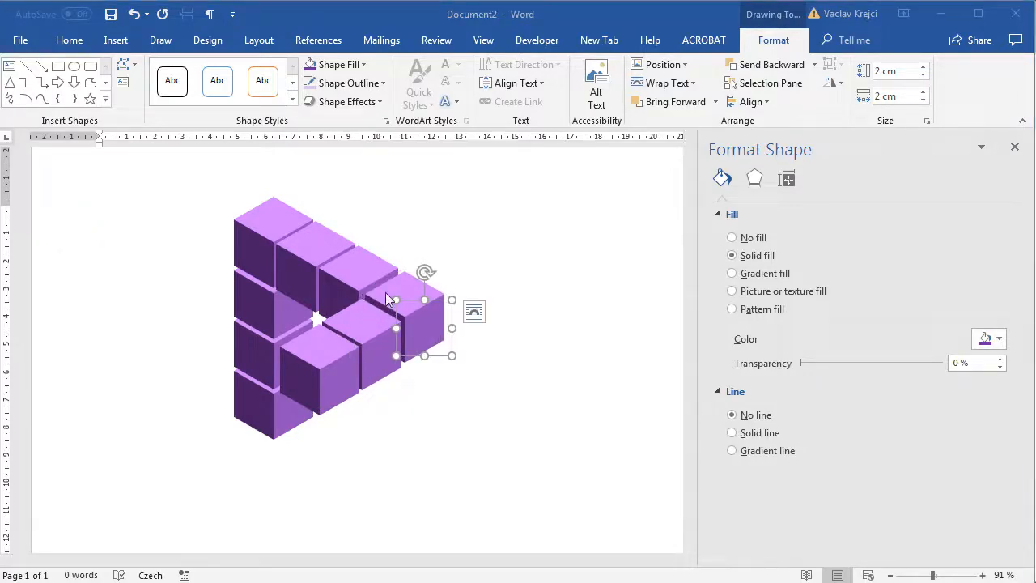
{"action": "left_click", "coordinate": [363, 279]}
{"action": "left_click", "coordinate": [309, 362]}
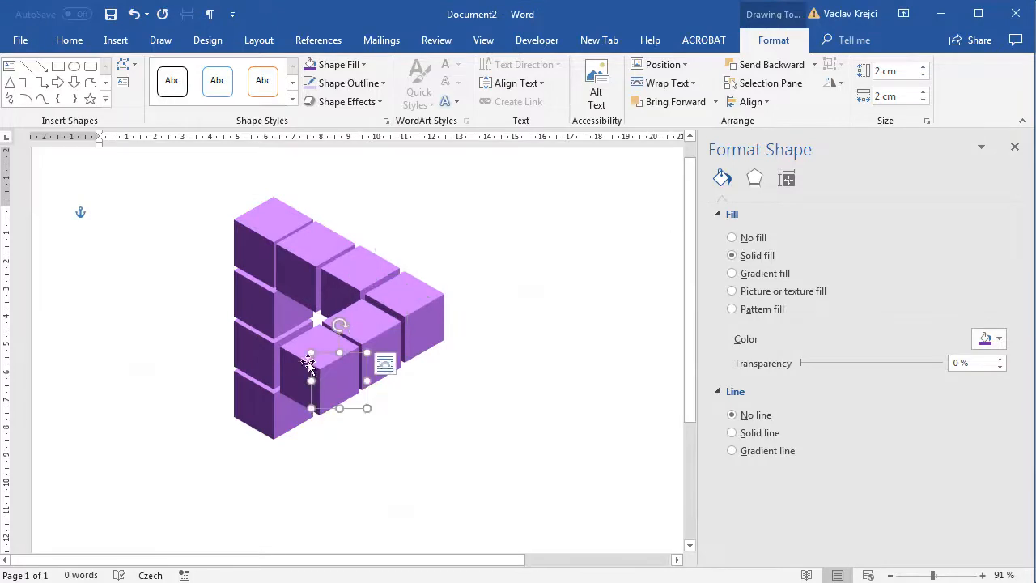
- Bring the two lowest cubes of the vertical column in front of the cubes they overlap
{"action": "left_click_drag", "start_coordinate": [314, 374], "coordinate": [269, 414]}
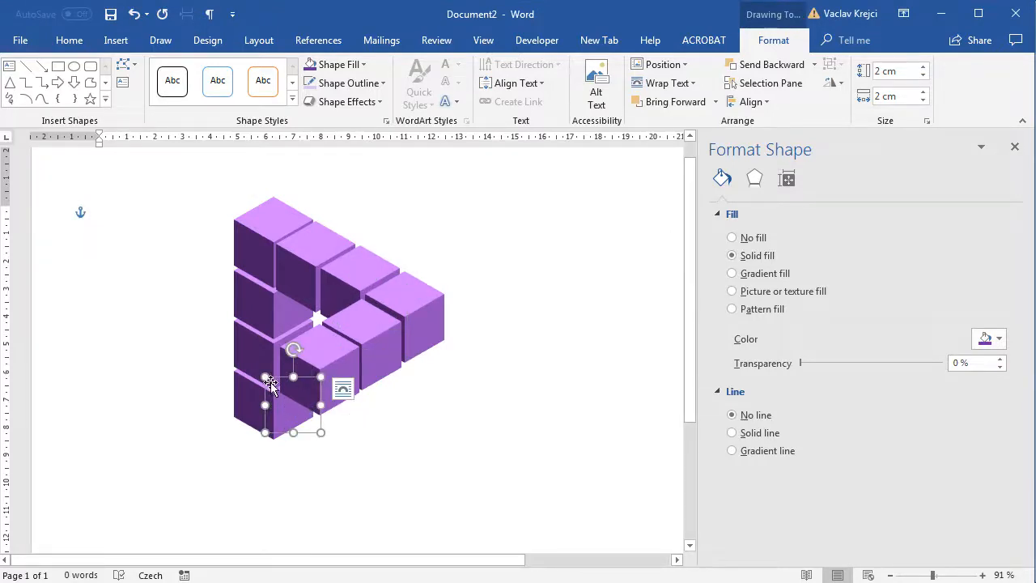
{"action": "left_click", "coordinate": [256, 357], "text": "shift"}
{"action": "right_click", "coordinate": [256, 357]}
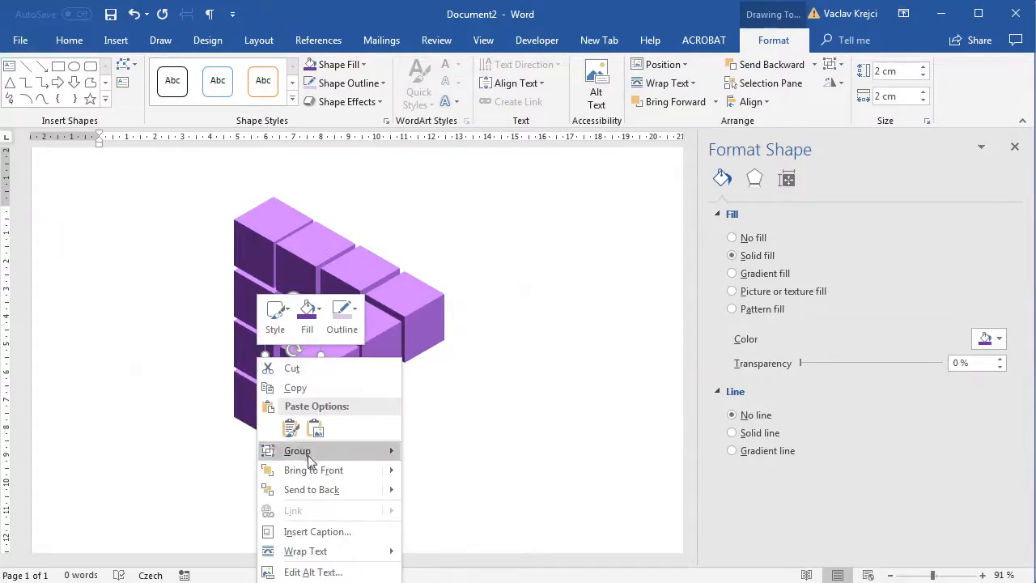
{"action": "left_click", "coordinate": [309, 467]}
{"action": "left_click", "coordinate": [404, 510]}
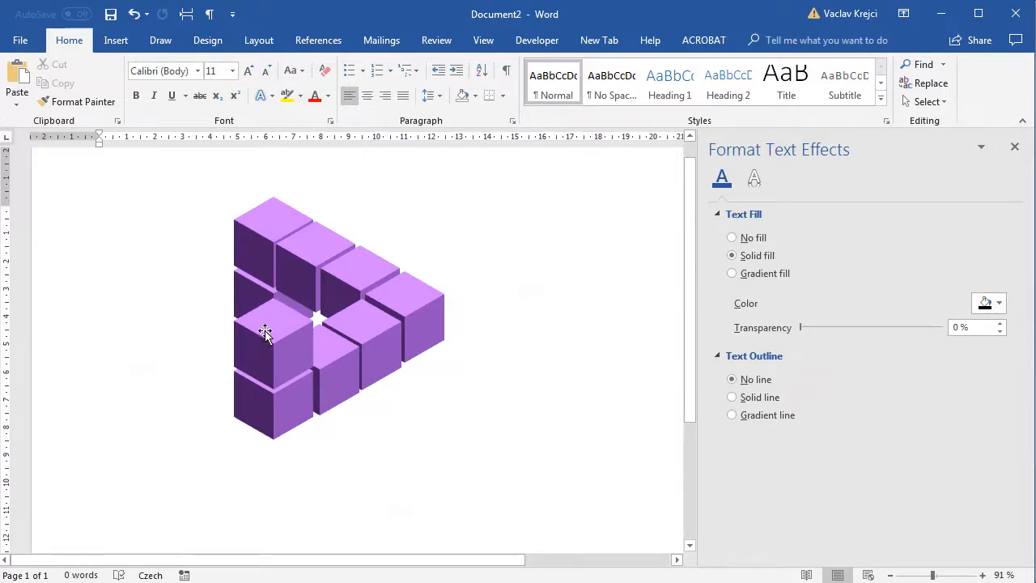
- Paste another copy of the cube and place it on the empty area to the right of the triangle
{"action": "left_click", "coordinate": [276, 350]}
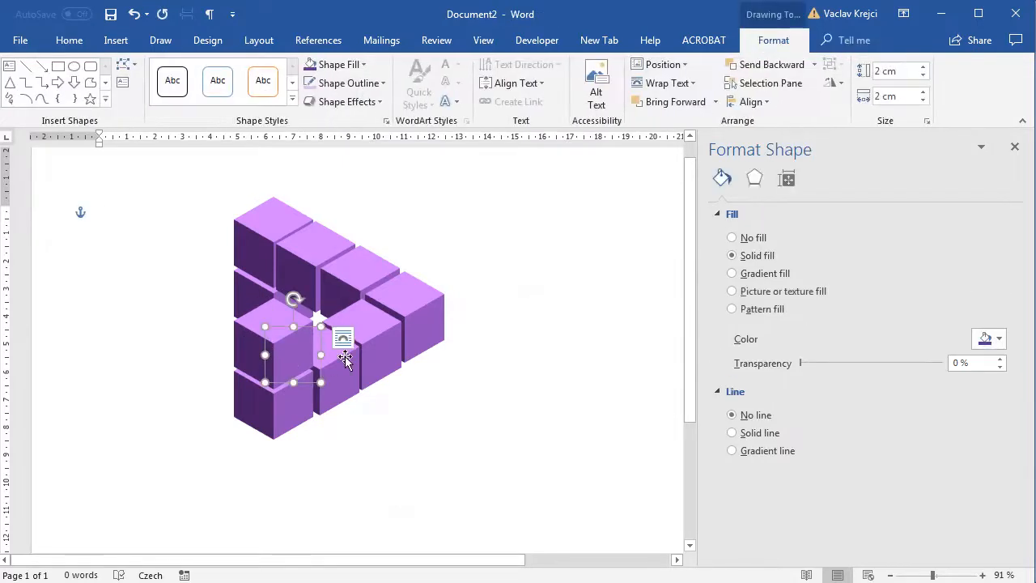
{"action": "left_click", "coordinate": [944, 576]}
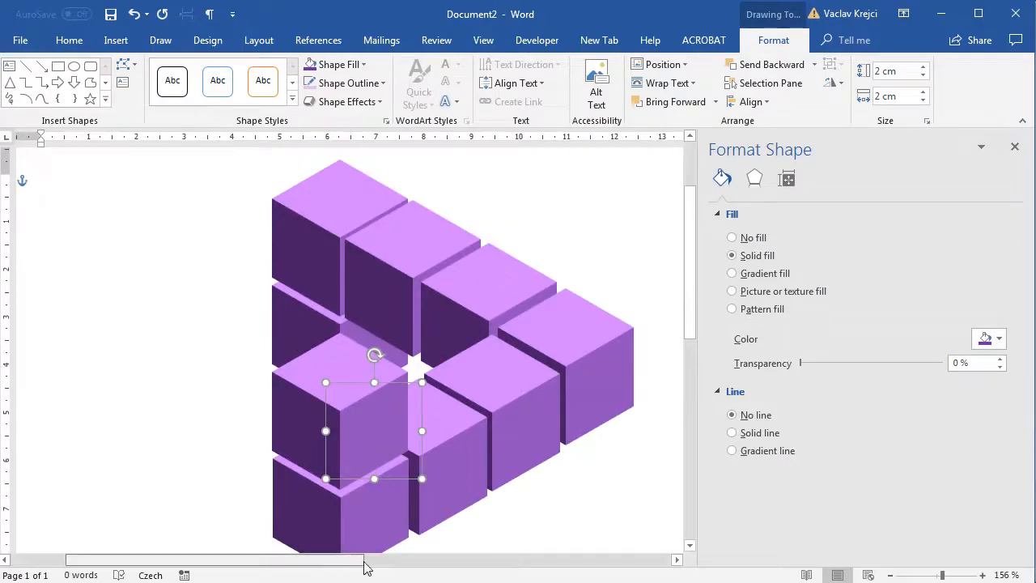
{"action": "scroll", "coordinate": [366, 550], "scroll_direction": "right", "scroll_amount": 3}
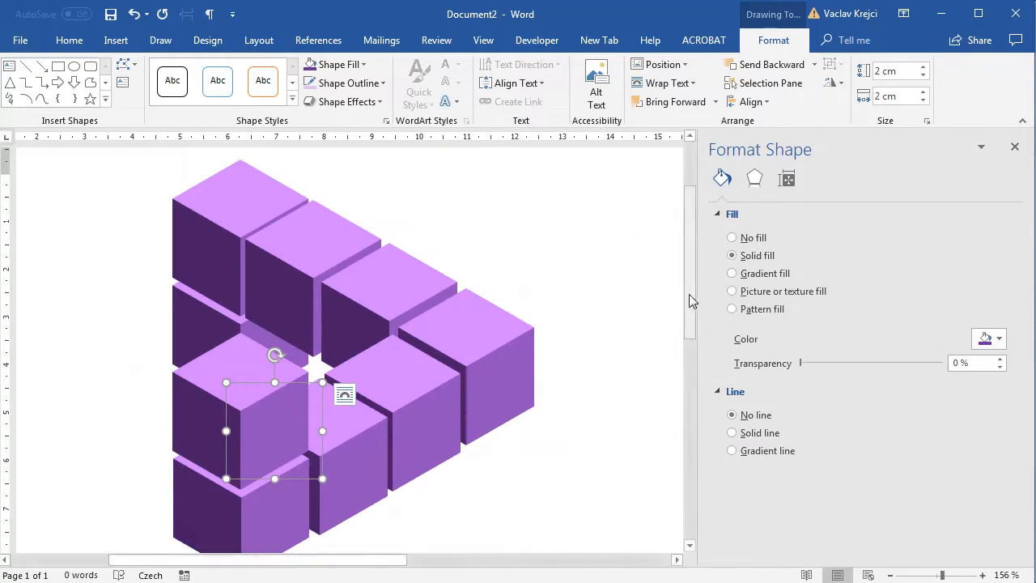
{"action": "scroll", "coordinate": [689, 296], "scroll_direction": "down", "scroll_amount": 1}
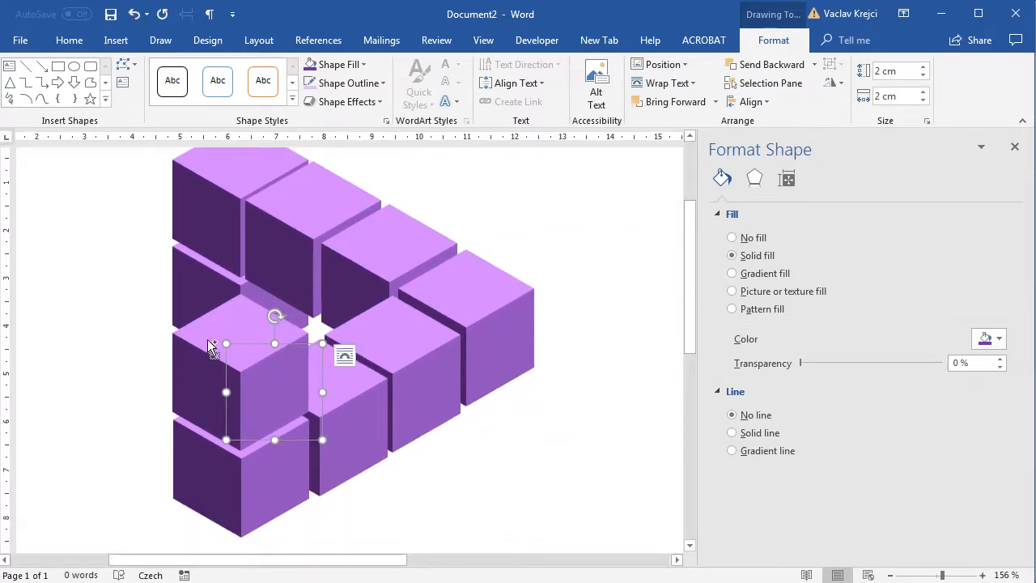
{"action": "key", "text": "ctrl+v"}
{"action": "left_click_drag", "start_coordinate": [277, 384], "coordinate": [583, 386]}
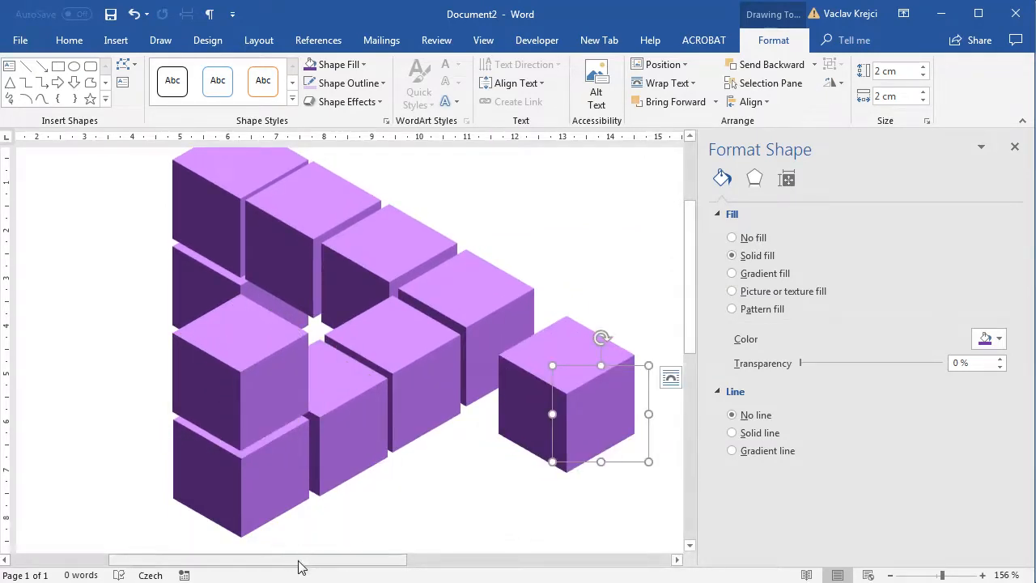
{"action": "left_click_drag", "start_coordinate": [296, 562], "coordinate": [421, 560]}
{"action": "left_click_drag", "start_coordinate": [278, 427], "coordinate": [334, 415]}
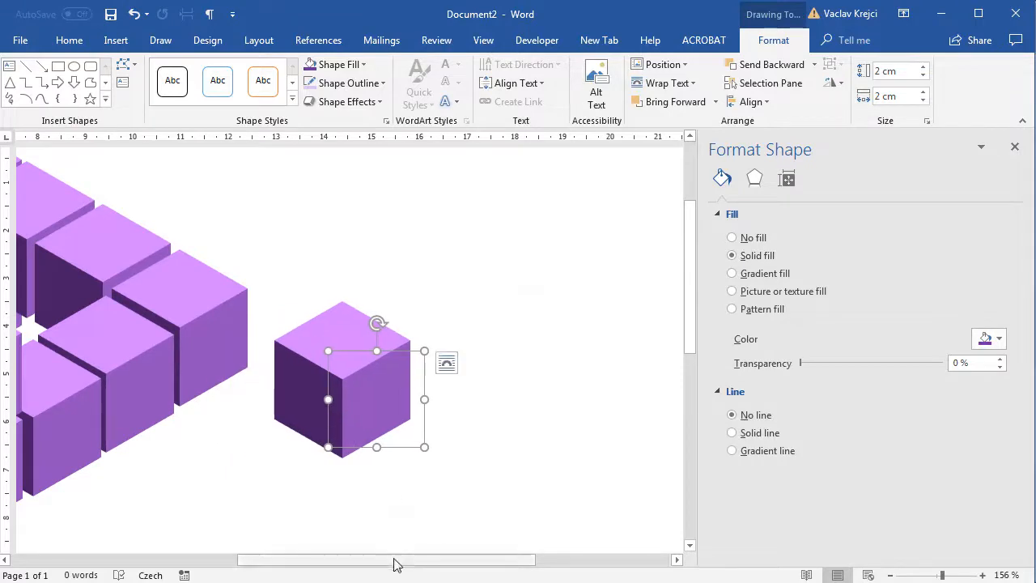
{"action": "left_click_drag", "start_coordinate": [394, 562], "coordinate": [364, 565]}
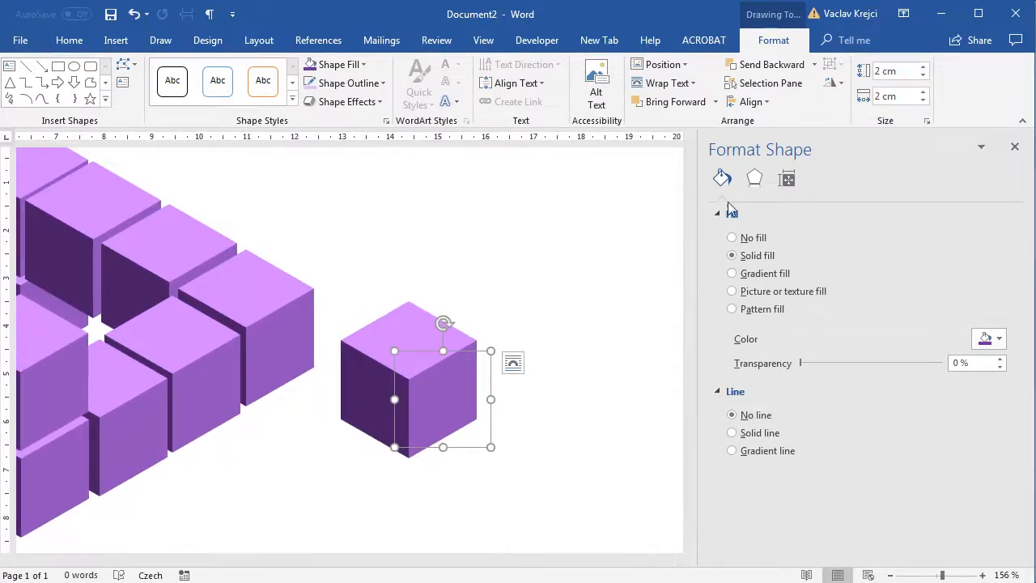
- Switch the spare cube to a gradient fill and remove the two middle gradient stops, leaving only the first and last
{"action": "left_click", "coordinate": [765, 275]}
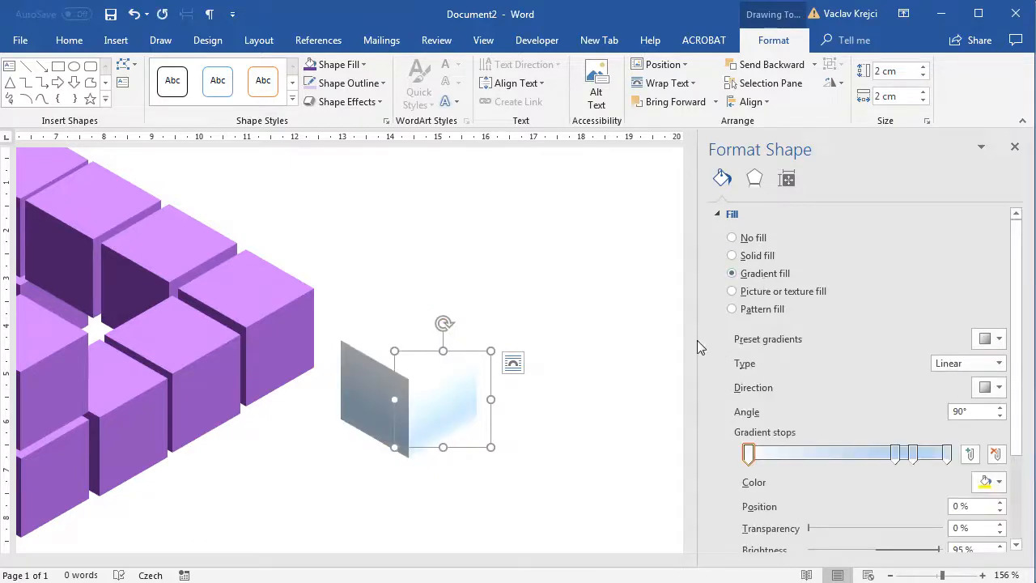
{"action": "left_click_drag", "start_coordinate": [697, 337], "coordinate": [671, 338]}
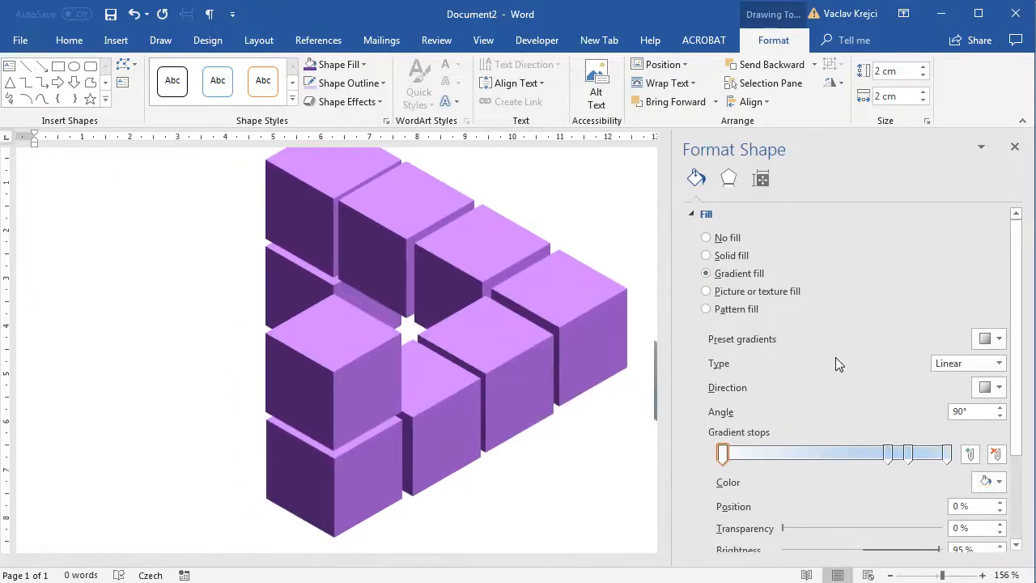
{"action": "left_click_drag", "start_coordinate": [306, 569], "coordinate": [432, 557]}
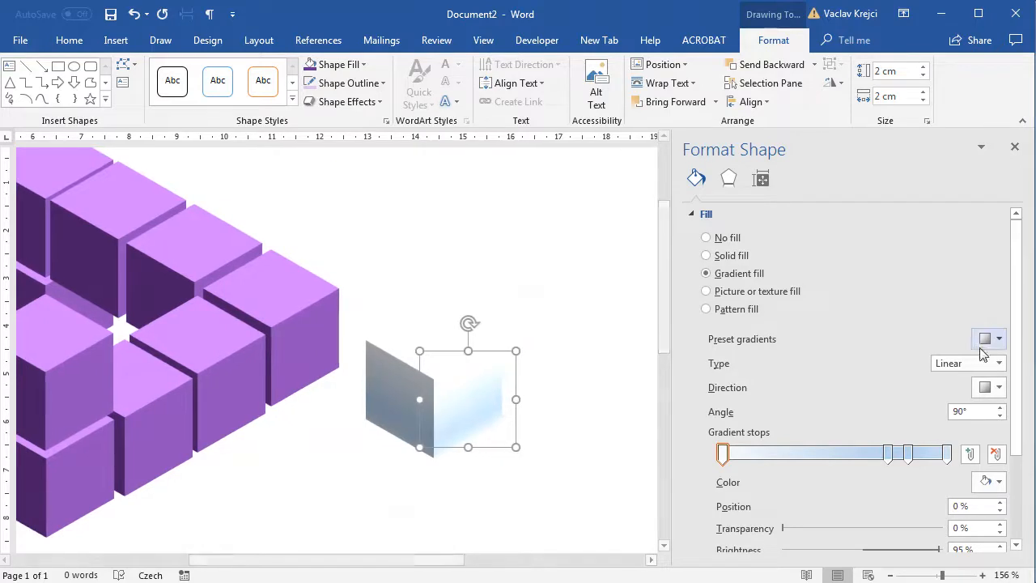
{"action": "left_click_drag", "start_coordinate": [1013, 340], "coordinate": [1000, 416]}
{"action": "left_click_drag", "start_coordinate": [889, 349], "coordinate": [894, 366]}
{"action": "left_click_drag", "start_coordinate": [907, 349], "coordinate": [919, 369]}
{"action": "left_click", "coordinate": [946, 343]}
- Colour the last gradient stop purple and the first gradient stop black
{"action": "left_click", "coordinate": [988, 374]}
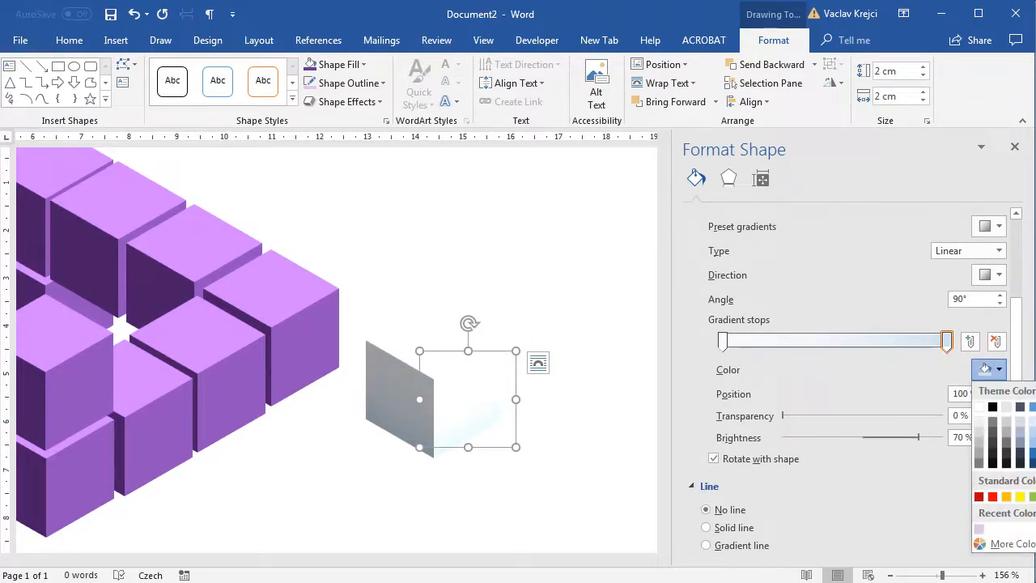
{"action": "left_click", "coordinate": [1035, 496]}
{"action": "left_click", "coordinate": [723, 343]}
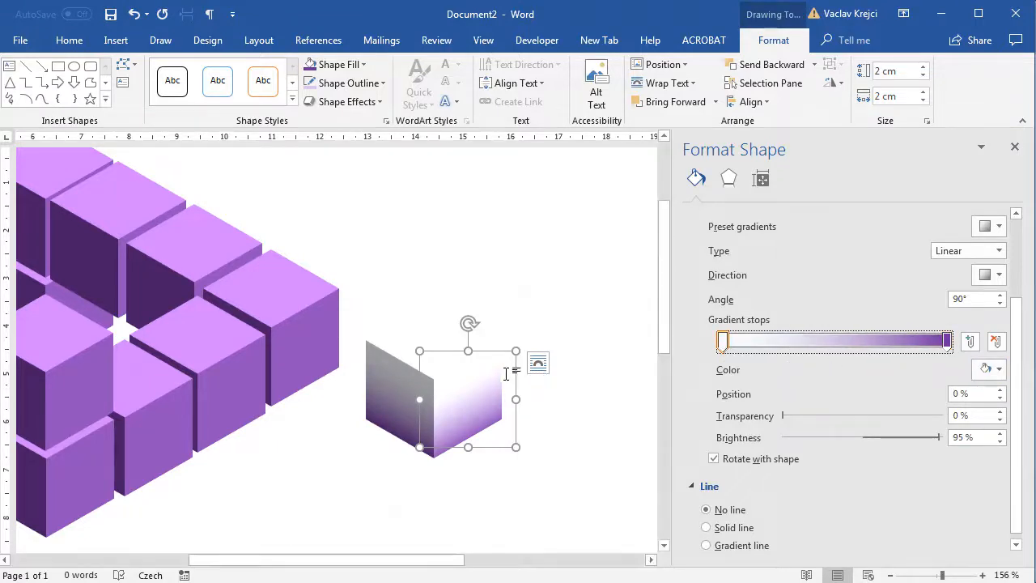
{"action": "left_click", "coordinate": [989, 369]}
{"action": "left_click", "coordinate": [992, 407]}
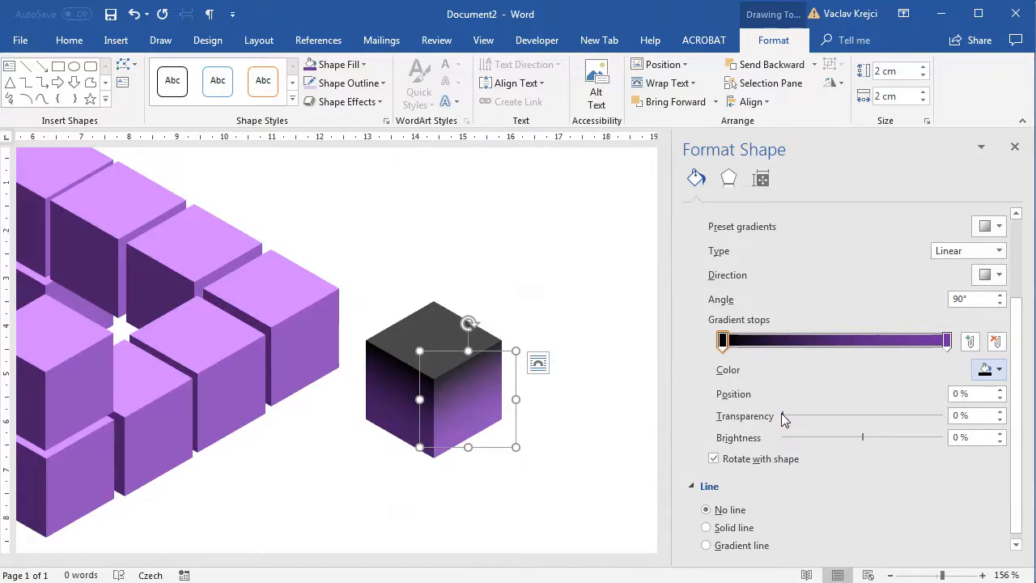
- Set the black gradient stop's transparency to 99 % and shift the stop to the 3 % position
{"action": "left_click_drag", "start_coordinate": [782, 419], "coordinate": [946, 416]}
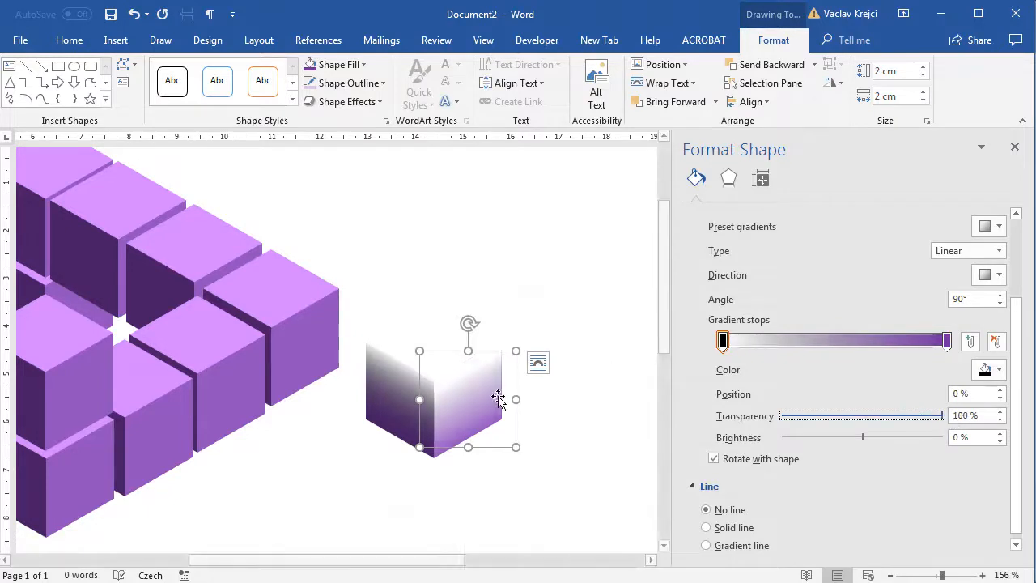
{"action": "left_click_drag", "start_coordinate": [375, 388], "coordinate": [462, 388]}
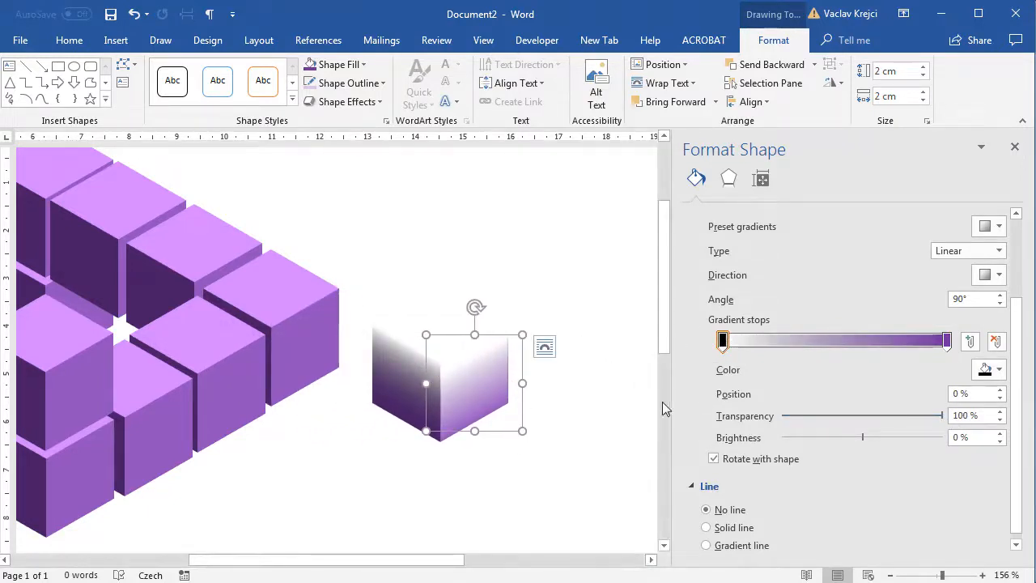
{"action": "left_click", "coordinate": [1001, 420]}
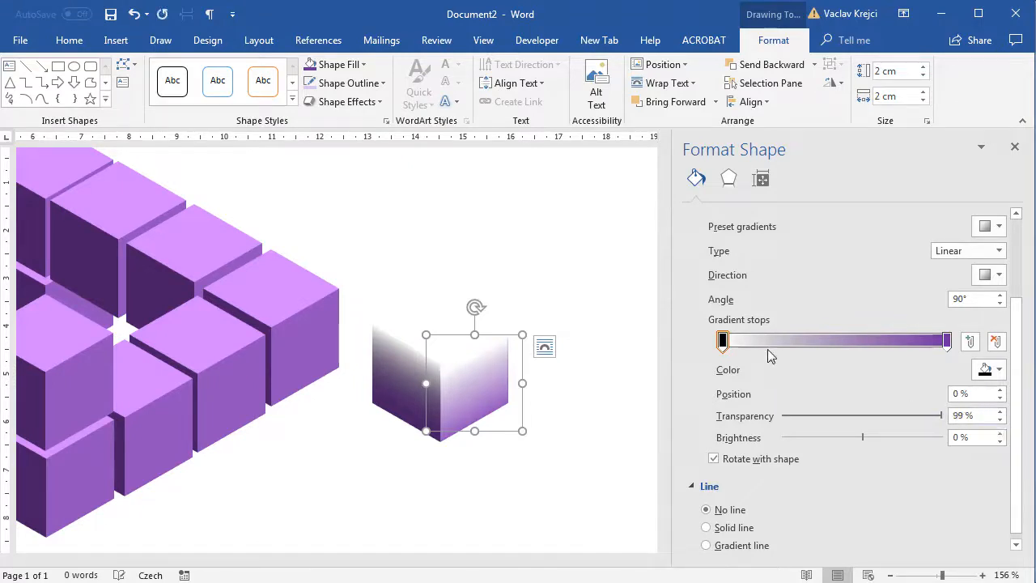
{"action": "left_click_drag", "start_coordinate": [724, 346], "coordinate": [732, 346]}
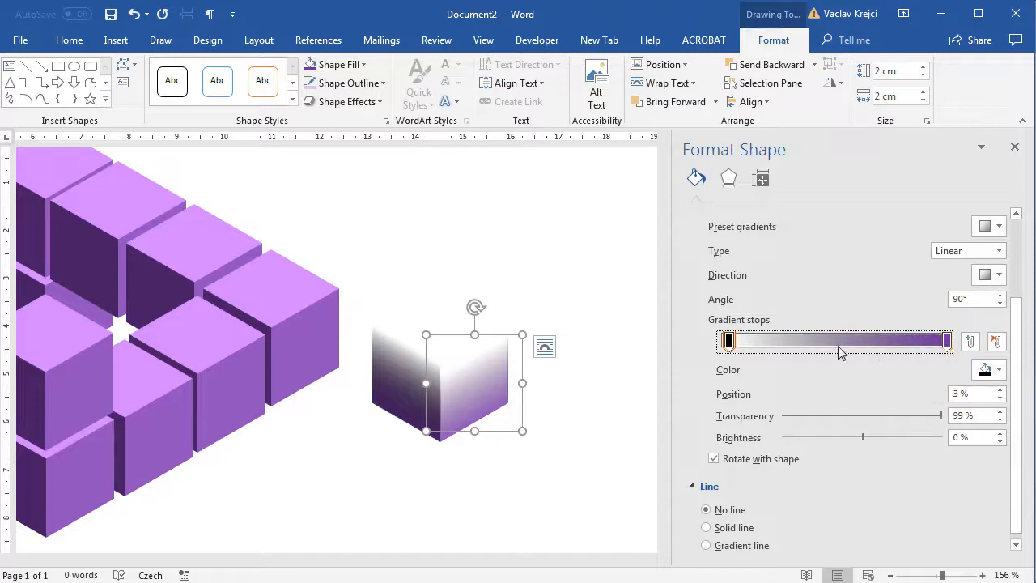
- Add a gradient stop at the 7 % position and colour it the same purple as the last stop
{"action": "left_click", "coordinate": [739, 344]}
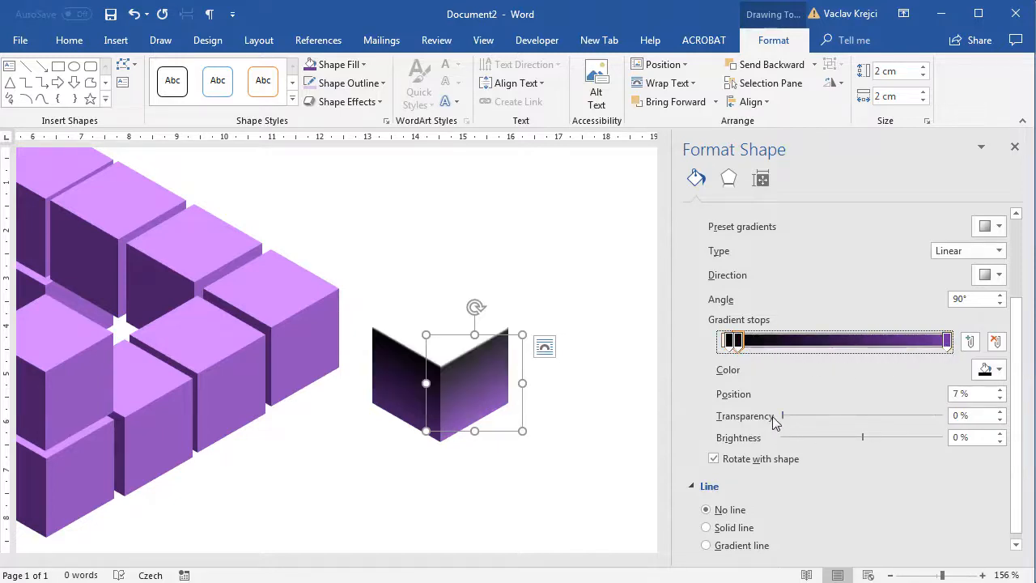
{"action": "left_click", "coordinate": [996, 370]}
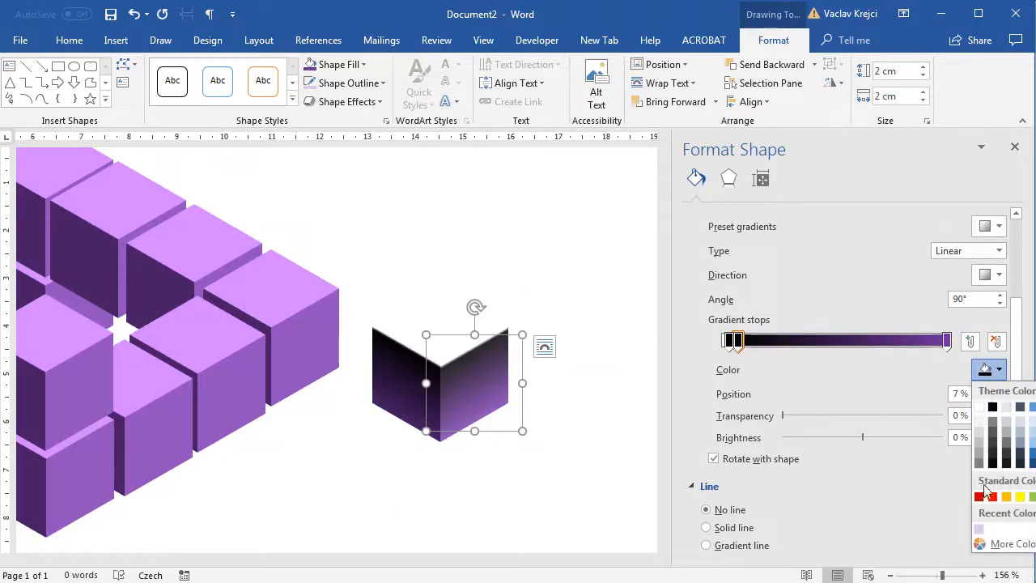
{"action": "left_click", "coordinate": [978, 528]}
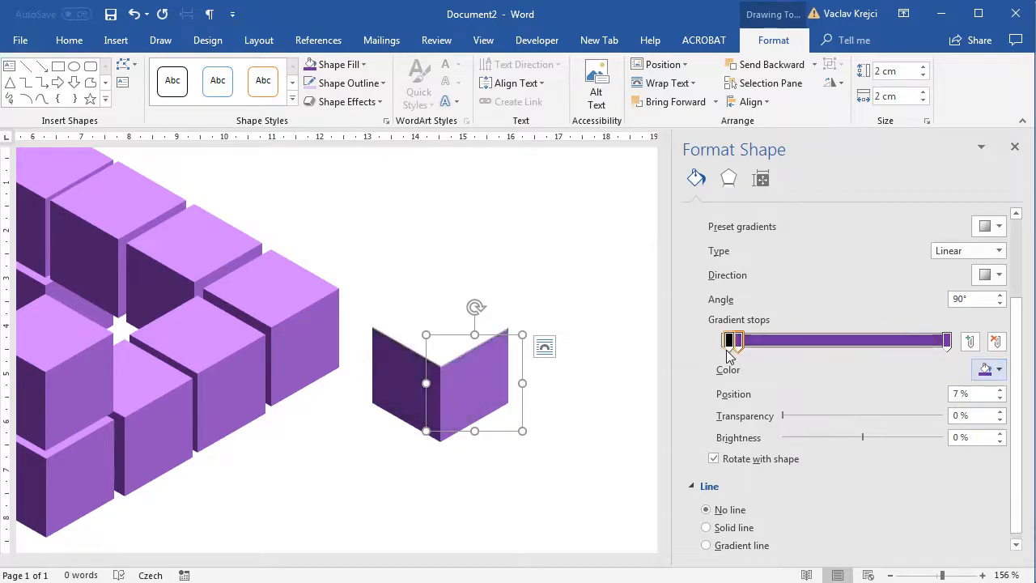
- Recolour the gradient stop at 3 % purple and make it transparent again so the cube's top face vanishes
{"action": "left_click", "coordinate": [728, 341]}
{"action": "left_click", "coordinate": [987, 370]}
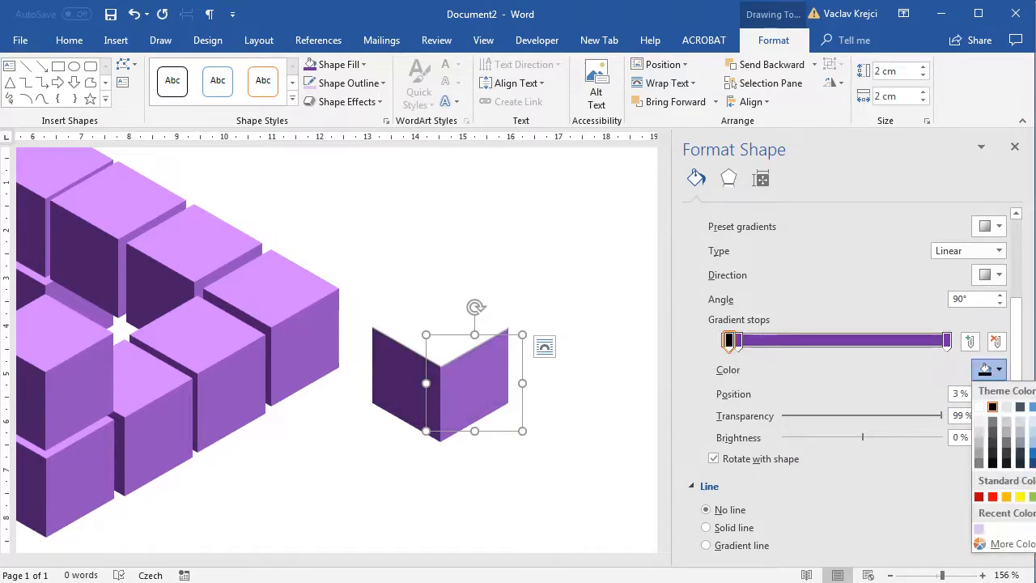
{"action": "left_click", "coordinate": [1035, 497]}
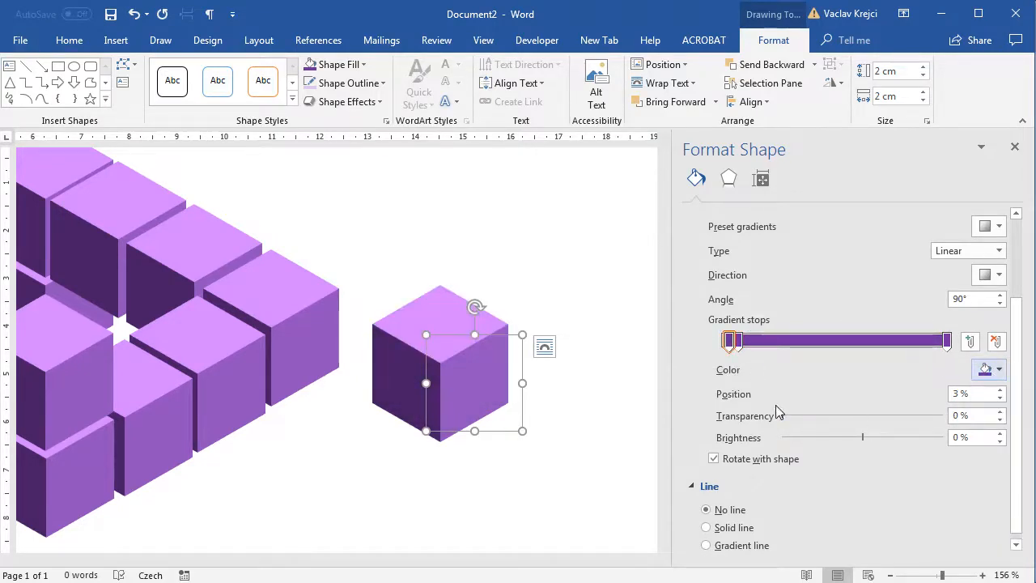
{"action": "left_click_drag", "start_coordinate": [782, 416], "coordinate": [958, 417]}
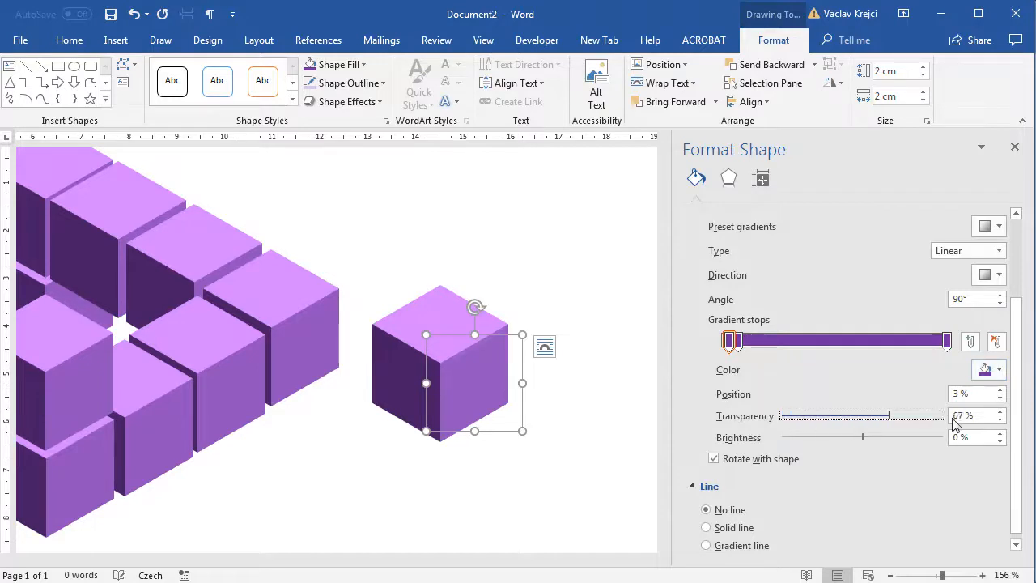
{"action": "left_click", "coordinate": [739, 341]}
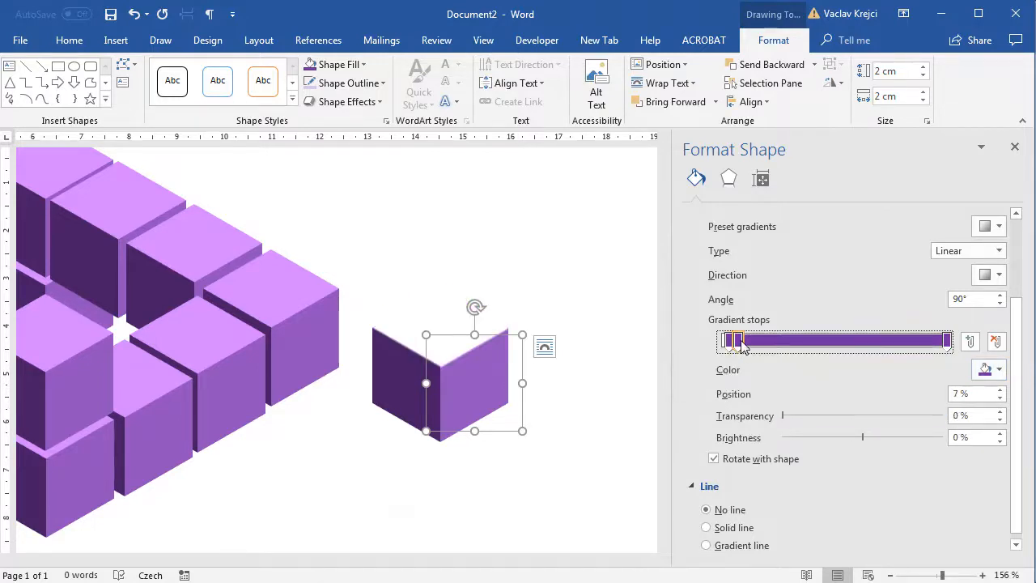
{"action": "left_click", "coordinate": [949, 343]}
- Reposition the open-topped cube beside the triangle and send the third cube of the vertical column to the back
{"action": "mouse_move", "coordinate": [464, 395]}
{"action": "left_mouse_down"}
{"action": "mouse_move", "coordinate": [348, 377]}
{"action": "mouse_move", "coordinate": [316, 361]}
{"action": "mouse_move", "coordinate": [367, 361]}
{"action": "mouse_move", "coordinate": [398, 382]}
{"action": "mouse_move", "coordinate": [449, 390]}
{"action": "left_mouse_up"}
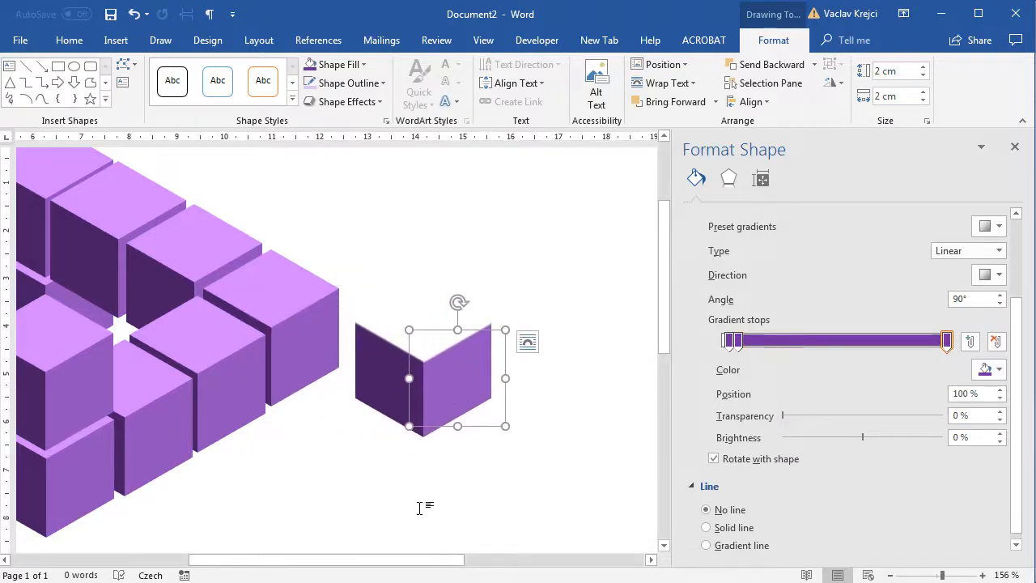
{"action": "mouse_move", "coordinate": [445, 380]}
{"action": "left_mouse_down"}
{"action": "mouse_move", "coordinate": [293, 350]}
{"action": "mouse_move", "coordinate": [446, 393]}
{"action": "left_mouse_up"}
{"action": "left_click_drag", "start_coordinate": [453, 559], "coordinate": [382, 550]}
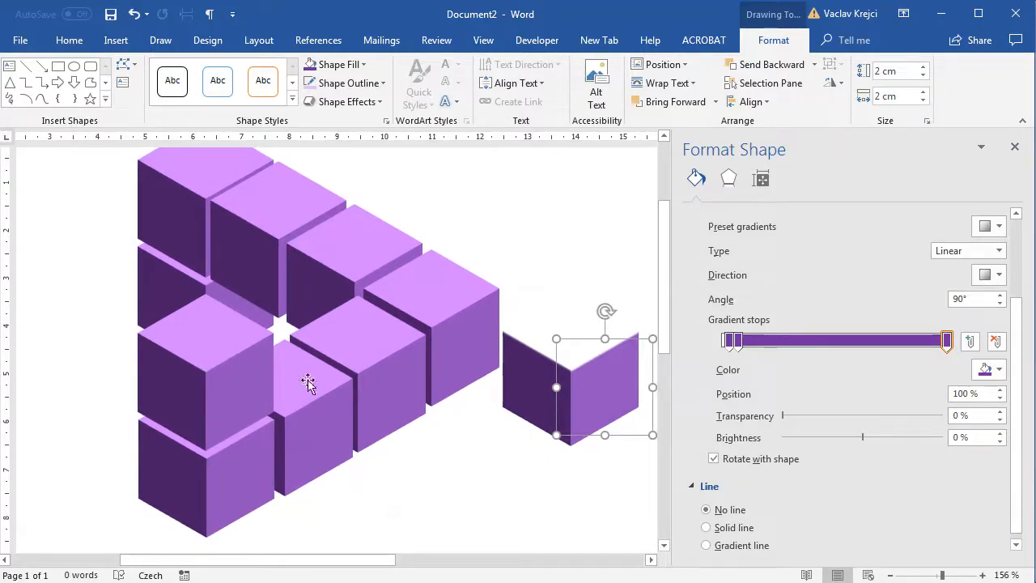
{"action": "left_click", "coordinate": [212, 349]}
{"action": "right_click", "coordinate": [212, 349]}
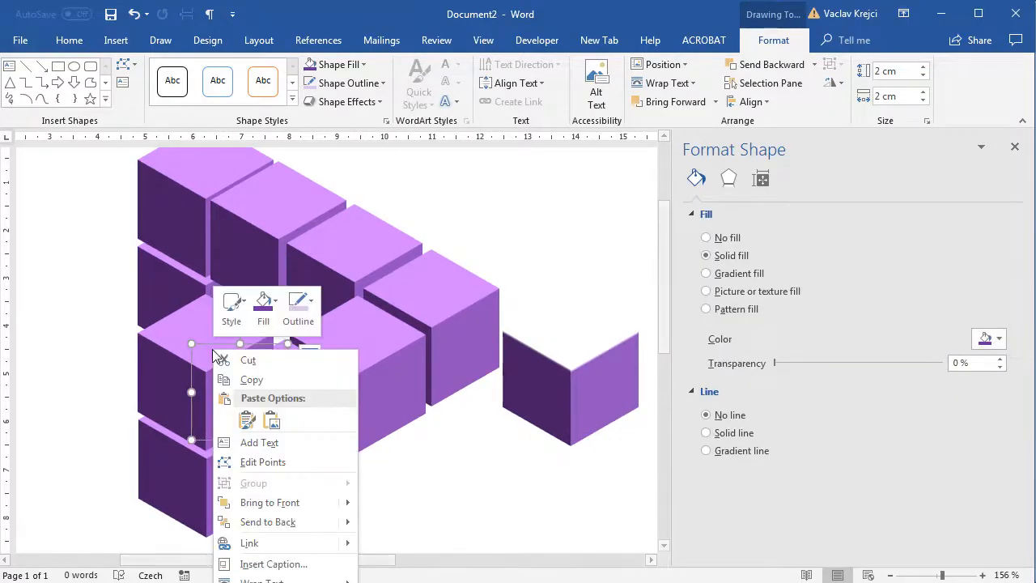
{"action": "left_click", "coordinate": [285, 523]}
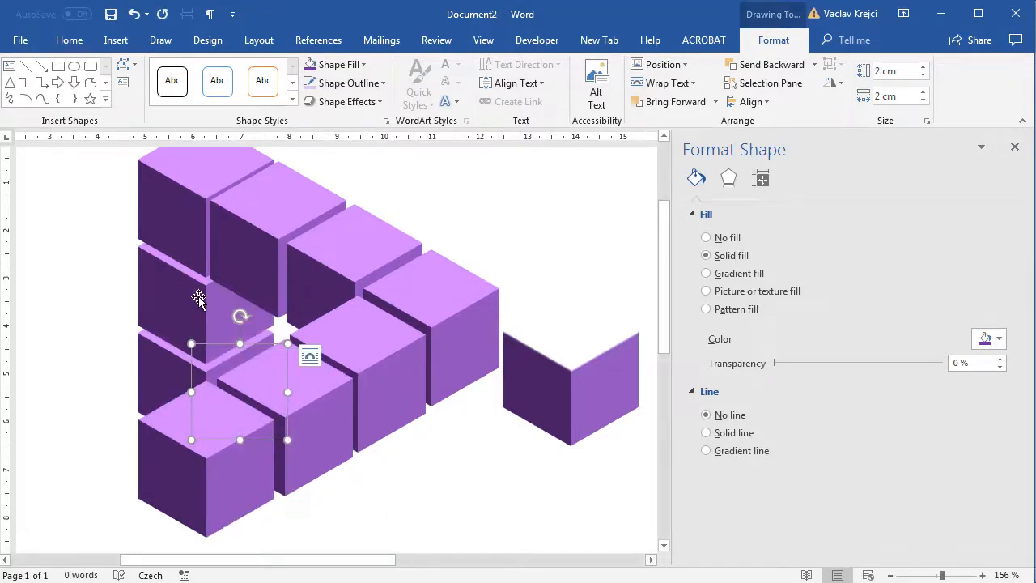
- Move the open-topped gradient cube over the third cube of the triangle's vertical column
{"action": "left_click", "coordinate": [102, 287]}
{"action": "left_click", "coordinate": [370, 559]}
{"action": "mouse_move", "coordinate": [512, 419]}
{"action": "left_mouse_down"}
{"action": "mouse_move", "coordinate": [339, 397]}
{"action": "mouse_move", "coordinate": [210, 425]}
{"action": "left_mouse_up"}
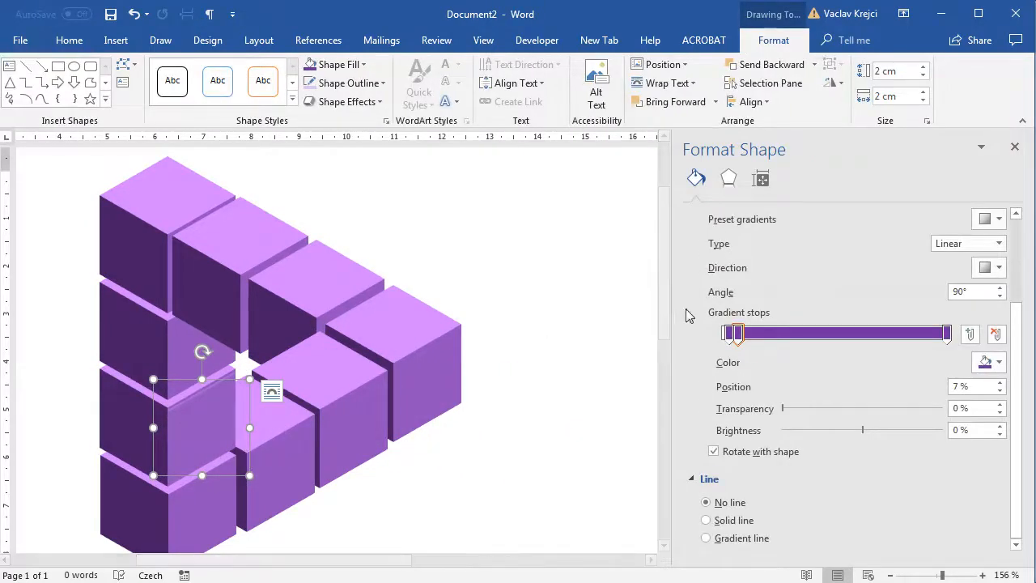
{"action": "scroll", "coordinate": [666, 319], "scroll_direction": "down", "scroll_amount": 1}
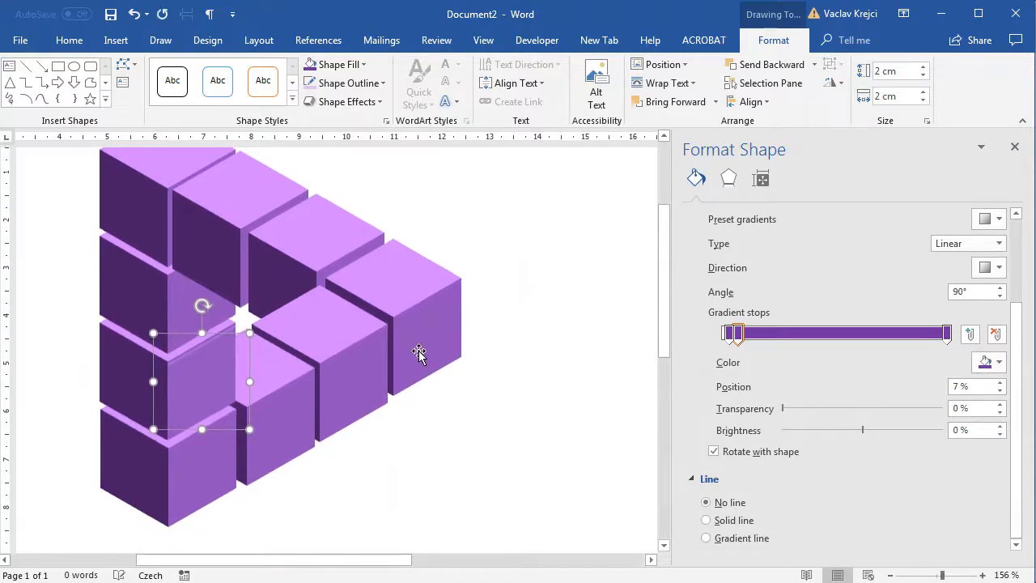
{"action": "left_click_drag", "start_coordinate": [939, 576], "coordinate": [934, 576]}
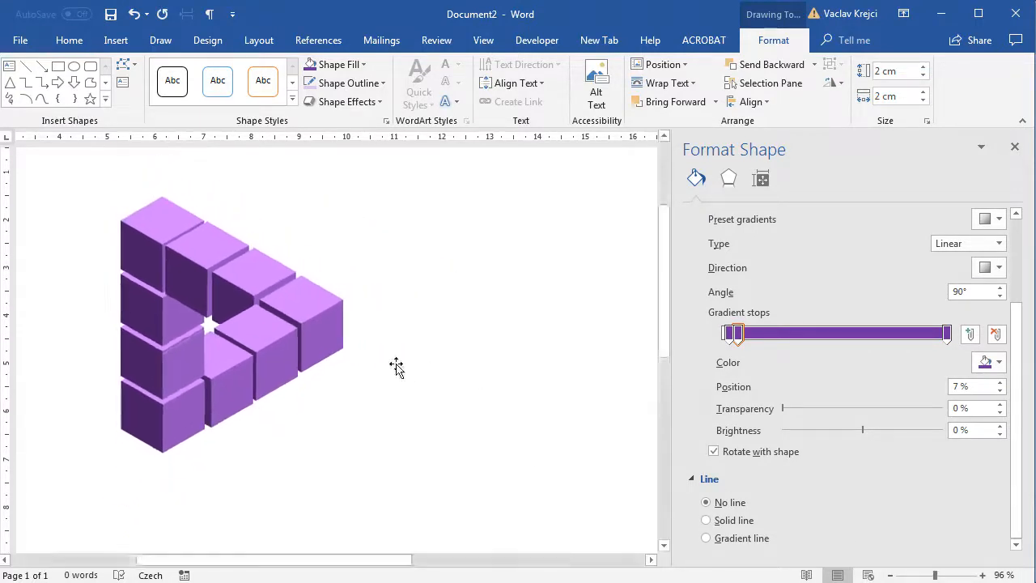
{"action": "left_click", "coordinate": [423, 368]}
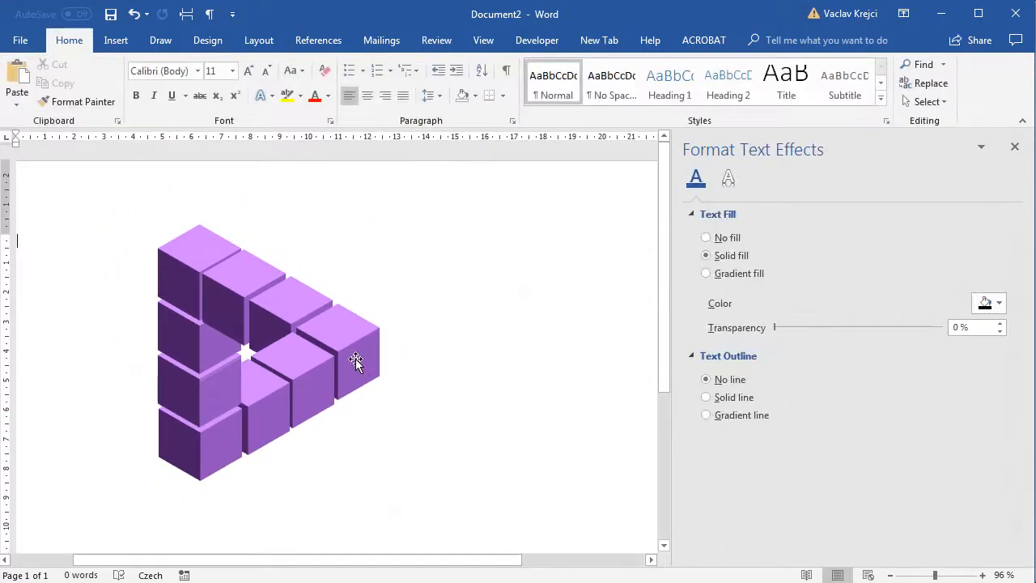
- Nudge the gradient cube in the vertical column slightly upward to line it up with its neighbours
{"action": "left_click", "coordinate": [942, 576]}
{"action": "left_click", "coordinate": [450, 359]}
{"action": "left_click_drag", "start_coordinate": [452, 359], "coordinate": [523, 400]}
{"action": "left_click_drag", "start_coordinate": [502, 437], "coordinate": [413, 495]}
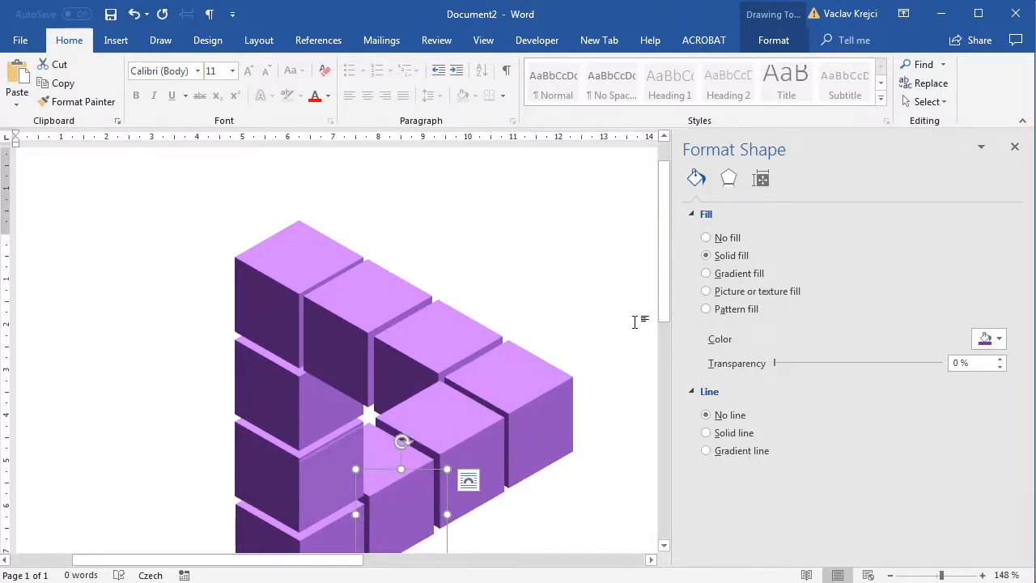
{"action": "left_click_drag", "start_coordinate": [666, 316], "coordinate": [669, 353]}
{"action": "left_click", "coordinate": [304, 471]}
{"action": "key", "text": "Up"}
{"action": "key", "text": "Up"}
{"action": "key", "text": "Up"}
{"action": "key", "text": "Up"}
{"action": "key", "text": "Up"}
- Nudge the lower diagonal's cube next to the right corner cube slightly to the left
{"action": "left_click", "coordinate": [429, 428]}
{"action": "left_click", "coordinate": [462, 370]}
{"action": "key", "text": "Left"}
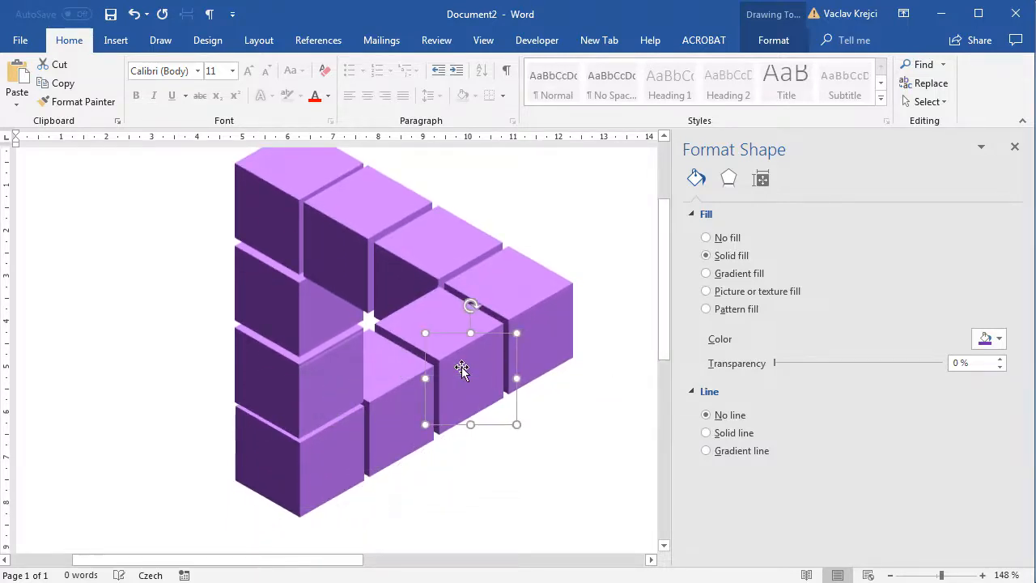
{"action": "left_click", "coordinate": [294, 317]}
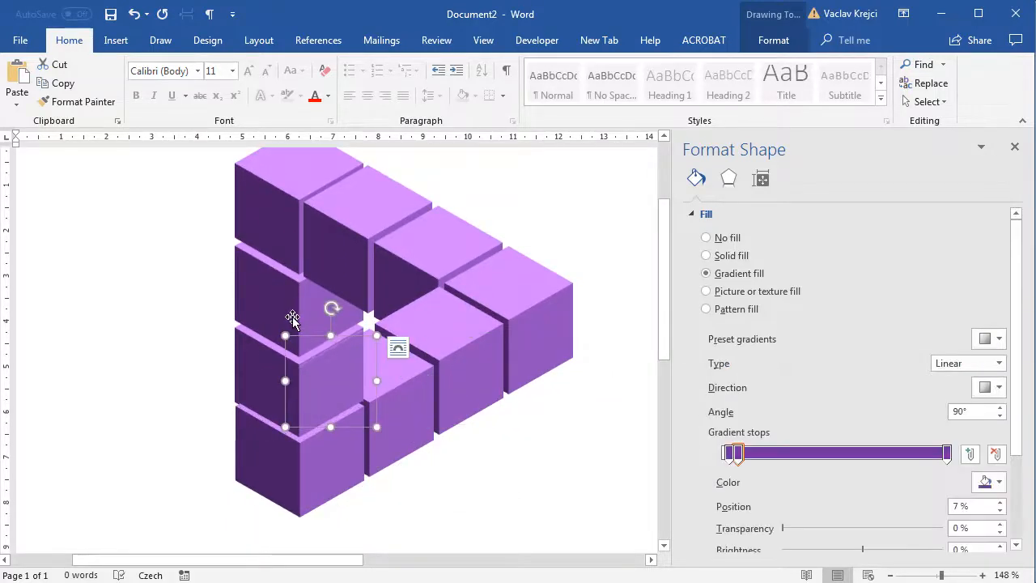
{"action": "left_click", "coordinate": [257, 284]}
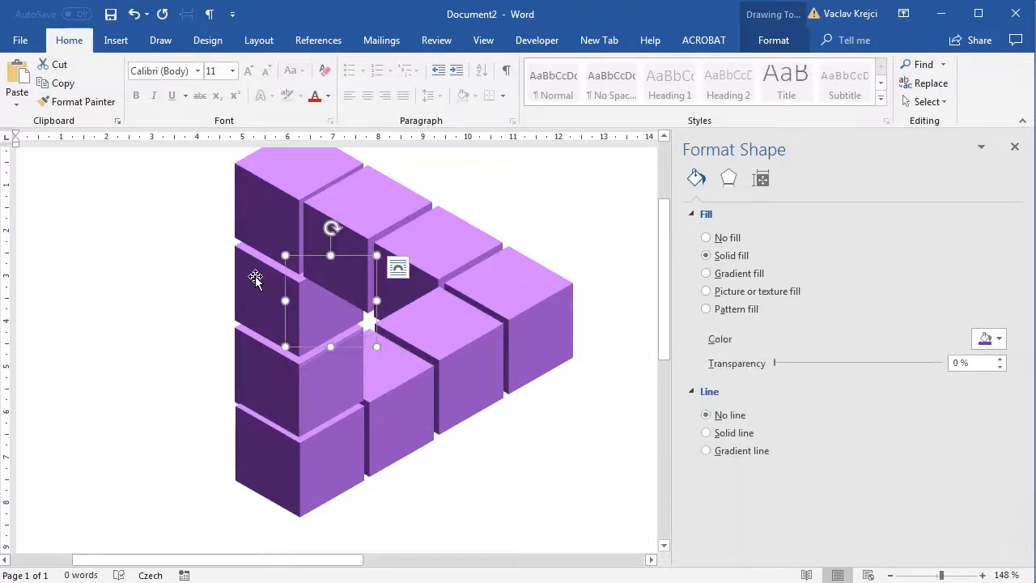
{"action": "left_click", "coordinate": [201, 284]}
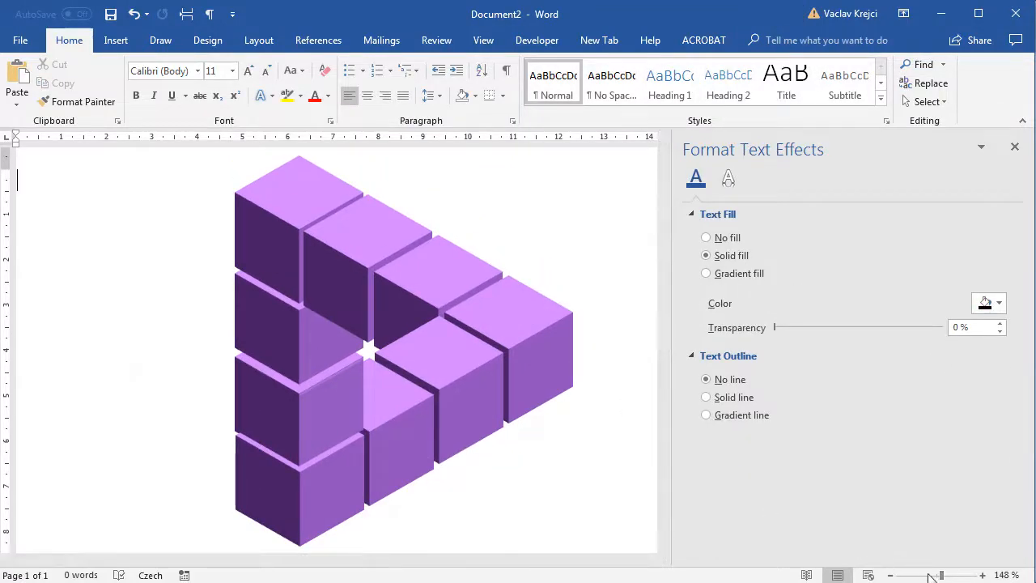
- Paste a further copy of the cube and move it onto the blank page area to the right of the finished triangle
{"action": "left_click_drag", "start_coordinate": [940, 577], "coordinate": [927, 576]}
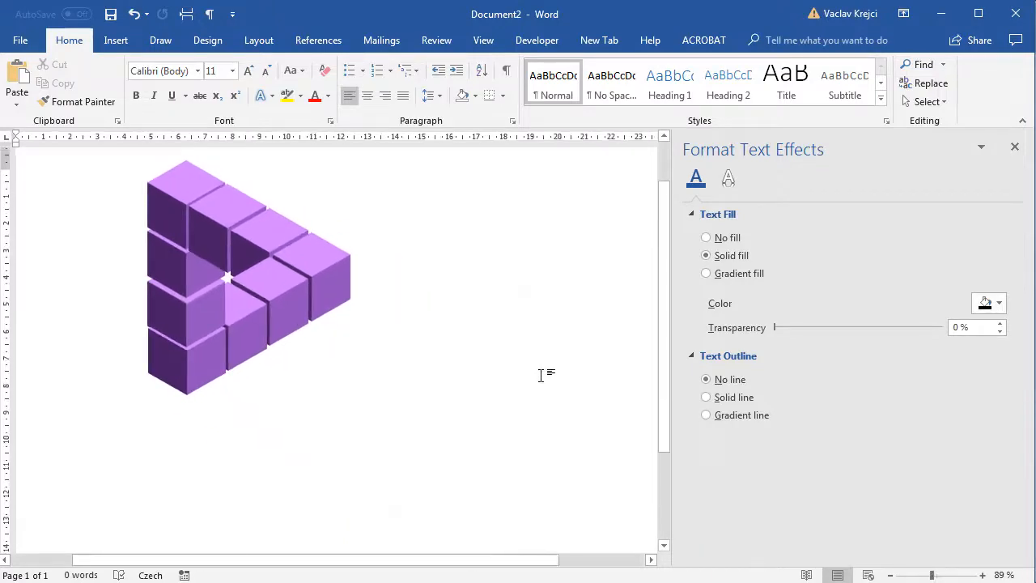
{"action": "scroll", "coordinate": [535, 429], "scroll_direction": "up", "scroll_amount": 1}
{"action": "left_click_drag", "start_coordinate": [515, 559], "coordinate": [653, 559]}
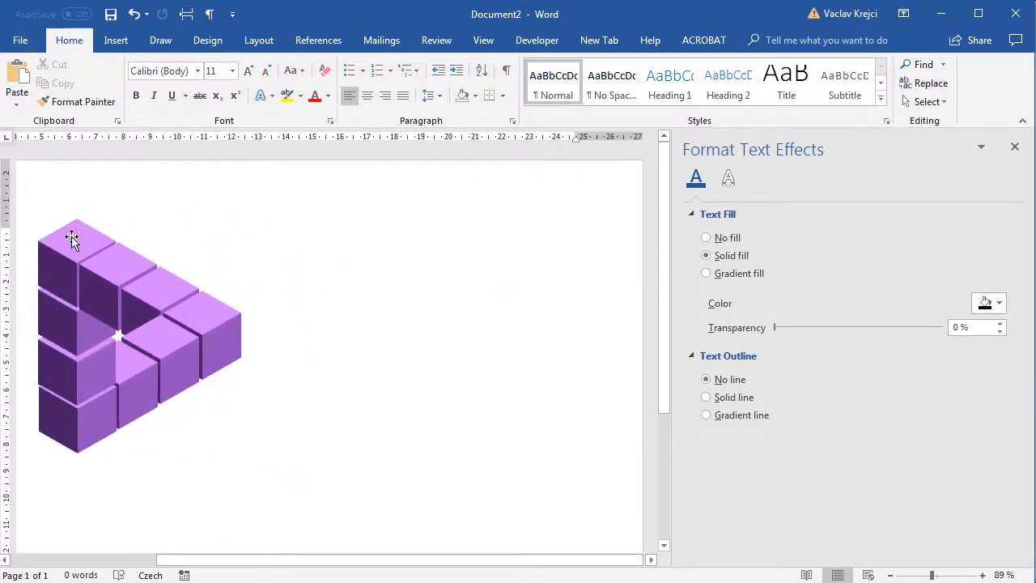
{"action": "left_click", "coordinate": [105, 251]}
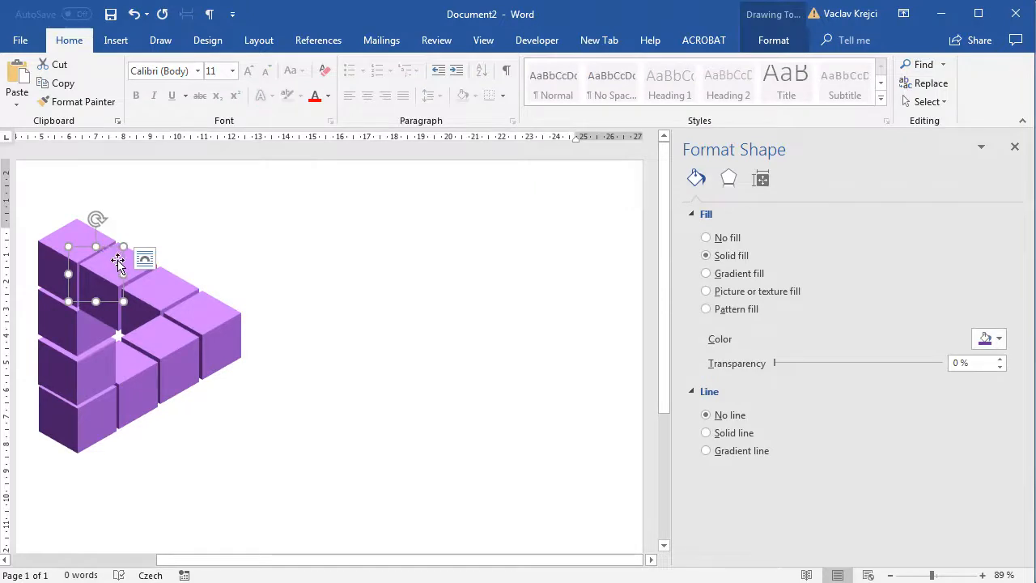
{"action": "key", "text": "ctrl+v"}
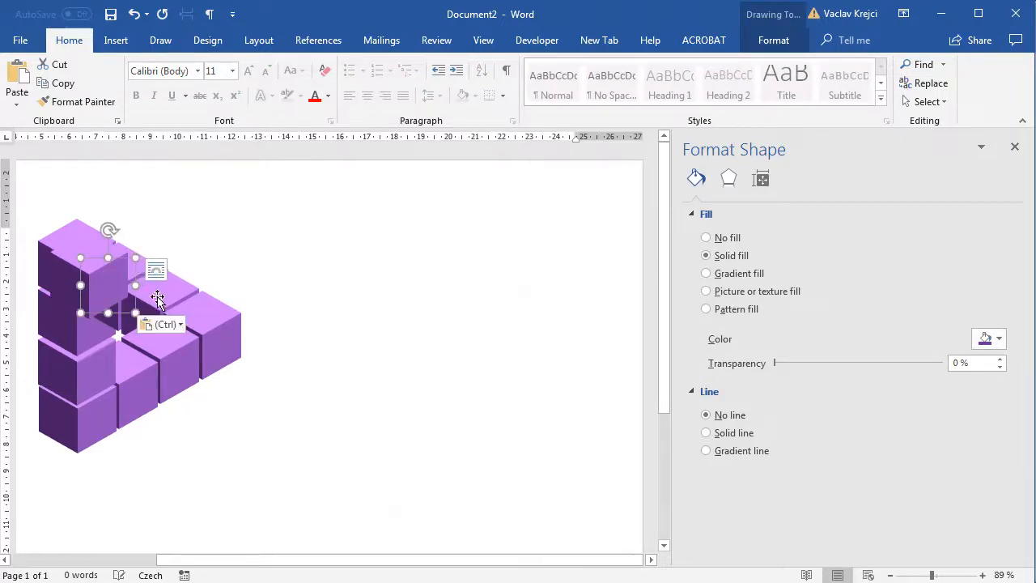
{"action": "left_click_drag", "start_coordinate": [91, 288], "coordinate": [323, 274]}
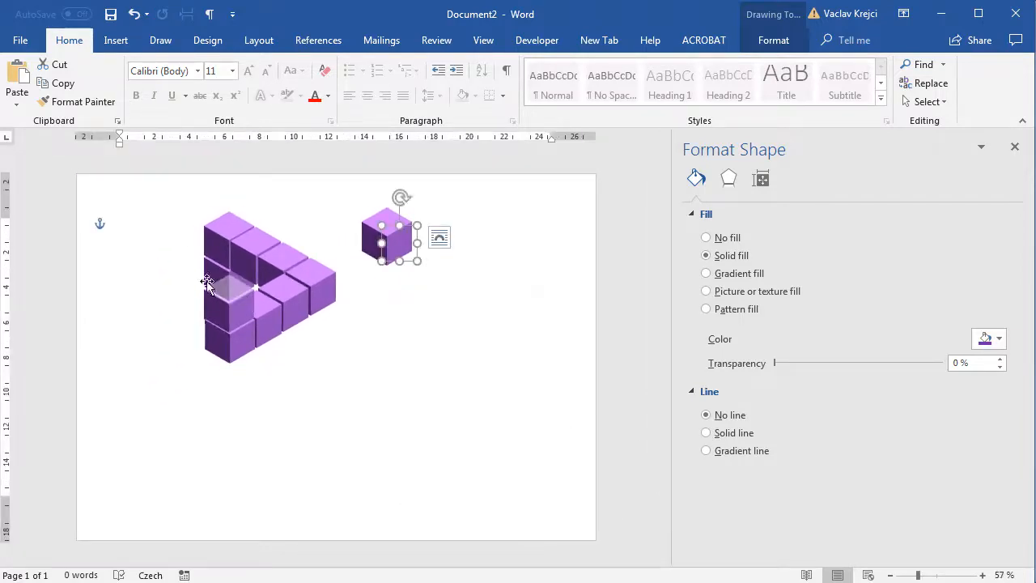
- Move the fully transparent gradient stop of the gradient cube in the vertical column to position 6%
{"action": "left_click", "coordinate": [240, 314]}
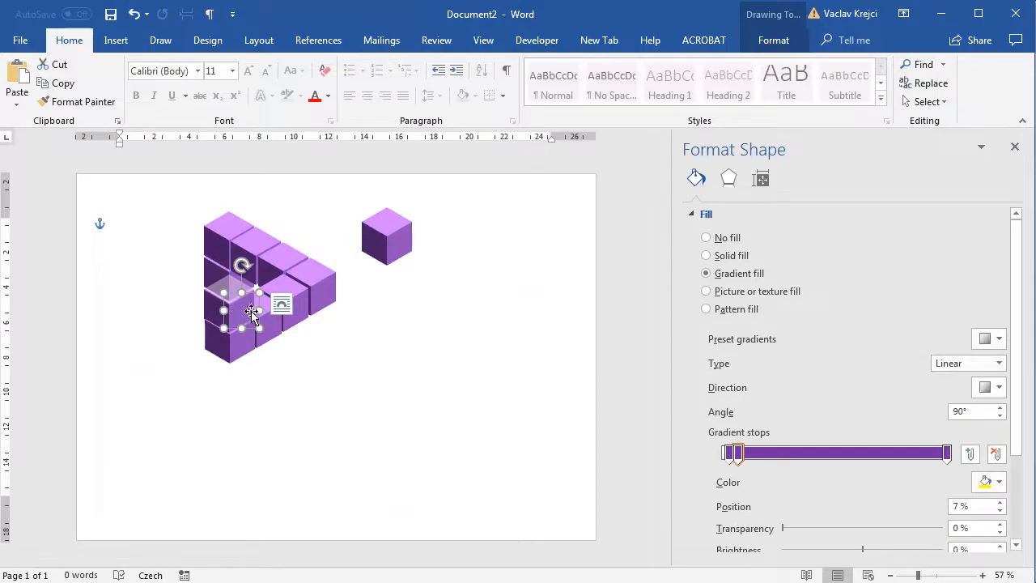
{"action": "left_click", "coordinate": [730, 456]}
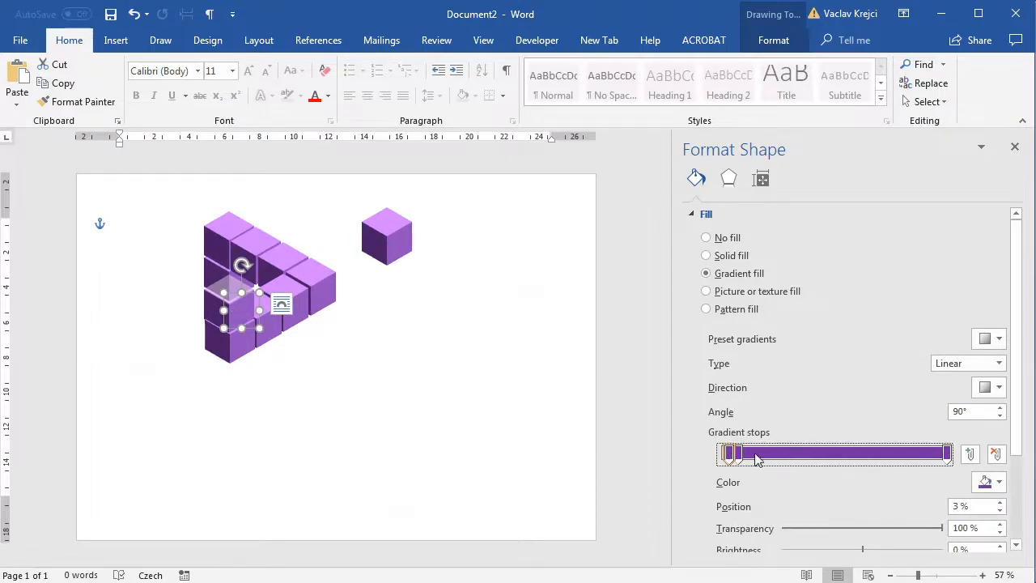
{"action": "left_click_drag", "start_coordinate": [730, 456], "coordinate": [737, 457]}
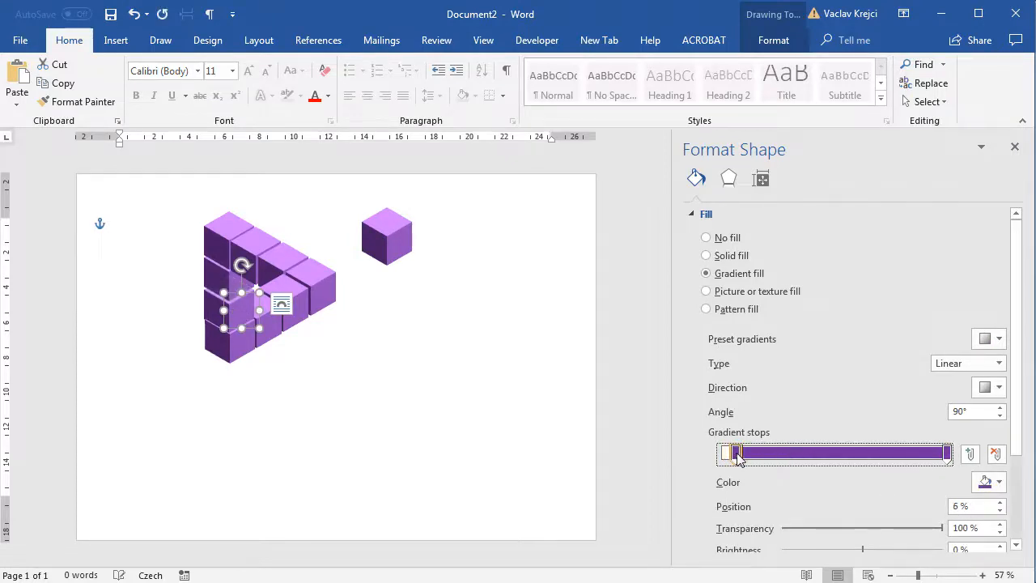
{"action": "left_click", "coordinate": [421, 335]}
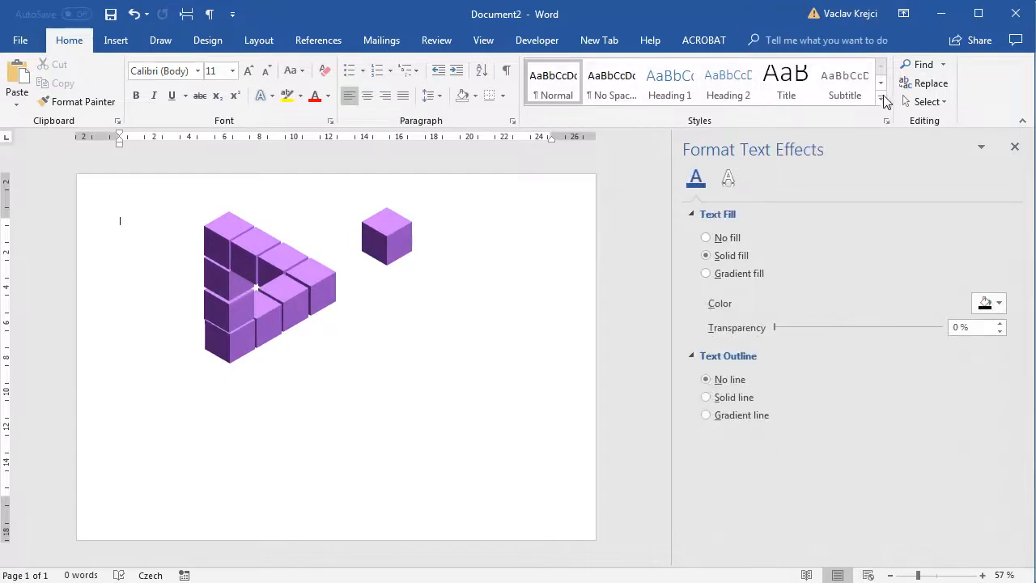
- Select all cubes of the finished triangle together and move them toward the page's lower-left area
{"action": "left_click", "coordinate": [927, 102]}
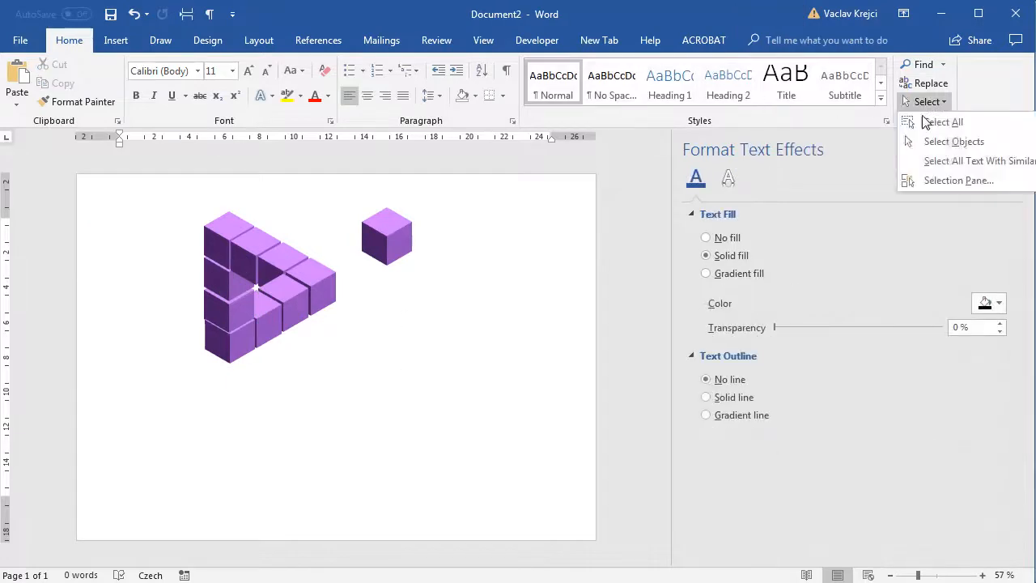
{"action": "left_click", "coordinate": [958, 142]}
{"action": "left_click_drag", "start_coordinate": [159, 186], "coordinate": [382, 414]}
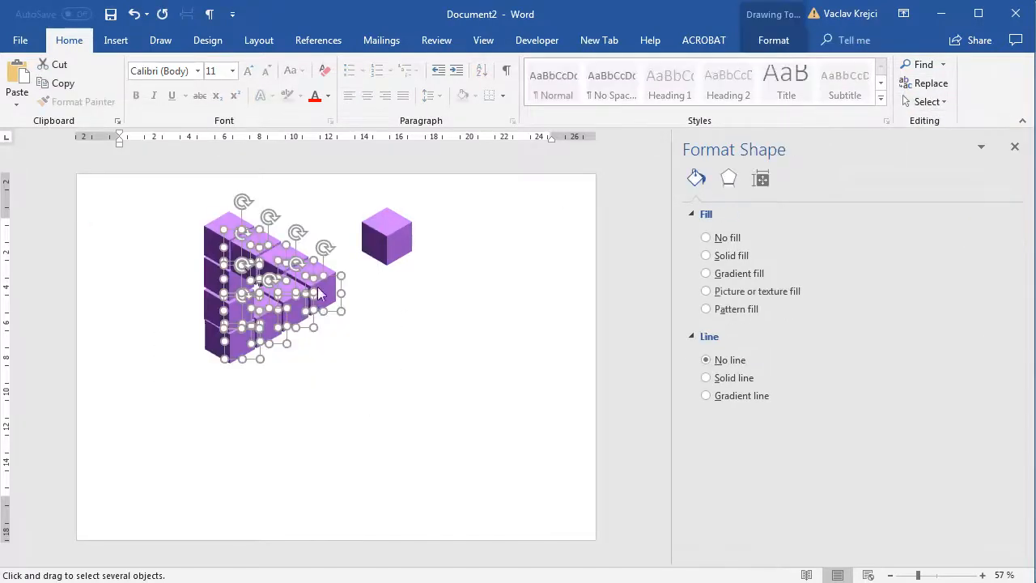
{"action": "left_click_drag", "start_coordinate": [321, 293], "coordinate": [230, 344]}
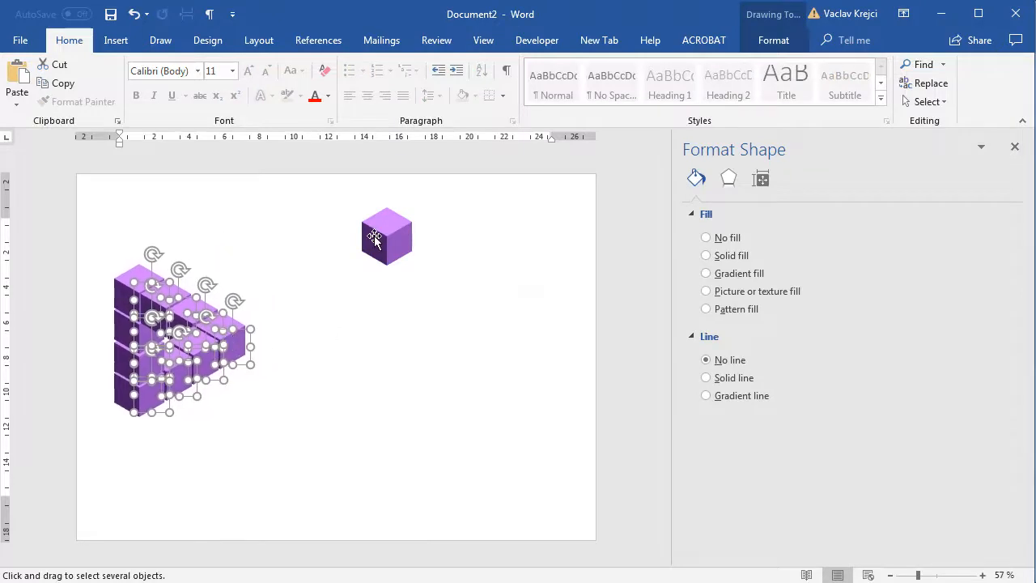
- Move the spare cube nearer the page centre and paste copies to form a five-cube row descending to the right
{"action": "left_click_drag", "start_coordinate": [388, 239], "coordinate": [322, 265]}
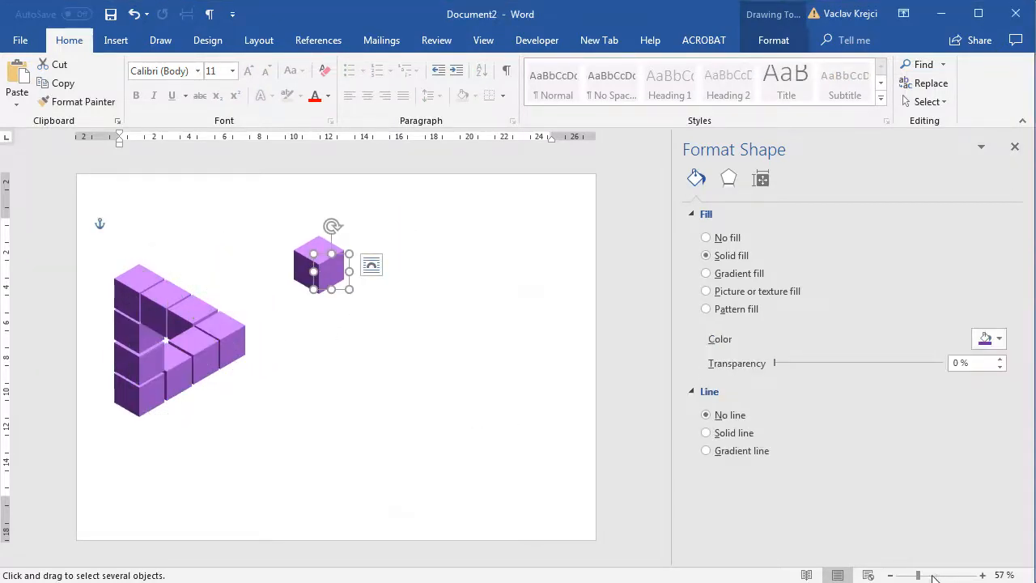
{"action": "left_click_drag", "start_coordinate": [921, 574], "coordinate": [932, 574]}
{"action": "left_click_drag", "start_coordinate": [509, 559], "coordinate": [618, 560]}
{"action": "left_click_drag", "start_coordinate": [662, 409], "coordinate": [669, 445]}
{"action": "key", "text": "ctrl+v"}
{"action": "left_click_drag", "start_coordinate": [232, 264], "coordinate": [494, 375]}
{"action": "key", "text": "ctrl+v"}
{"action": "key", "text": "ctrl+v"}
{"action": "left_click_drag", "start_coordinate": [932, 575], "coordinate": [920, 575]}
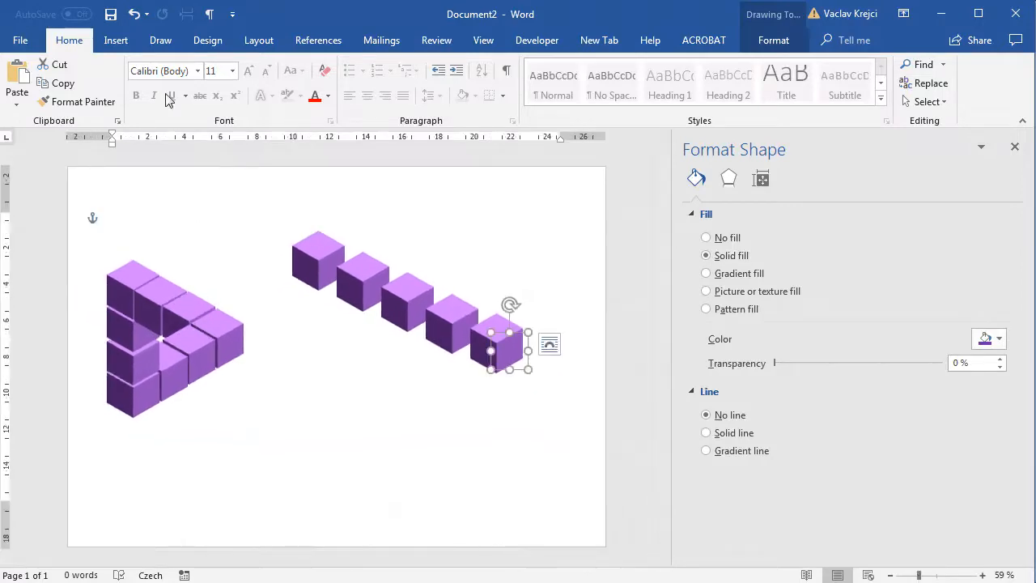
- Draw an isosceles triangle about 11.83 cm high and 13.73 cm wide over the cube row and rotate it to point right
{"action": "left_click", "coordinate": [116, 39]}
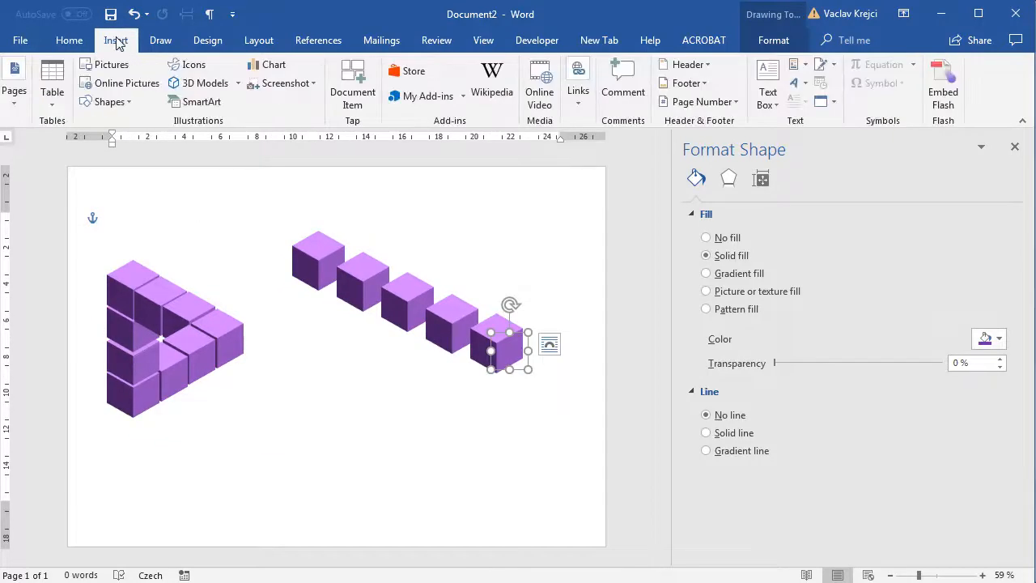
{"action": "left_click", "coordinate": [106, 101]}
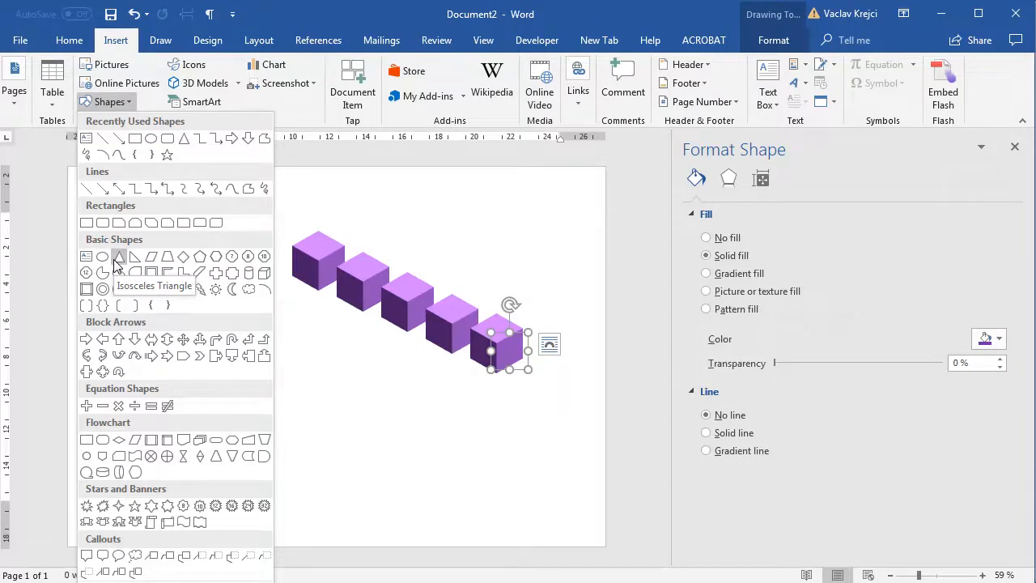
{"action": "left_click", "coordinate": [118, 258]}
{"action": "left_click_drag", "start_coordinate": [257, 236], "coordinate": [506, 451]}
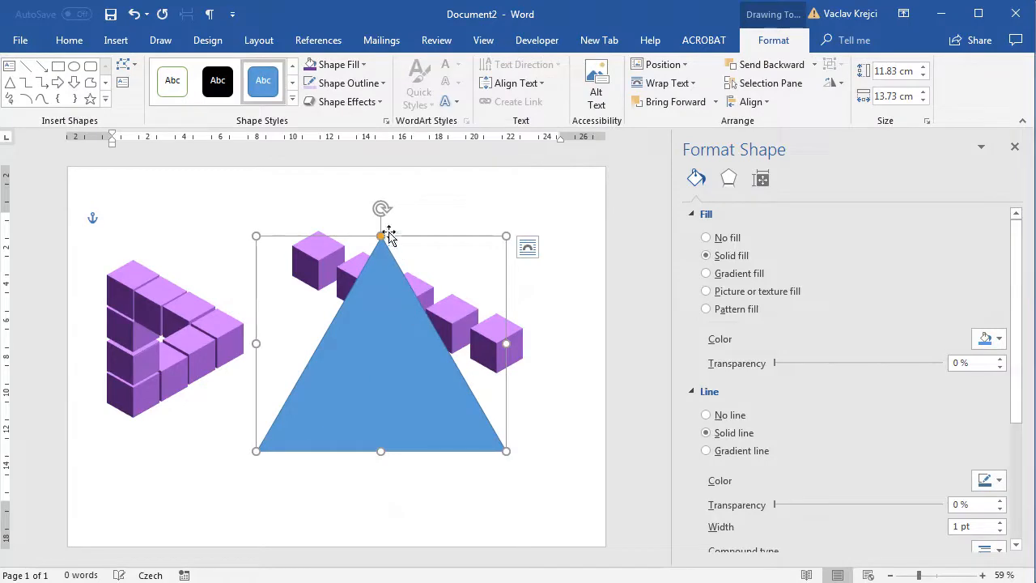
{"action": "left_click_drag", "start_coordinate": [381, 209], "coordinate": [520, 377]}
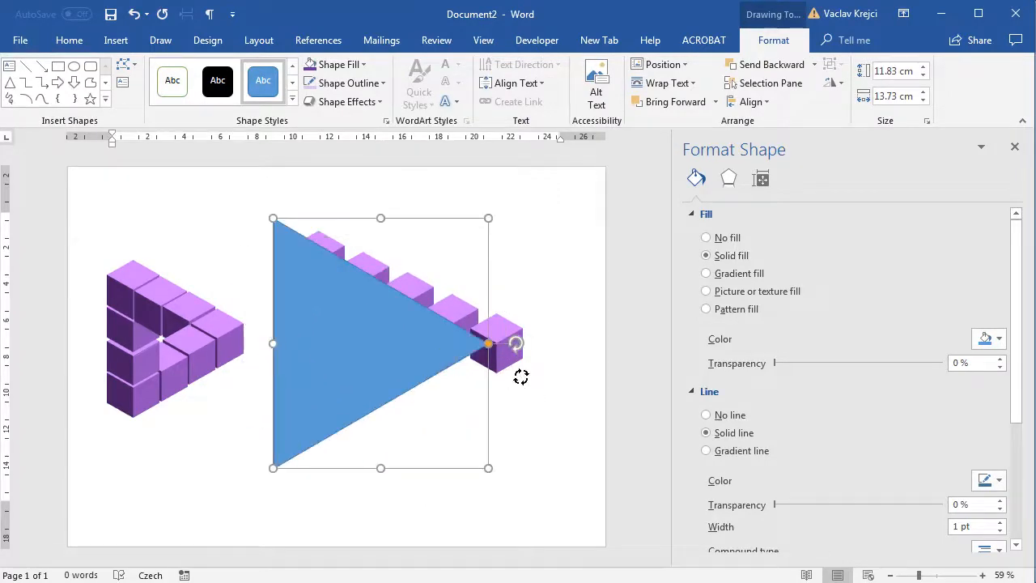
- Send the blue triangle behind the cubes, then shift and enlarge it so its upper edge follows the cube row
{"action": "right_click", "coordinate": [356, 326]}
{"action": "left_click", "coordinate": [429, 497]}
{"action": "left_click_drag", "start_coordinate": [340, 369], "coordinate": [354, 363]}
{"action": "left_click_drag", "start_coordinate": [507, 468], "coordinate": [549, 508]}
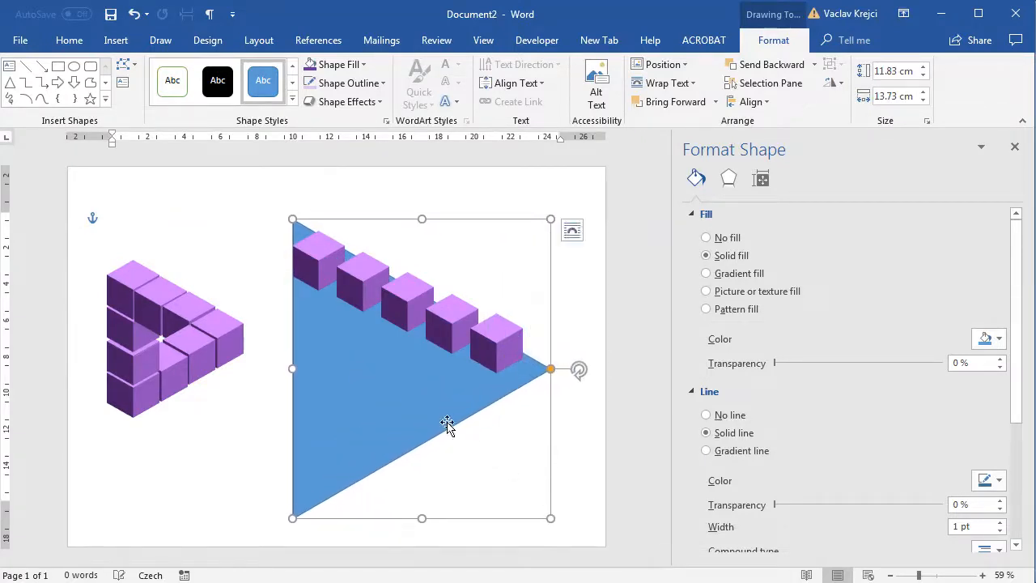
{"action": "key", "text": "ctrl+z"}
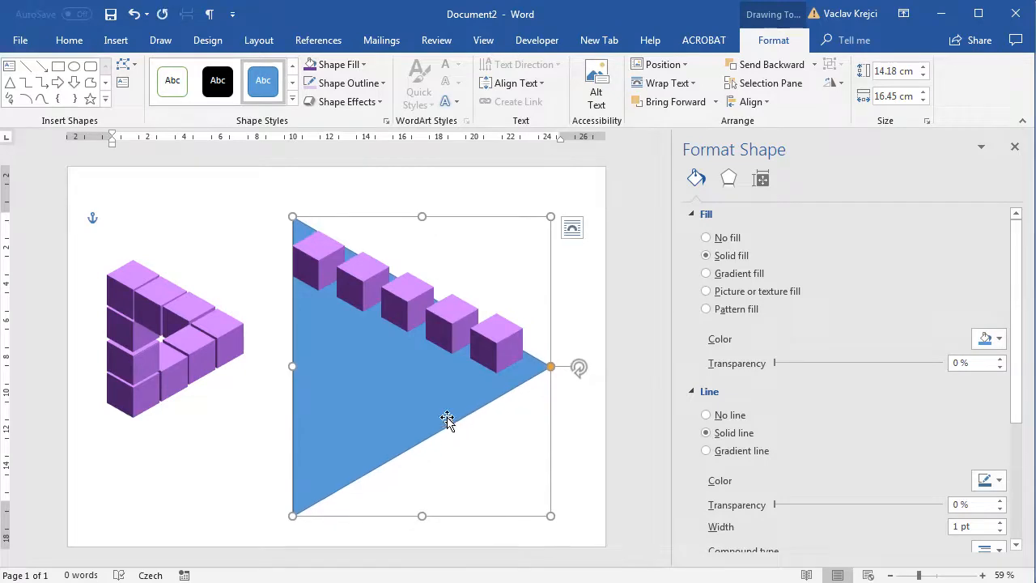
{"action": "left_click_drag", "start_coordinate": [539, 506], "coordinate": [540, 503]}
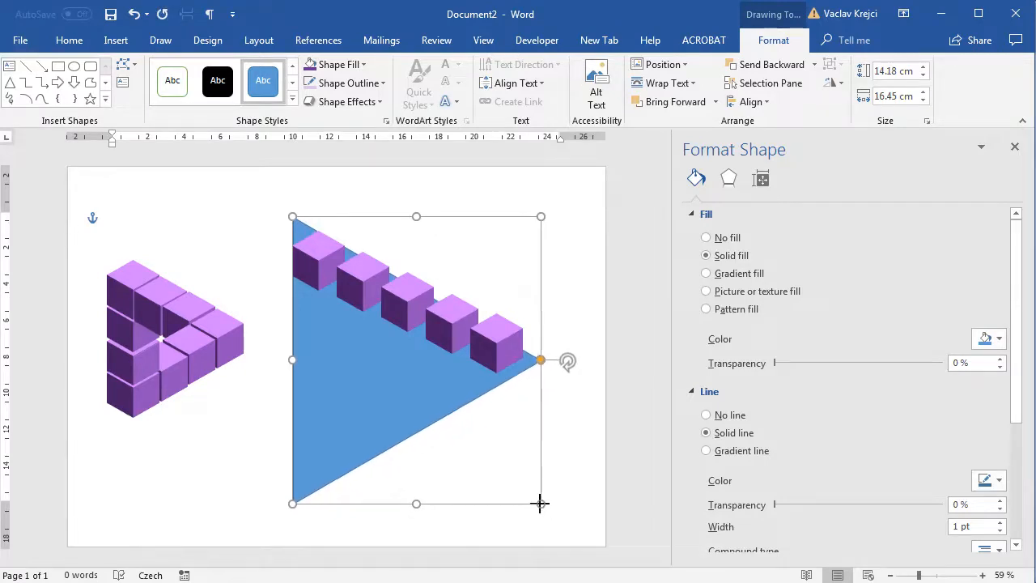
- Move the last cube of the diagonal row down into the right-hand tip of the blue triangle
{"action": "left_click", "coordinate": [316, 260]}
{"action": "left_click", "coordinate": [498, 352]}
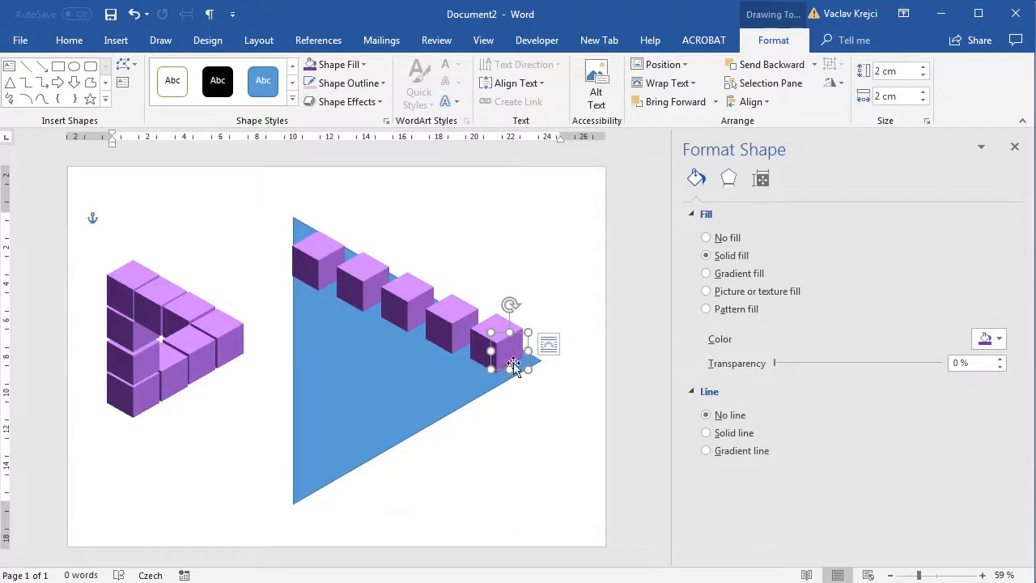
{"action": "left_click", "coordinate": [939, 575]}
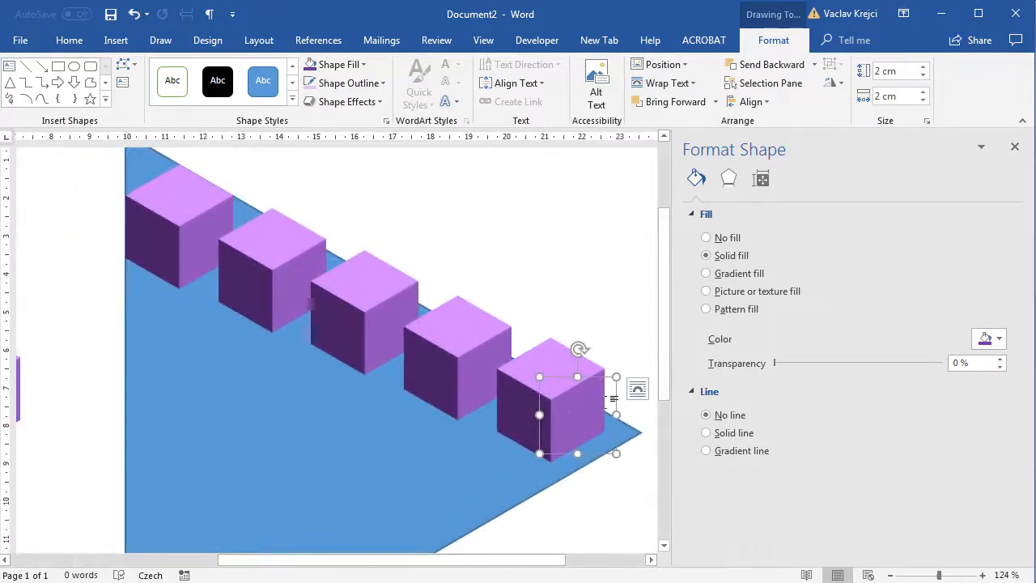
{"action": "left_click_drag", "start_coordinate": [581, 438], "coordinate": [558, 449]}
- Select the five cubes along the blue triangle's upper edge and distribute them horizontally and vertically
{"action": "left_click", "coordinate": [470, 354], "text": "shift"}
{"action": "left_click", "coordinate": [364, 311], "text": "shift"}
{"action": "left_click", "coordinate": [264, 270], "text": "shift"}
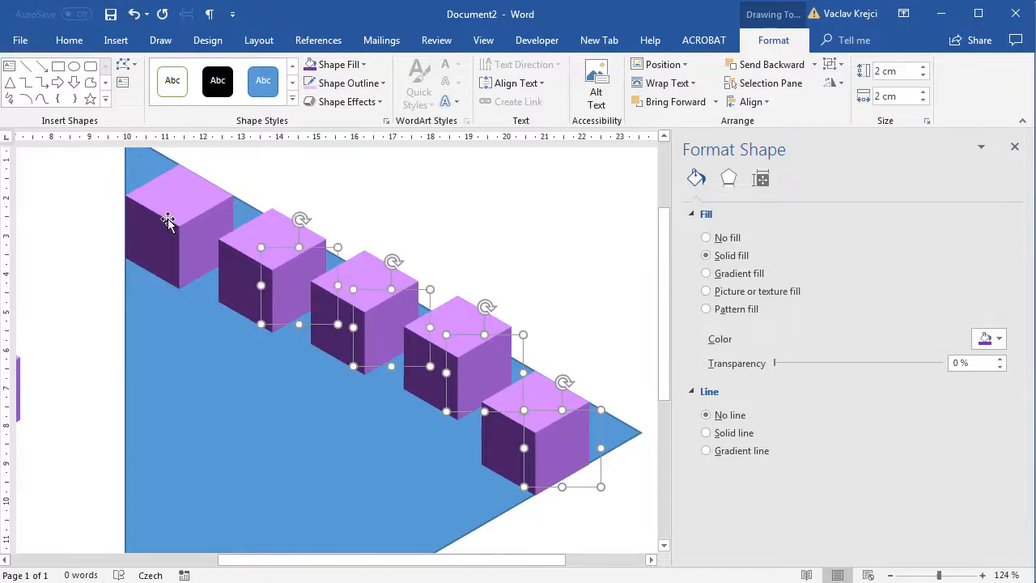
{"action": "left_click", "coordinate": [169, 220], "text": "shift"}
{"action": "left_click", "coordinate": [751, 102]}
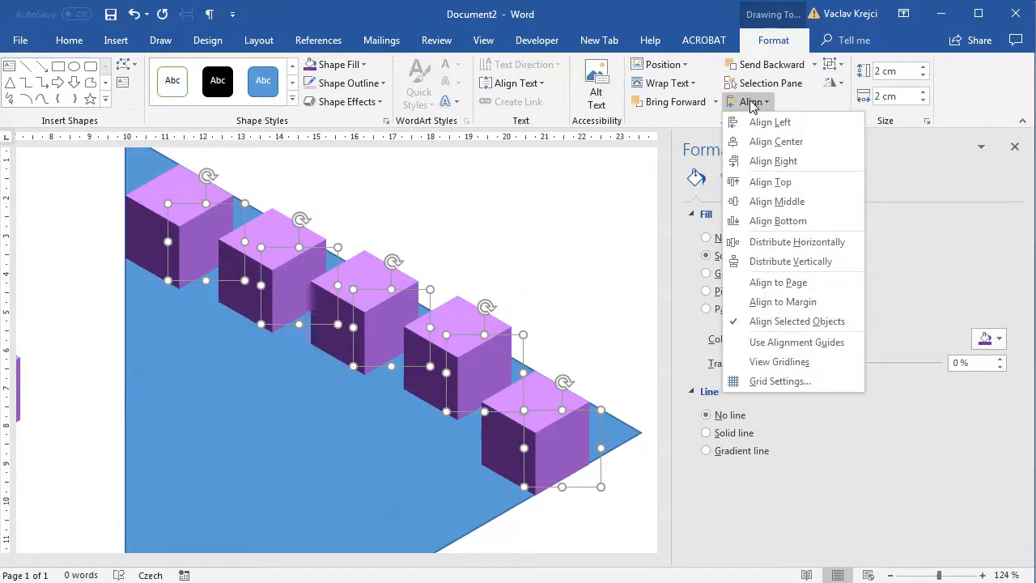
{"action": "left_click", "coordinate": [782, 243]}
{"action": "left_click", "coordinate": [746, 101]}
{"action": "left_click", "coordinate": [794, 267]}
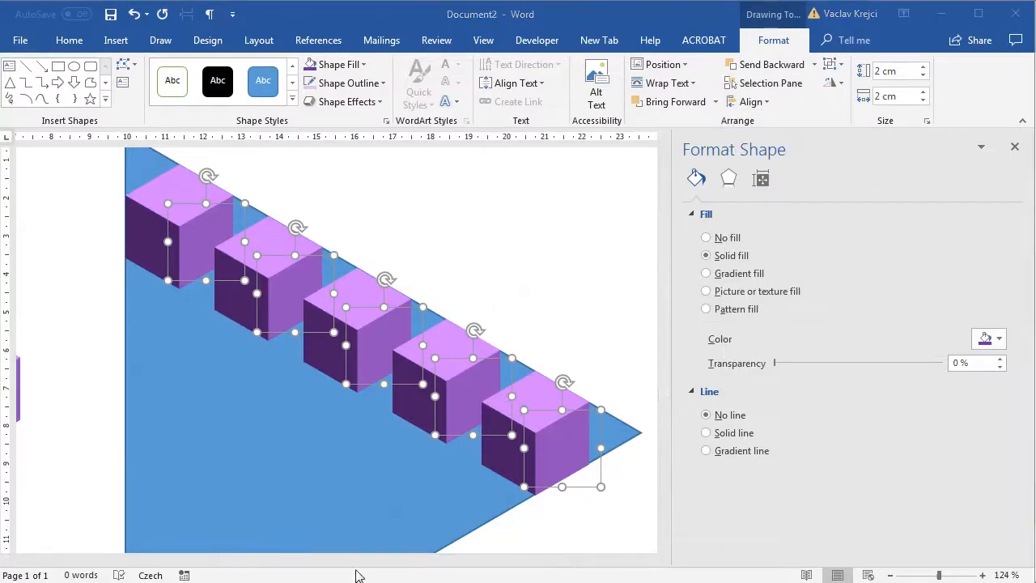
- Paste four copies of the tip cube and line them up along the blue triangle's lower edge to its bottom-left corner
{"action": "left_click", "coordinate": [650, 321]}
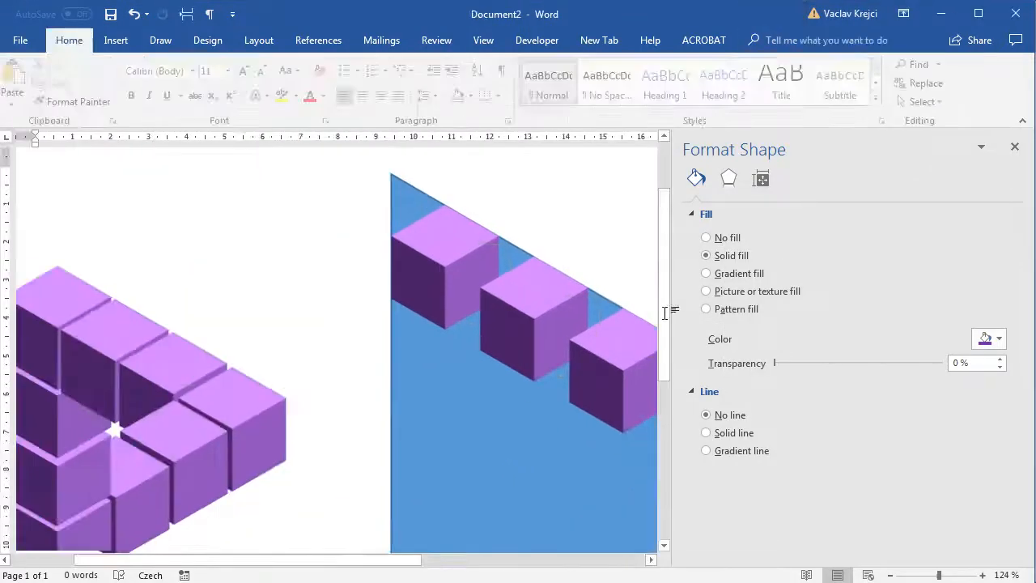
{"action": "left_click_drag", "start_coordinate": [384, 559], "coordinate": [595, 550]}
{"action": "left_click_drag", "start_coordinate": [668, 336], "coordinate": [669, 409]}
{"action": "left_click_drag", "start_coordinate": [501, 566], "coordinate": [450, 562]}
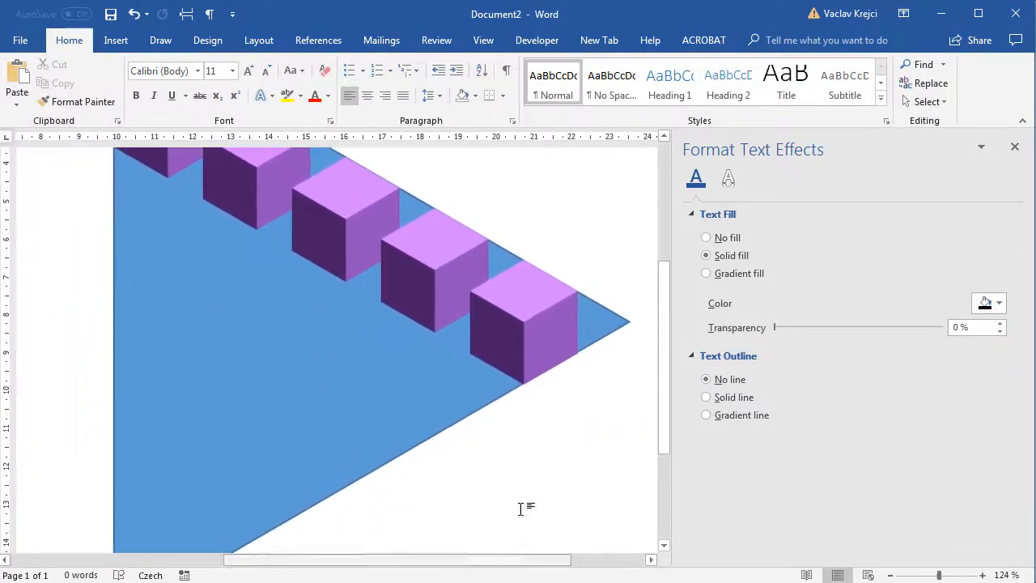
{"action": "left_click_drag", "start_coordinate": [667, 374], "coordinate": [667, 395]}
{"action": "left_click", "coordinate": [562, 303]}
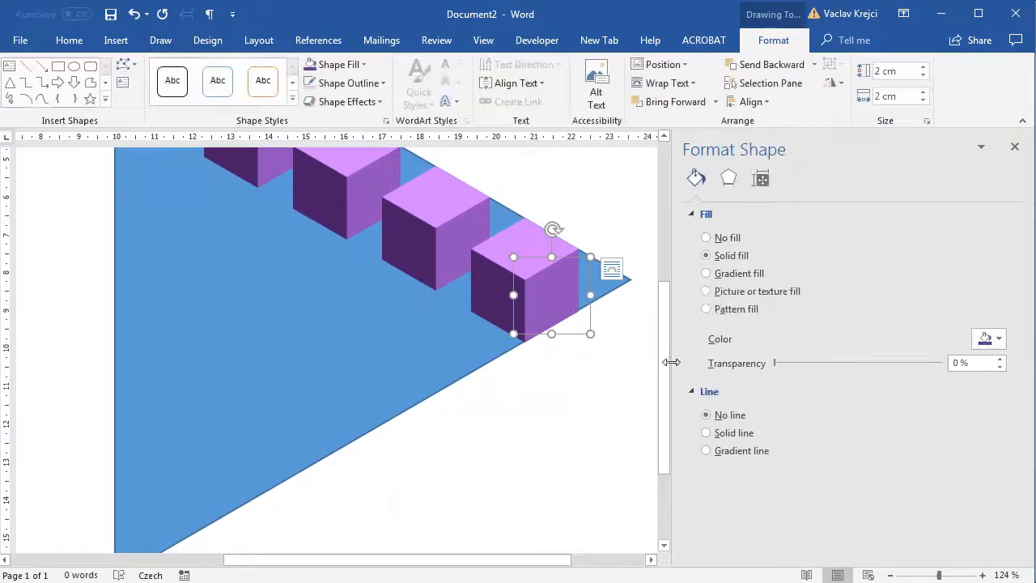
{"action": "left_click_drag", "start_coordinate": [669, 358], "coordinate": [669, 386]}
{"action": "key", "text": "ctrl+v"}
{"action": "left_click_drag", "start_coordinate": [477, 301], "coordinate": [387, 328]}
{"action": "key", "text": "ctrl+v"}
{"action": "left_click_drag", "start_coordinate": [446, 316], "coordinate": [174, 453]}
{"action": "key", "text": "ctrl+v"}
{"action": "key", "text": "ctrl+v"}
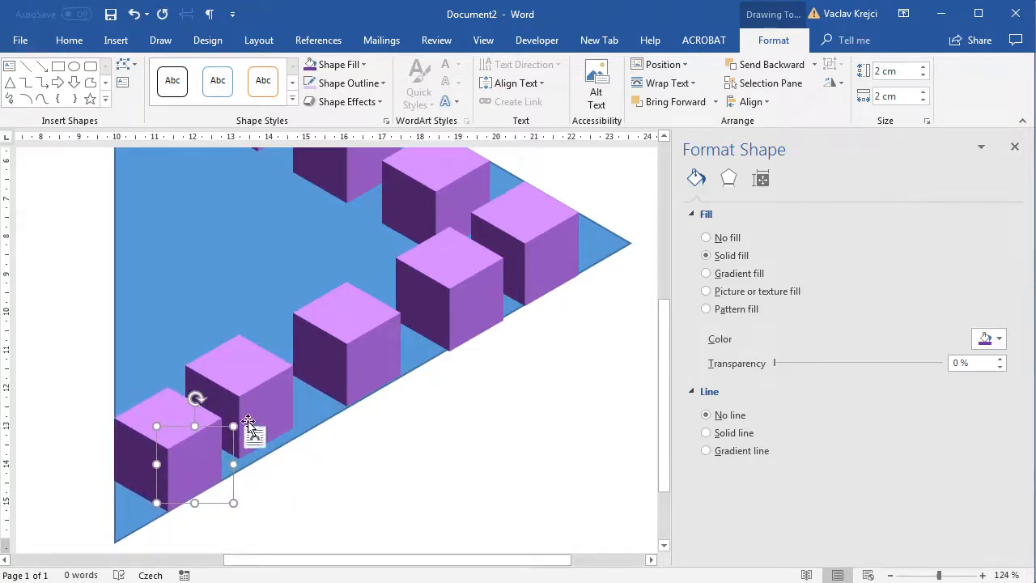
- Select the five cubes along the blue triangle's lower edge and distribute them horizontally and vertically
{"action": "left_click", "coordinate": [251, 423], "text": "shift"}
{"action": "left_click", "coordinate": [357, 348], "text": "shift"}
{"action": "left_click", "coordinate": [446, 291], "text": "shift"}
{"action": "left_click", "coordinate": [539, 247], "text": "shift"}
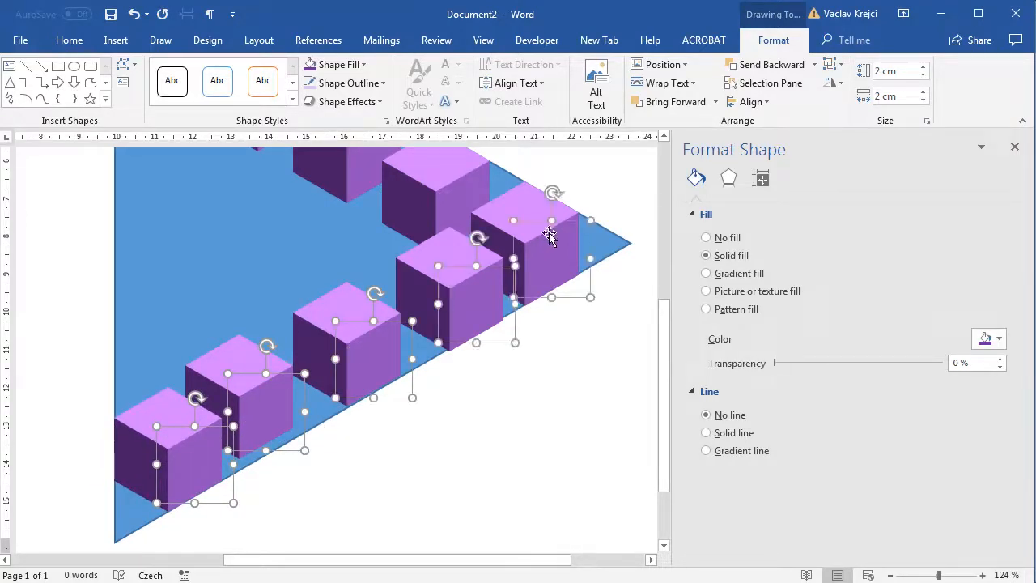
{"action": "left_click", "coordinate": [748, 102]}
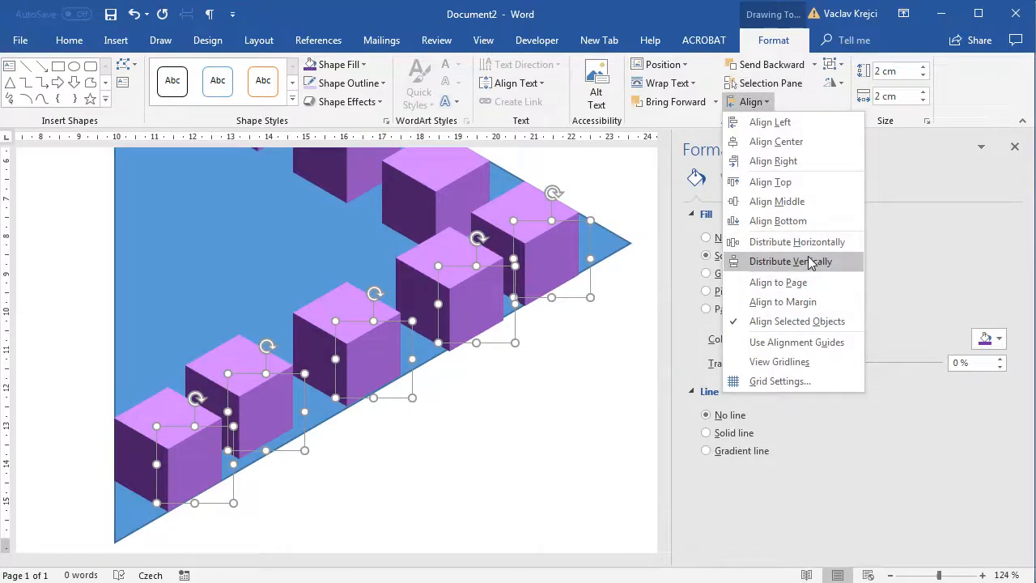
{"action": "left_click", "coordinate": [797, 242]}
{"action": "left_click", "coordinate": [749, 101]}
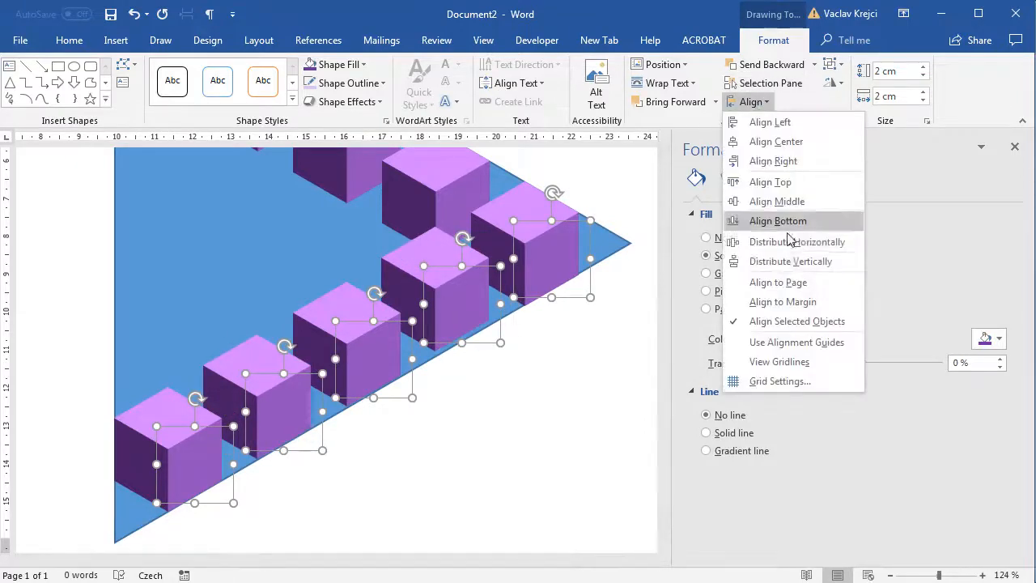
{"action": "left_click", "coordinate": [797, 262]}
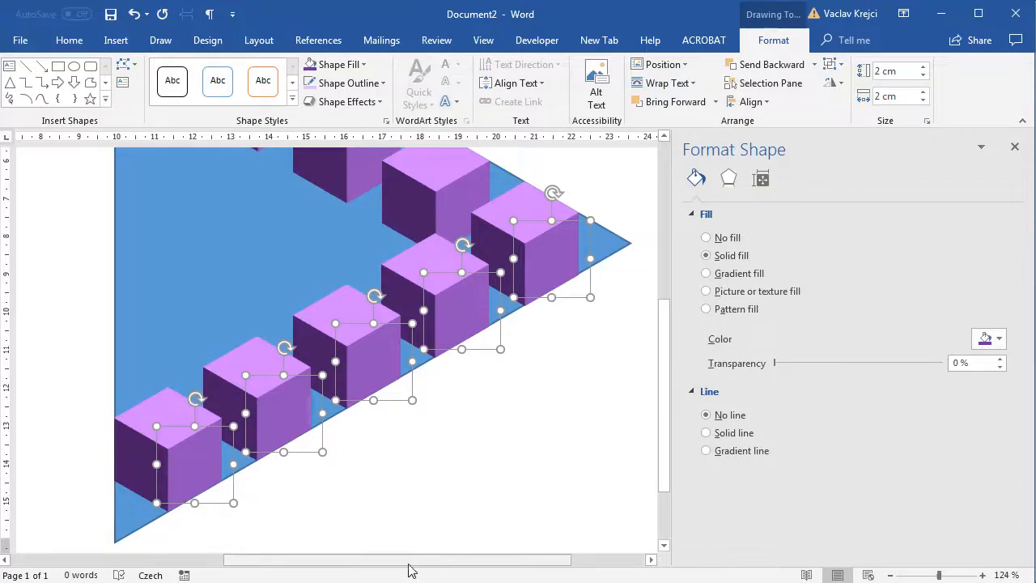
- Paste a copy of the cube and place it on the blue triangle's vertical edge, directly above the bottom corner cube
{"action": "left_click_drag", "start_coordinate": [416, 564], "coordinate": [354, 560]}
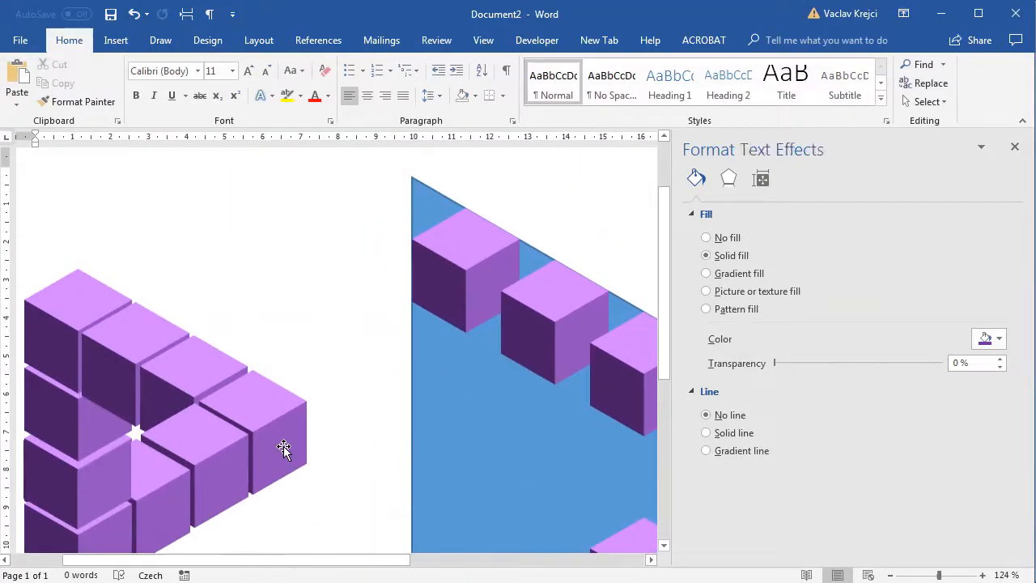
{"action": "left_click", "coordinate": [279, 446]}
{"action": "left_click", "coordinate": [929, 576]}
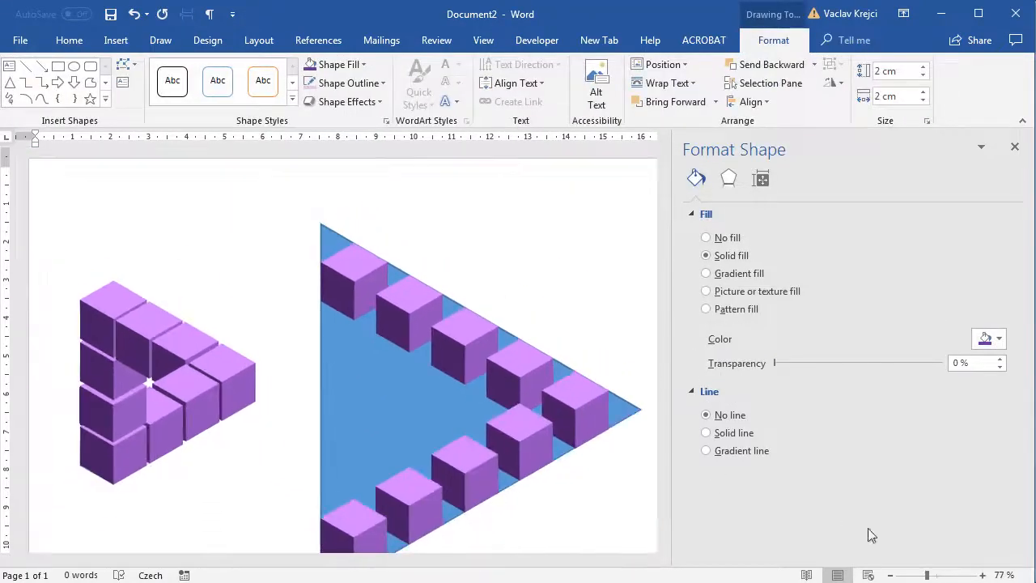
{"action": "left_click", "coordinate": [173, 232]}
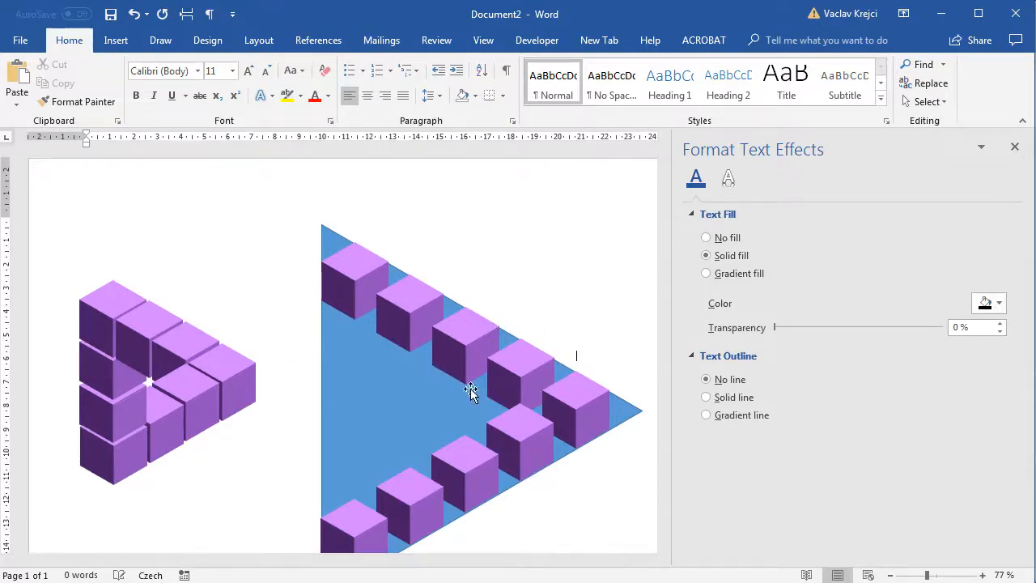
{"action": "left_click", "coordinate": [365, 423]}
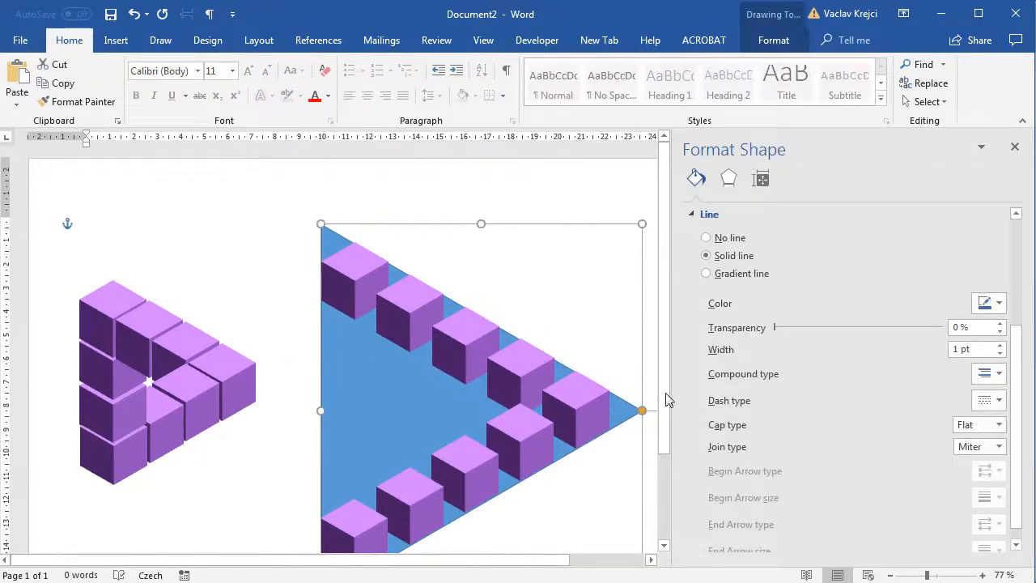
{"action": "scroll", "coordinate": [678, 441], "scroll_direction": "down", "scroll_amount": 1}
{"action": "left_click", "coordinate": [935, 577]}
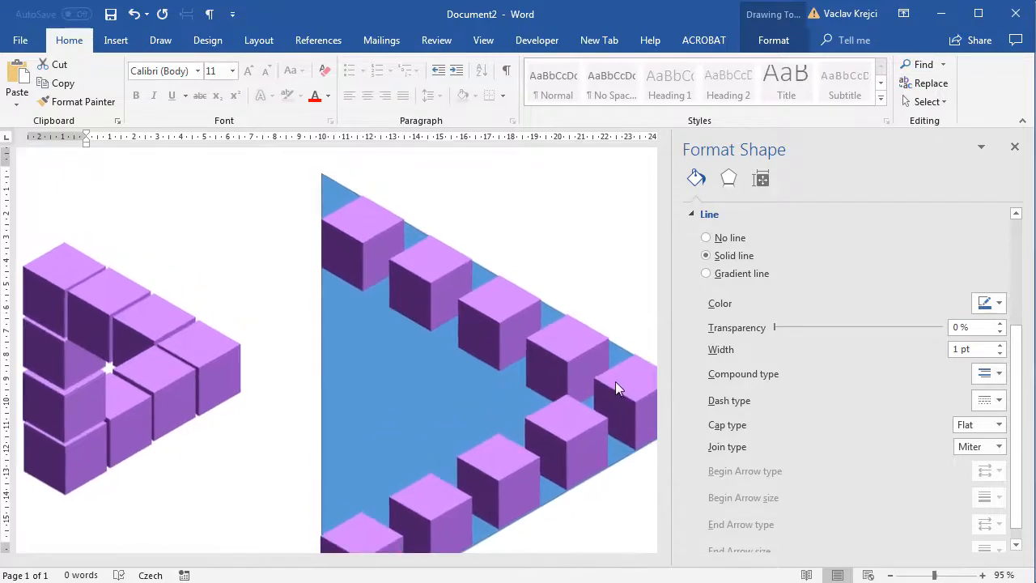
{"action": "left_click", "coordinate": [381, 494]}
{"action": "key", "text": "ctrl+v"}
{"action": "scroll", "coordinate": [397, 530], "scroll_direction": "down", "scroll_amount": 3}
{"action": "left_click_drag", "start_coordinate": [393, 510], "coordinate": [398, 309]}
{"action": "left_click", "coordinate": [593, 378]}
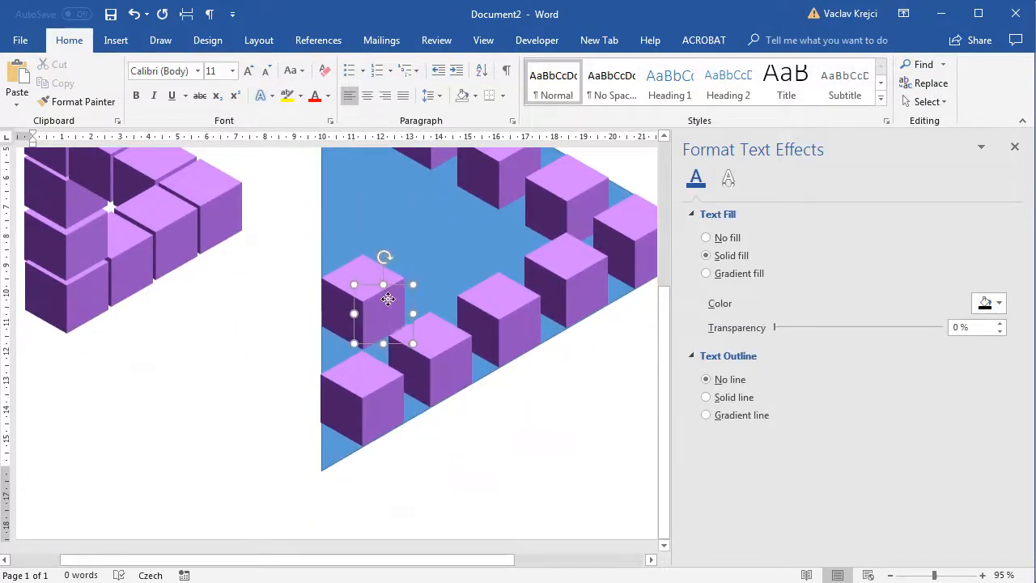
- Move the cube up the blue triangle's vertical edge and paste more copies to fill the gap below the top corner cube
{"action": "scroll", "coordinate": [376, 386], "scroll_direction": "up", "scroll_amount": 2}
{"action": "left_click_drag", "start_coordinate": [376, 381], "coordinate": [355, 239]}
{"action": "key", "text": "ctrl+v"}
{"action": "key", "text": "ctrl+v"}
- Select the five cubes along the blue triangle's vertical edge and distribute them vertically
{"action": "left_click", "coordinate": [356, 176], "text": "shift"}
{"action": "left_click", "coordinate": [368, 328], "text": "shift"}
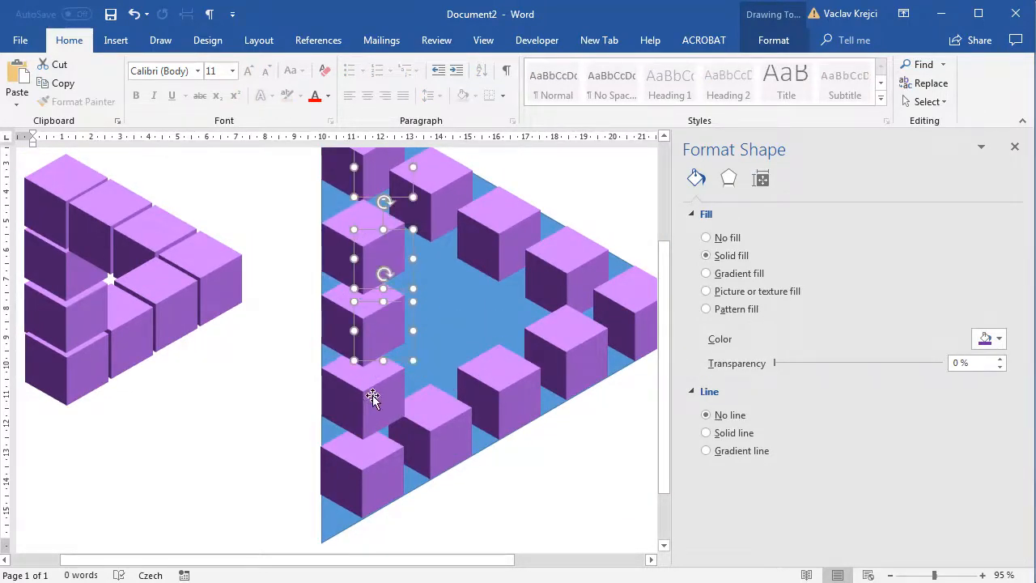
{"action": "left_click", "coordinate": [373, 398], "text": "shift"}
{"action": "left_click", "coordinate": [373, 474], "text": "shift"}
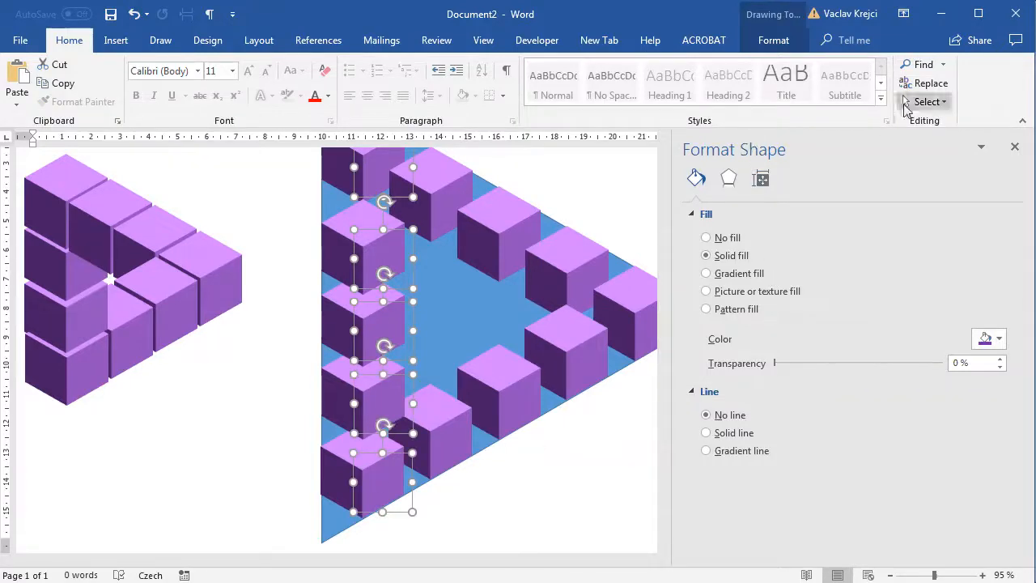
{"action": "left_click", "coordinate": [775, 41]}
{"action": "left_click", "coordinate": [751, 102]}
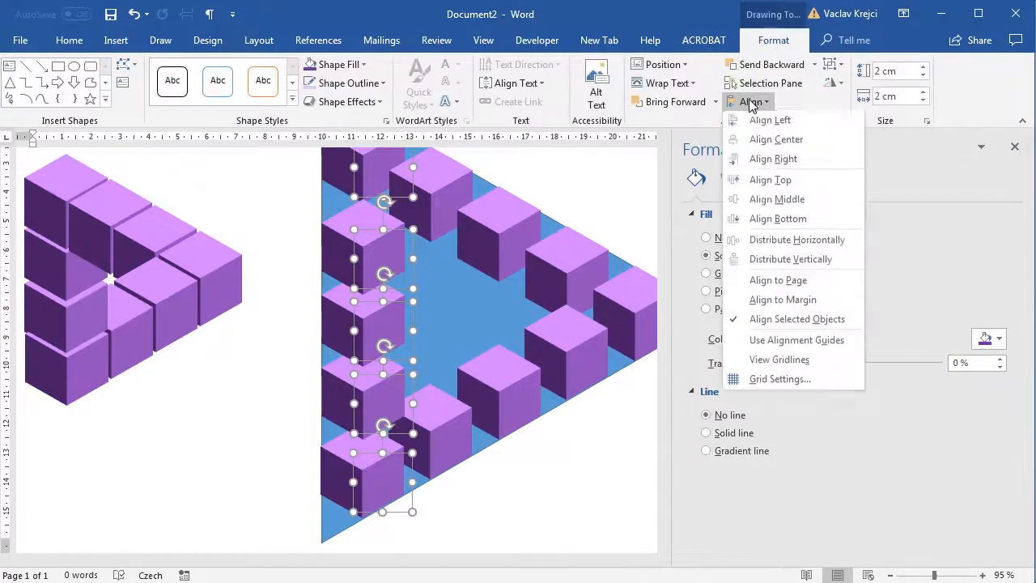
{"action": "left_click", "coordinate": [767, 260]}
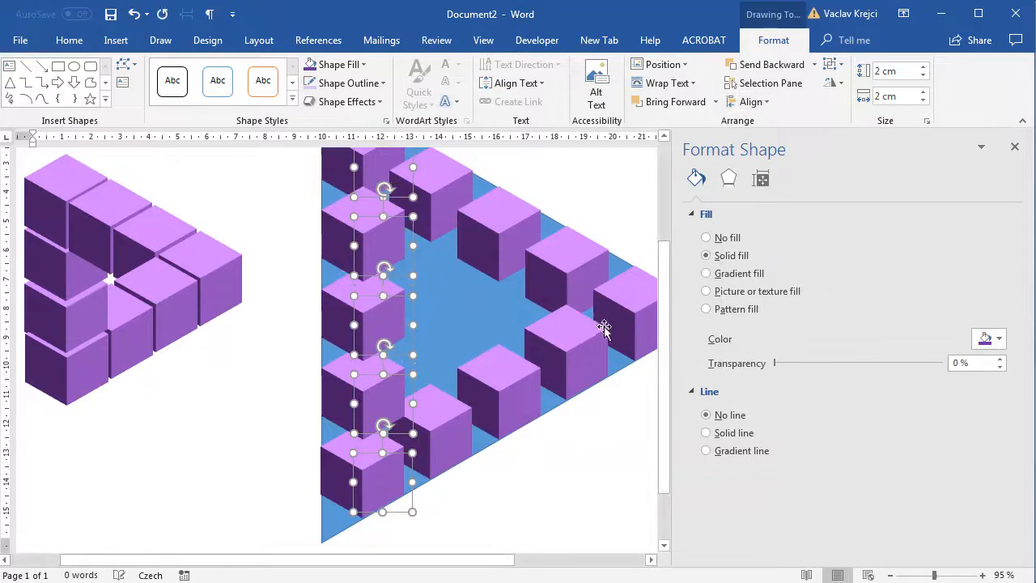
{"action": "left_click", "coordinate": [284, 360]}
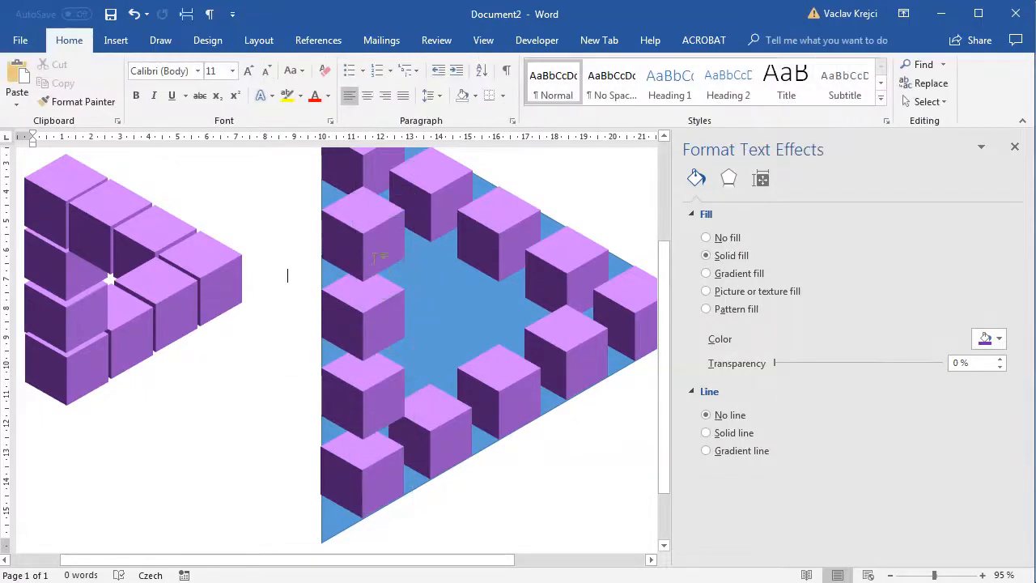
- Send the second and third cubes of the vertical edge to the back, and send the blue triangle behind them
{"action": "left_click", "coordinate": [378, 291]}
{"action": "left_click", "coordinate": [374, 326], "text": "shift"}
{"action": "right_click", "coordinate": [374, 326]}
{"action": "left_click", "coordinate": [428, 458]}
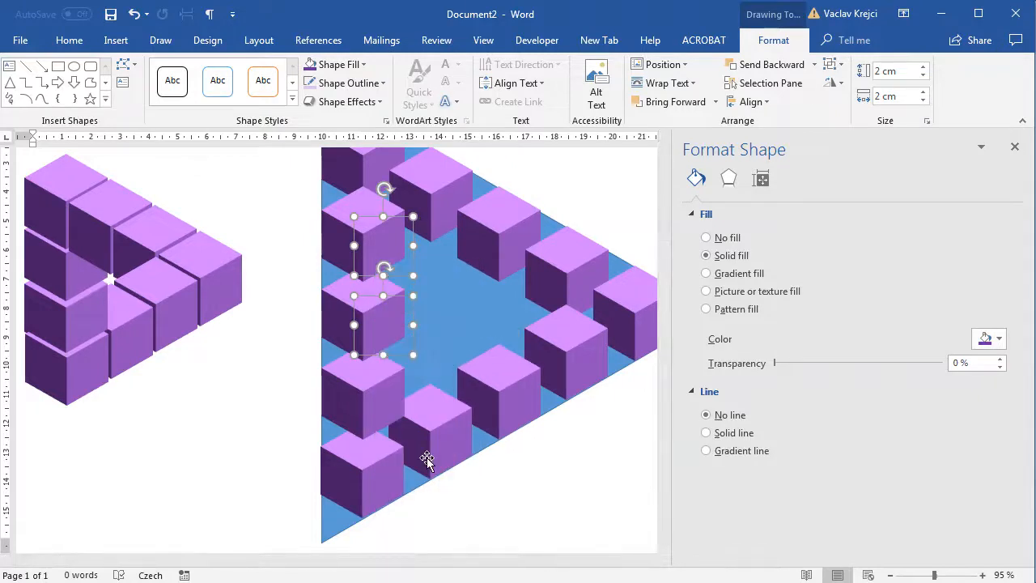
{"action": "left_click", "coordinate": [466, 297]}
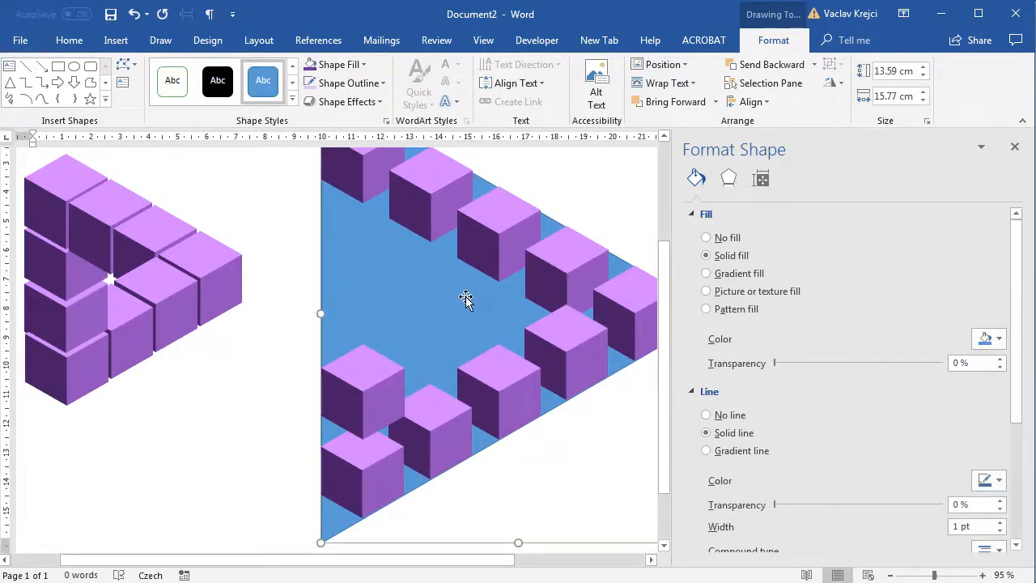
{"action": "right_click", "coordinate": [465, 296]}
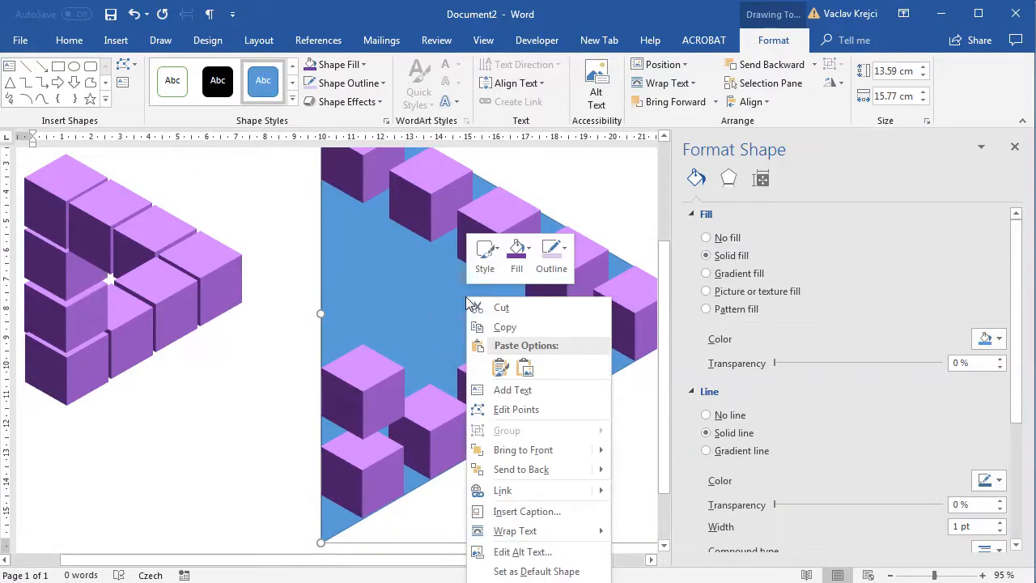
{"action": "left_click", "coordinate": [537, 476]}
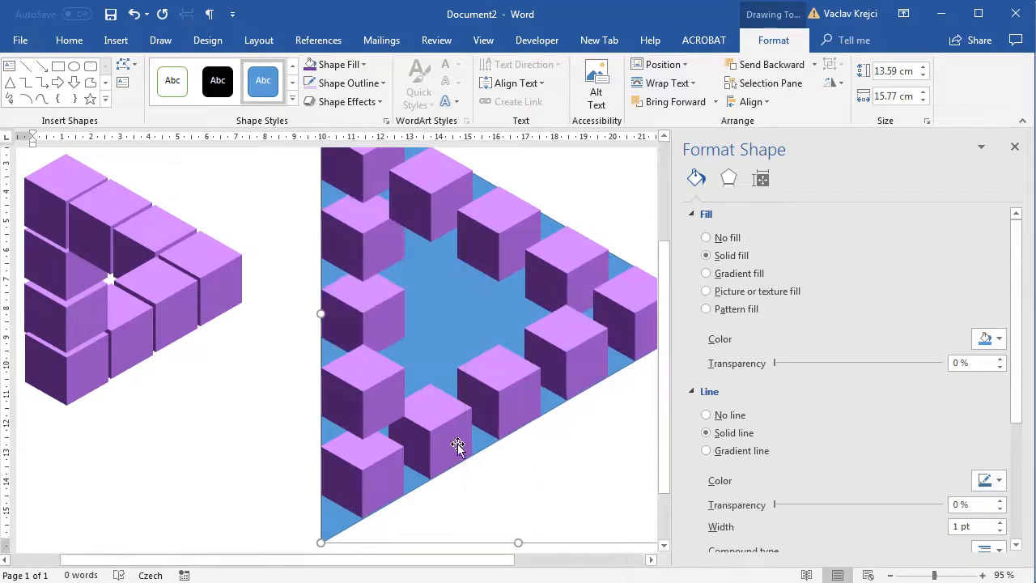
- Send the cube directly above the bottom corner cube to the back, and send the blue triangle behind it
{"action": "left_click", "coordinate": [384, 381]}
{"action": "right_click", "coordinate": [380, 377]}
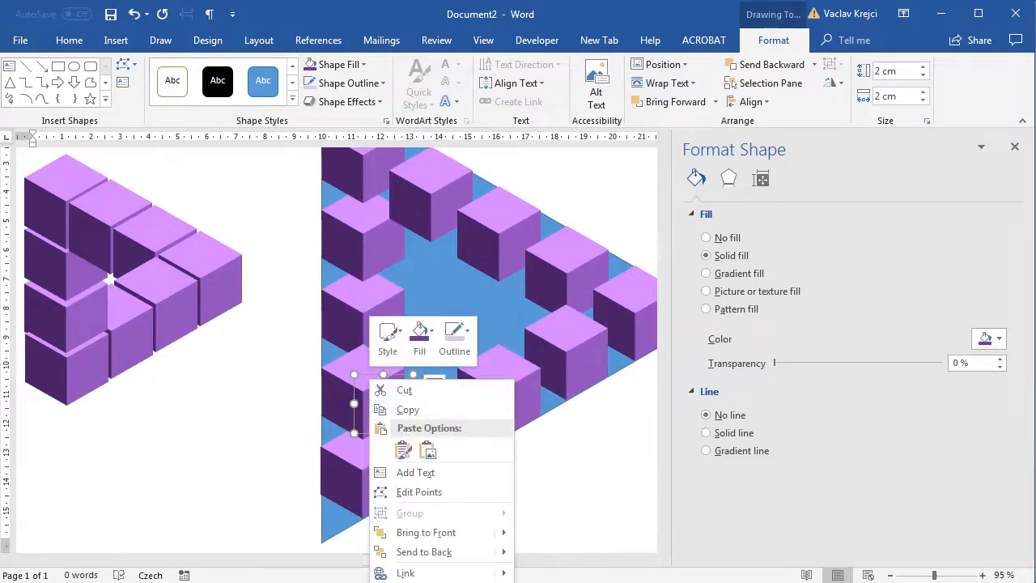
{"action": "left_click", "coordinate": [451, 555]}
{"action": "left_click", "coordinate": [444, 328]}
{"action": "right_click", "coordinate": [445, 323]}
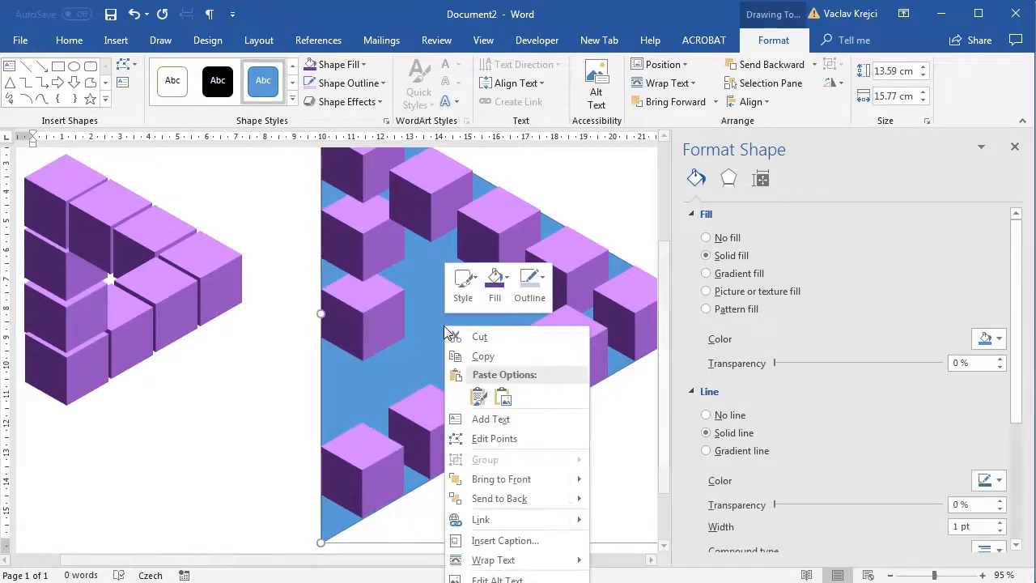
{"action": "left_click", "coordinate": [532, 497]}
- Paste a copy of the small triangle's gradient-filled cube and place it over the large triangle's cube directly above the bottom corner
{"action": "left_click", "coordinate": [87, 322]}
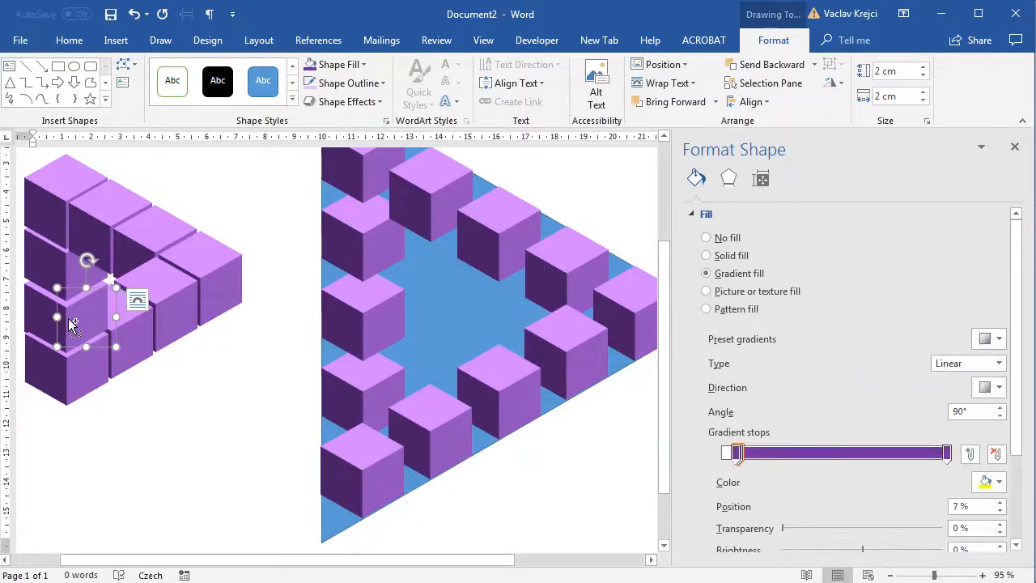
{"action": "key", "text": "ctrl+v"}
{"action": "left_click_drag", "start_coordinate": [98, 328], "coordinate": [381, 401]}
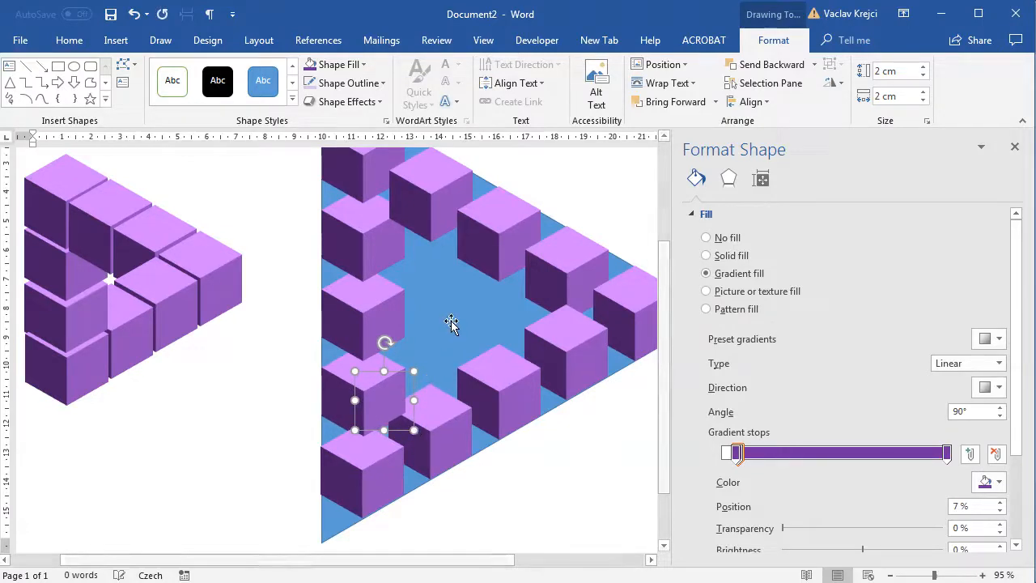
- Delete the blue guide triangle behind the cubes
{"action": "left_click", "coordinate": [478, 331]}
{"action": "key", "text": "Delete"}
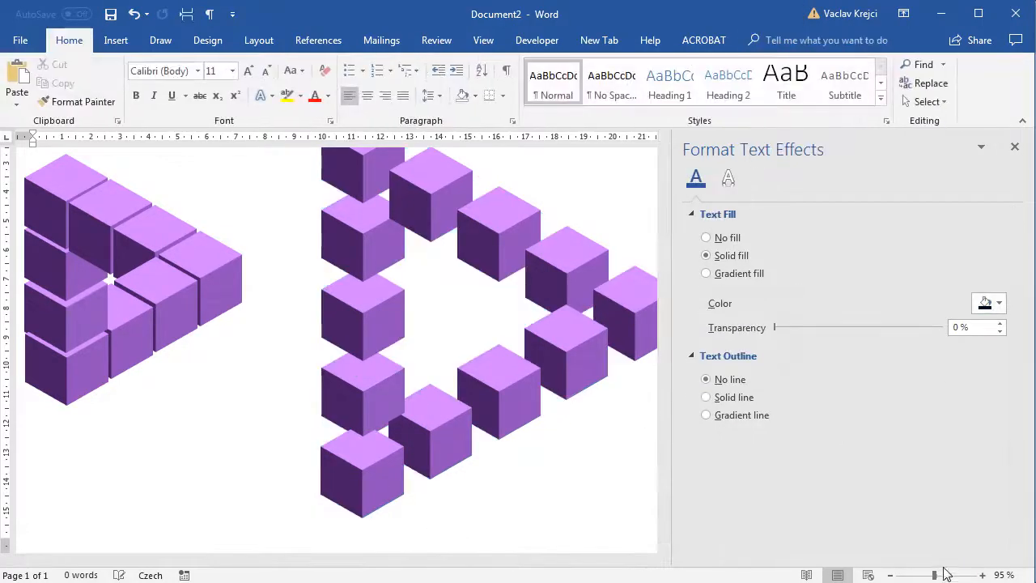
- Zoom out to 71% and examine the small and large impossible triangles side by side
{"action": "left_click_drag", "start_coordinate": [931, 576], "coordinate": [923, 575]}
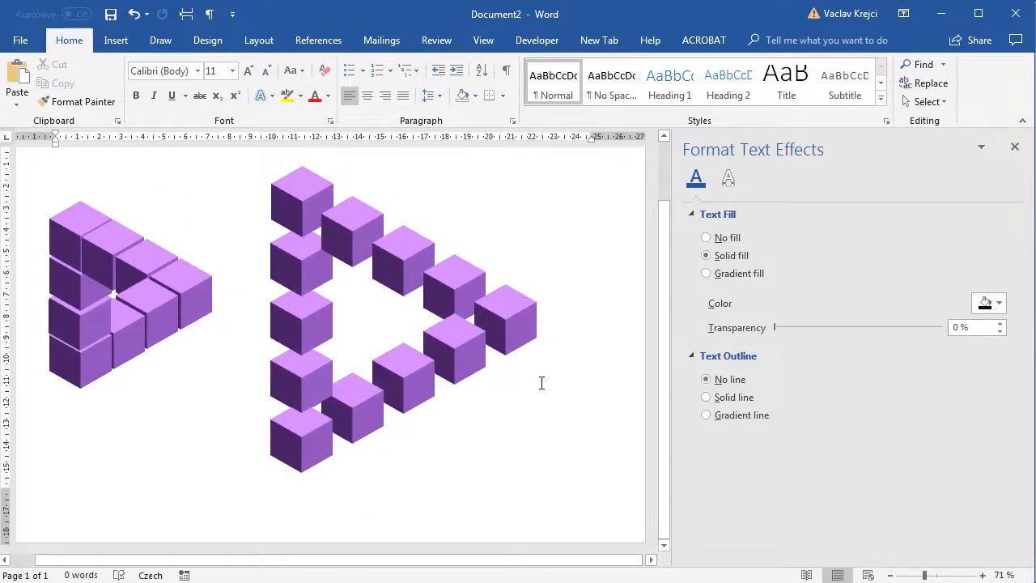
{"action": "scroll", "coordinate": [499, 382], "scroll_direction": "up", "scroll_amount": 1}
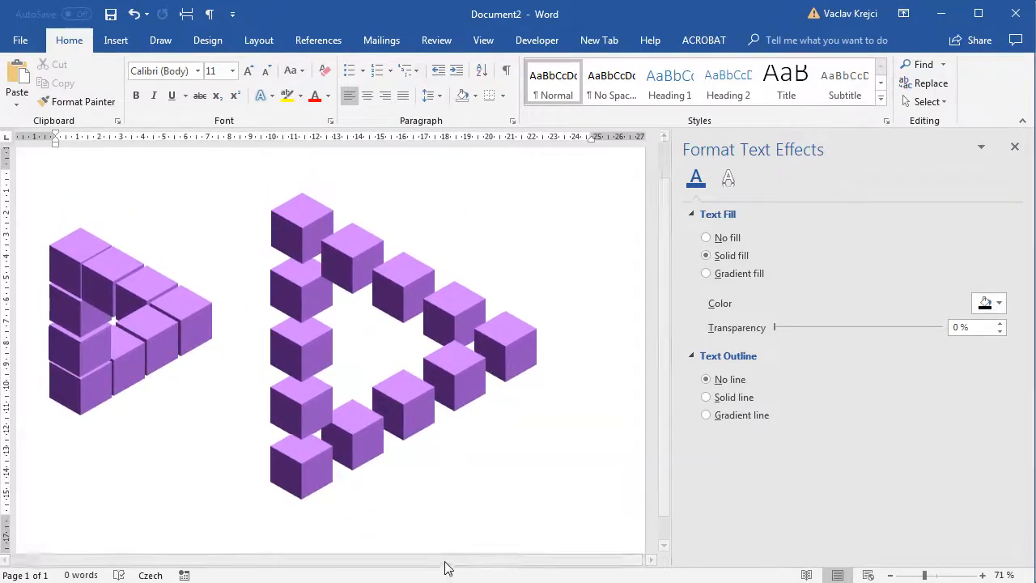
{"action": "left_click_drag", "start_coordinate": [446, 559], "coordinate": [363, 559]}
{"action": "left_click", "coordinate": [97, 322]}
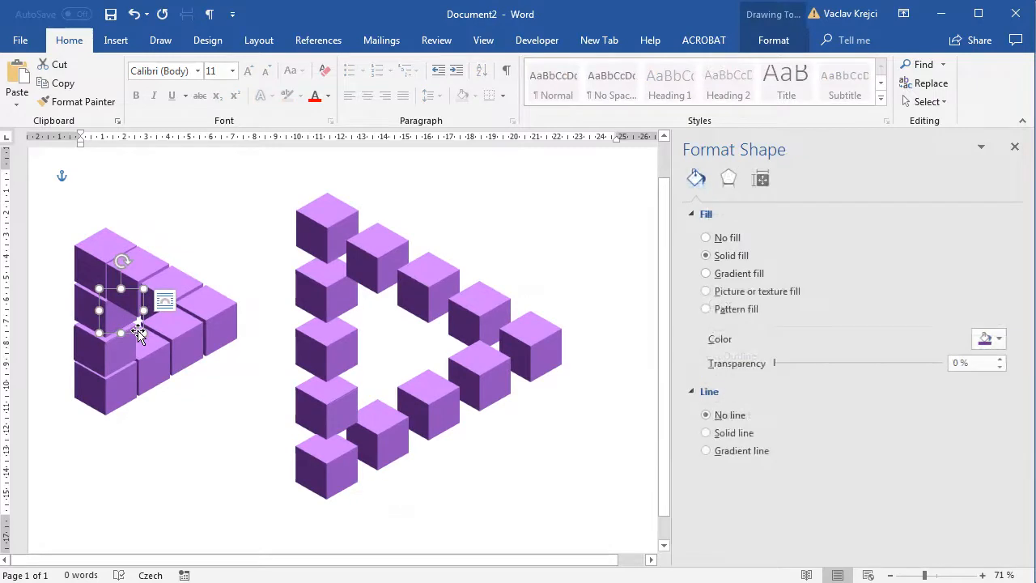
{"action": "left_click", "coordinate": [202, 212]}
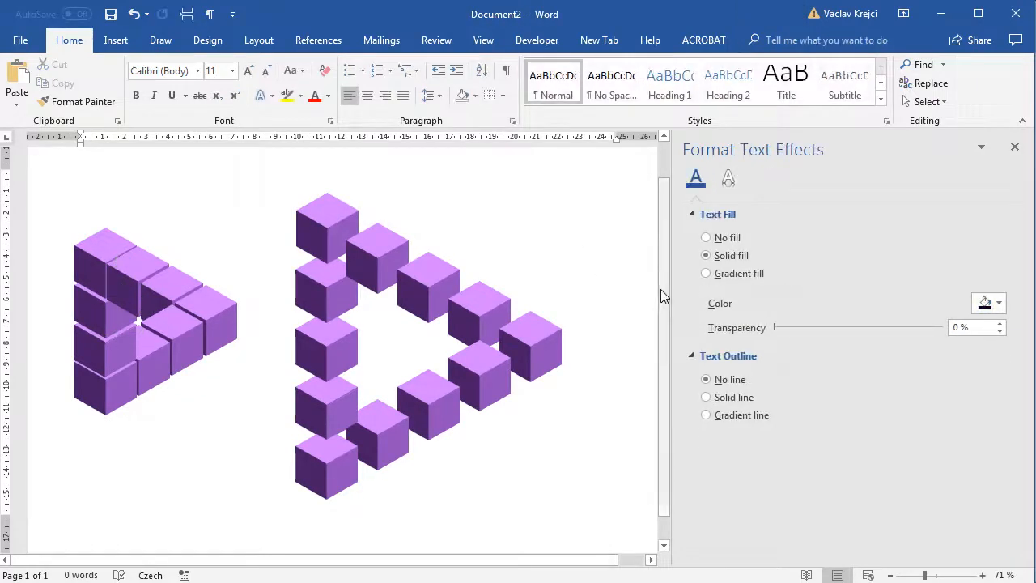
{"action": "scroll", "coordinate": [665, 267], "scroll_direction": "up", "scroll_amount": 1}
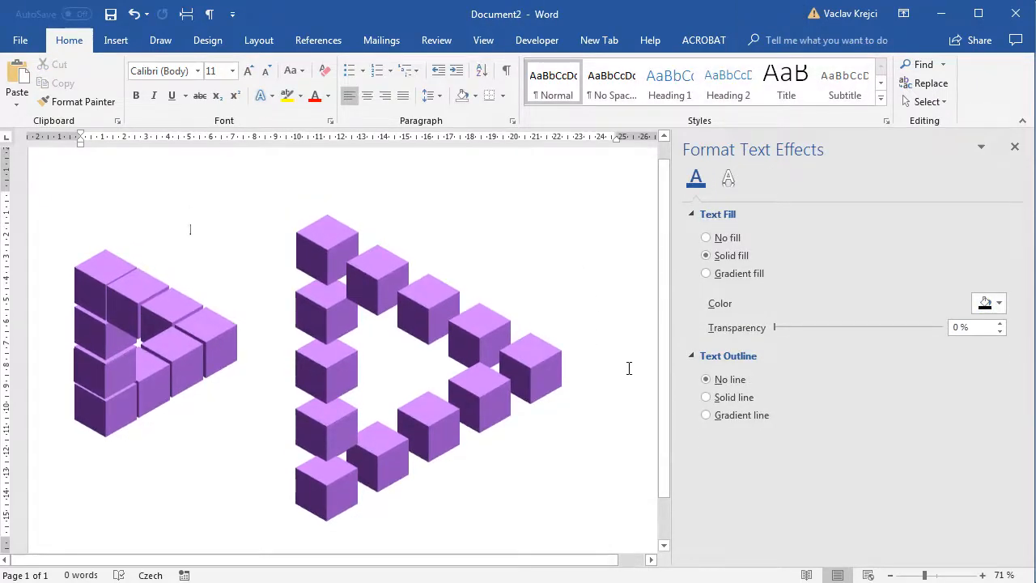